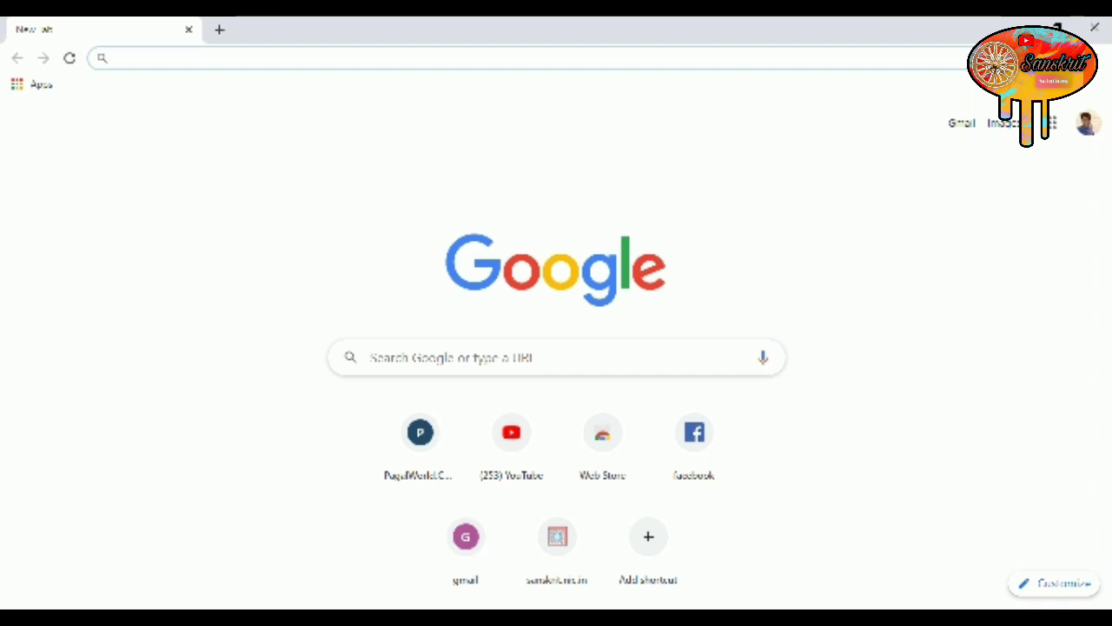
Search Google for slbsrsv and open the university's official home page result.
click(421, 368)
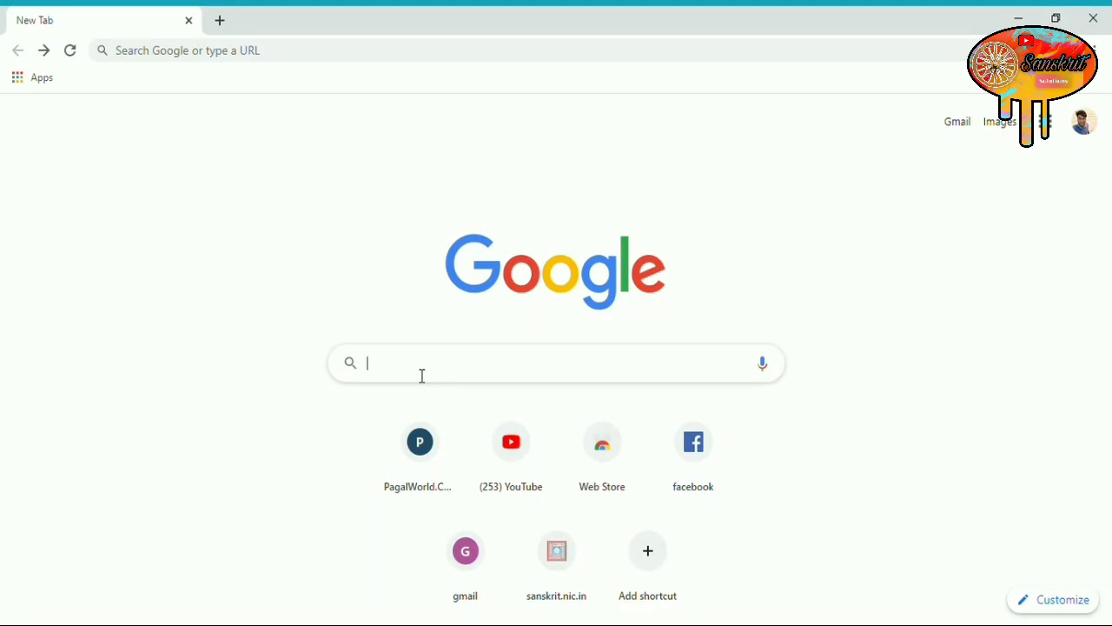
text(sl)
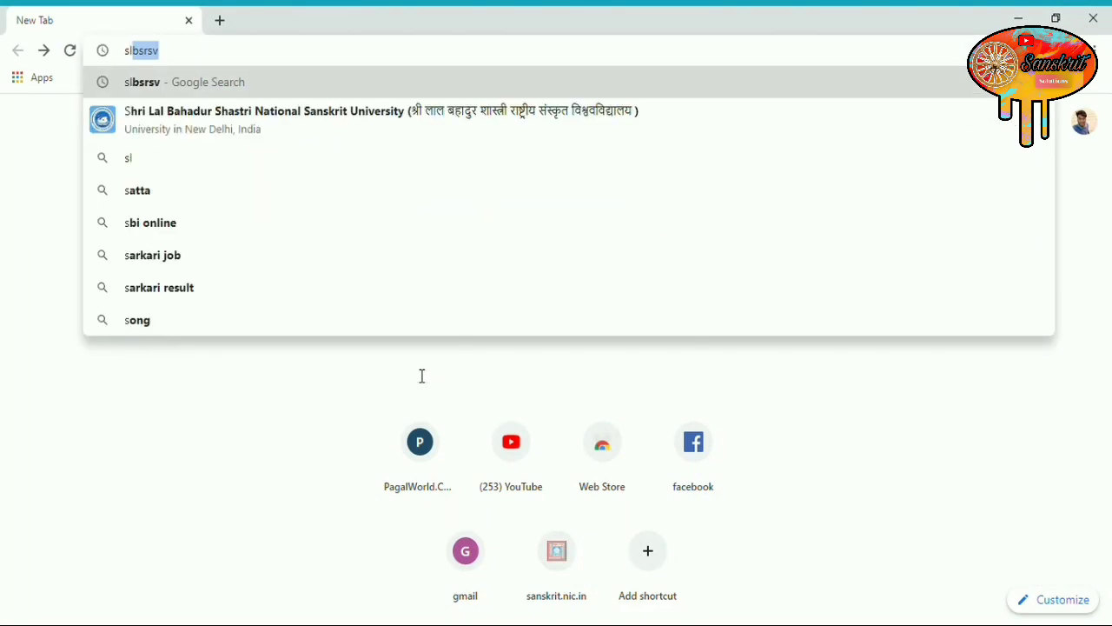
text(b)
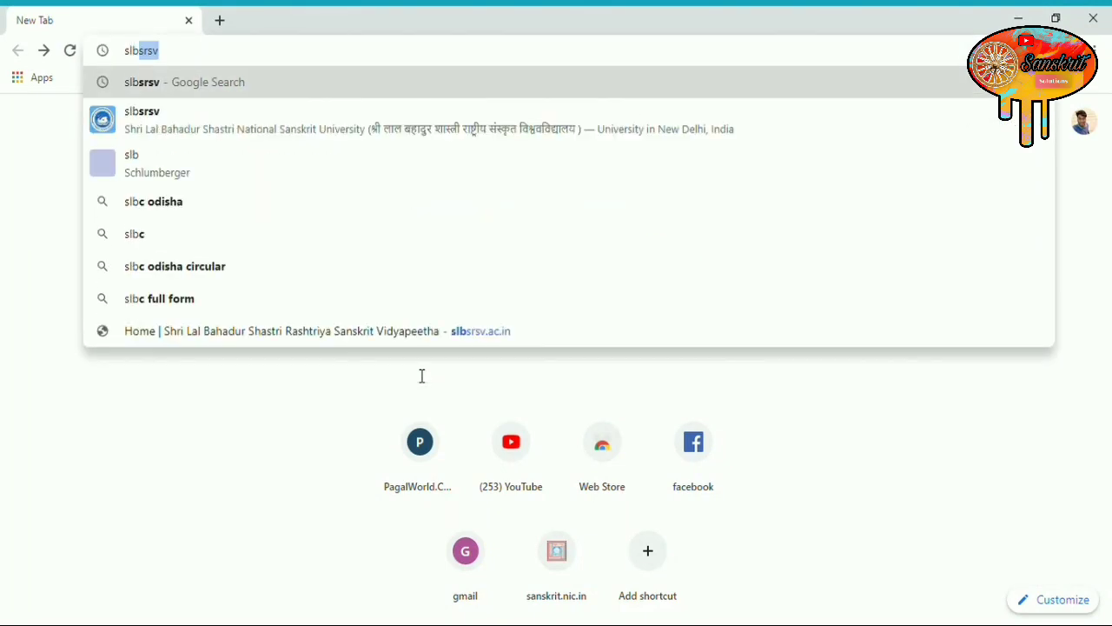
click(257, 135)
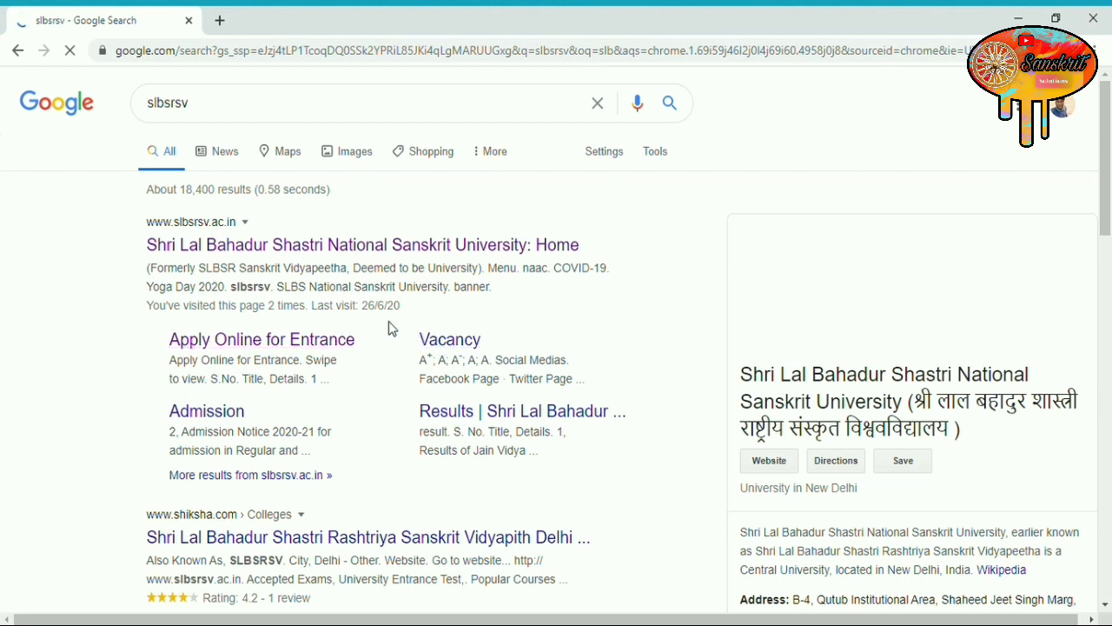
click(332, 250)
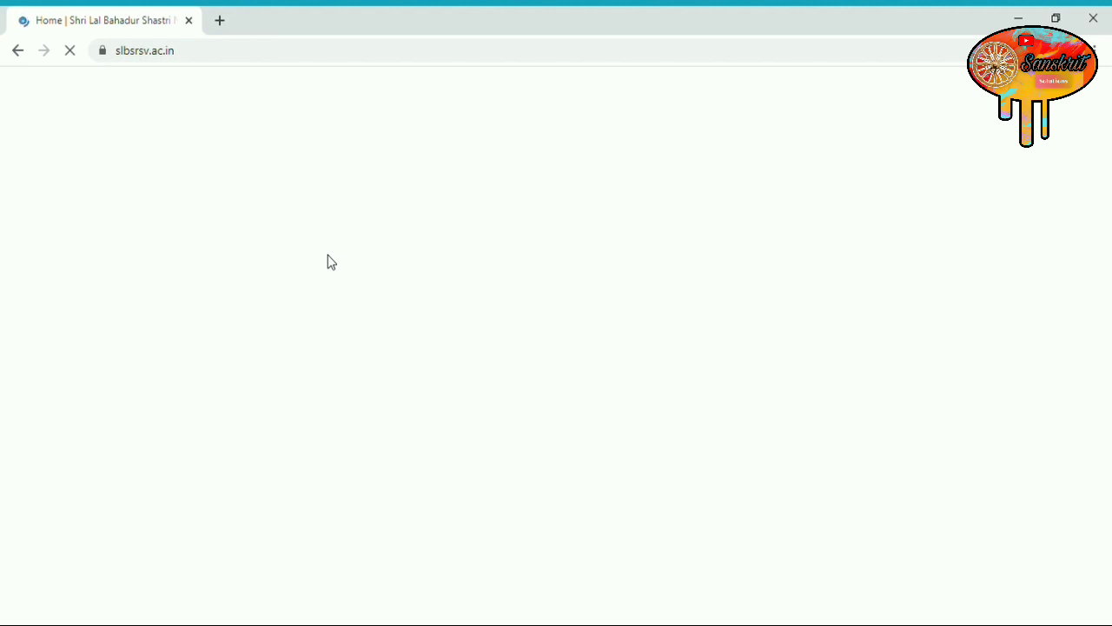
Scroll to the Admission section of the SLBSRSV home page and follow the Online Apply link.
mouse_move(334, 263)
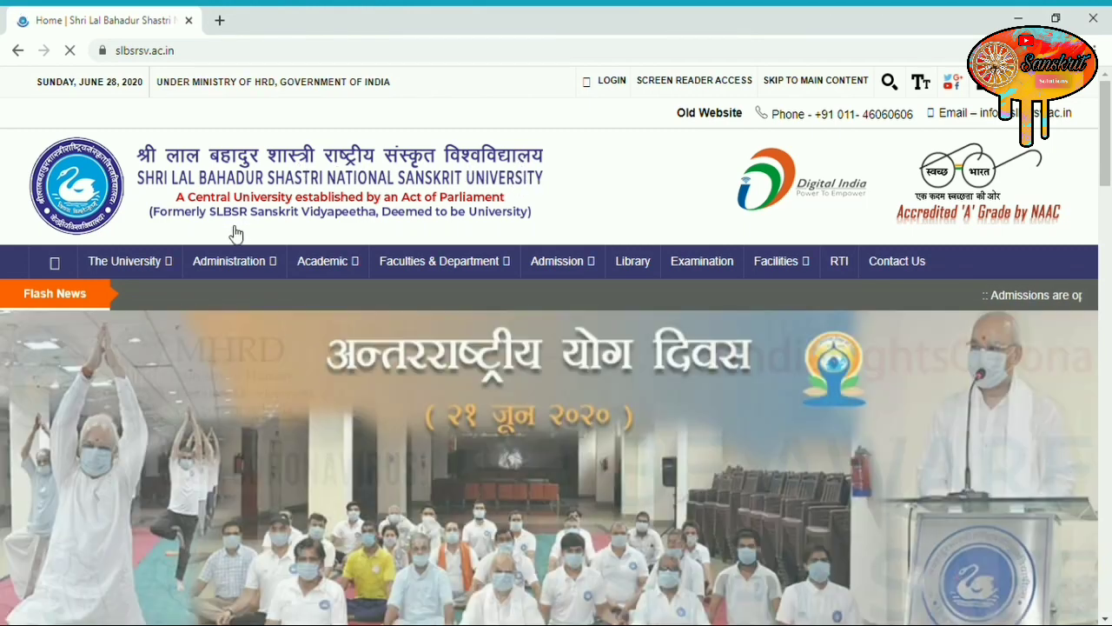
scroll(512, 469, down, 2)
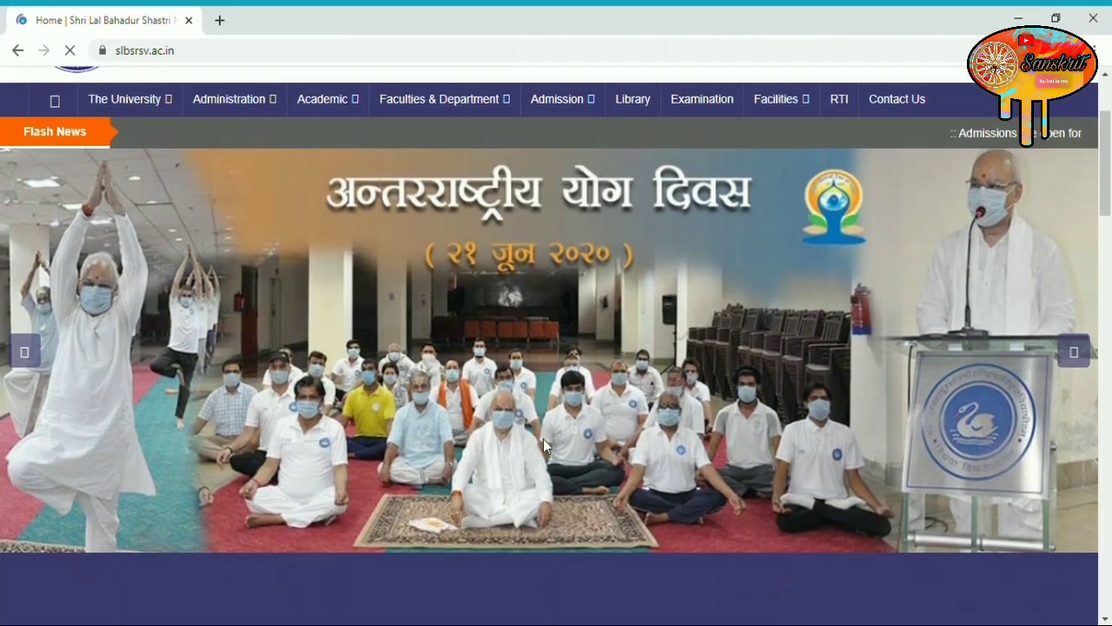
scroll(608, 417, down, 2)
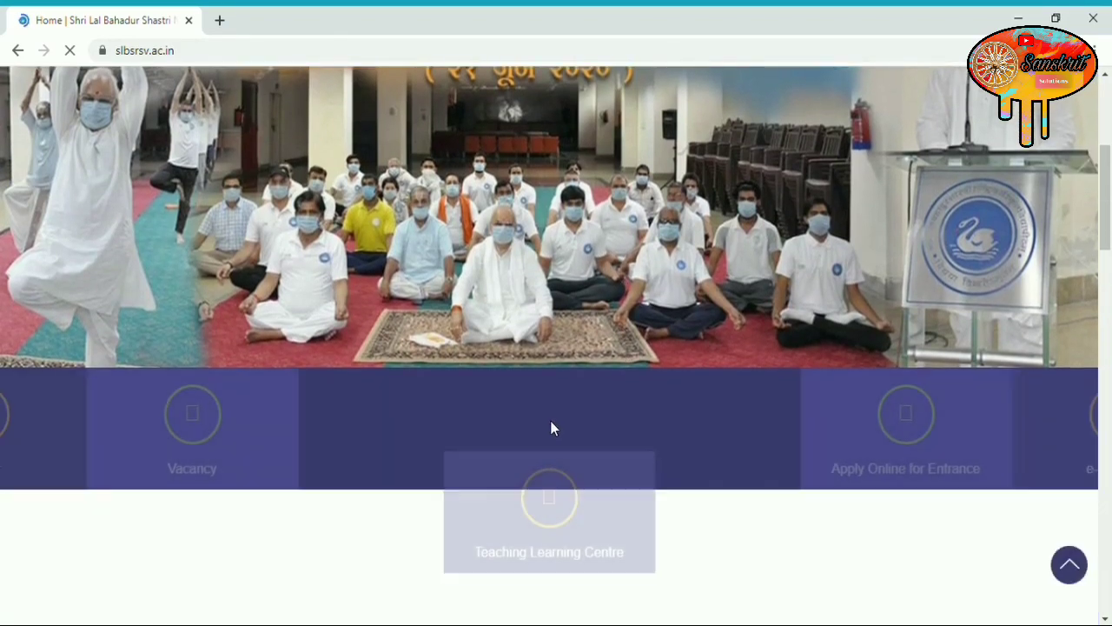
scroll(521, 421, down, 2)
scroll(695, 311, down, 1)
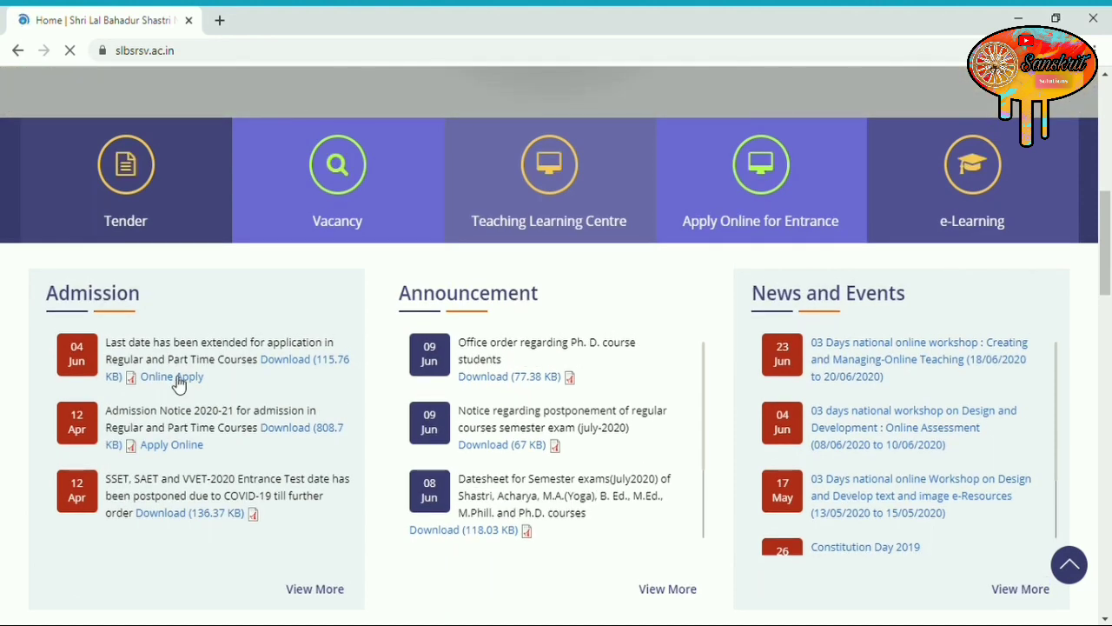
click(178, 379)
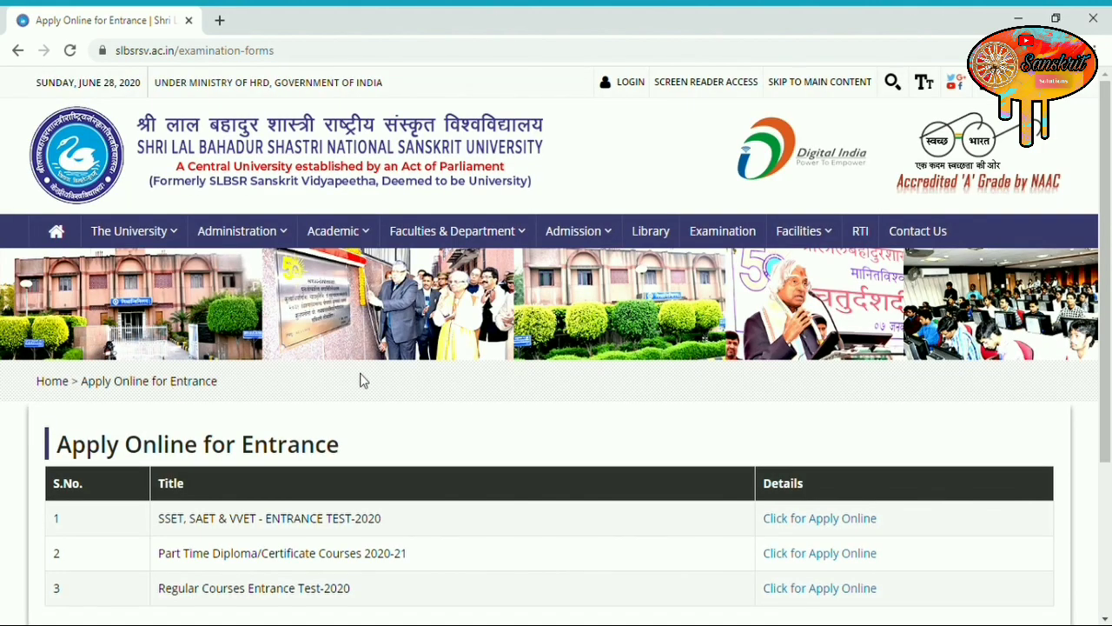
Open the Regular Courses Entrance Test-2020 notice and read through its dates, fee, courses and helpline.
scroll(464, 458, down, 1)
scroll(377, 283, down, 2)
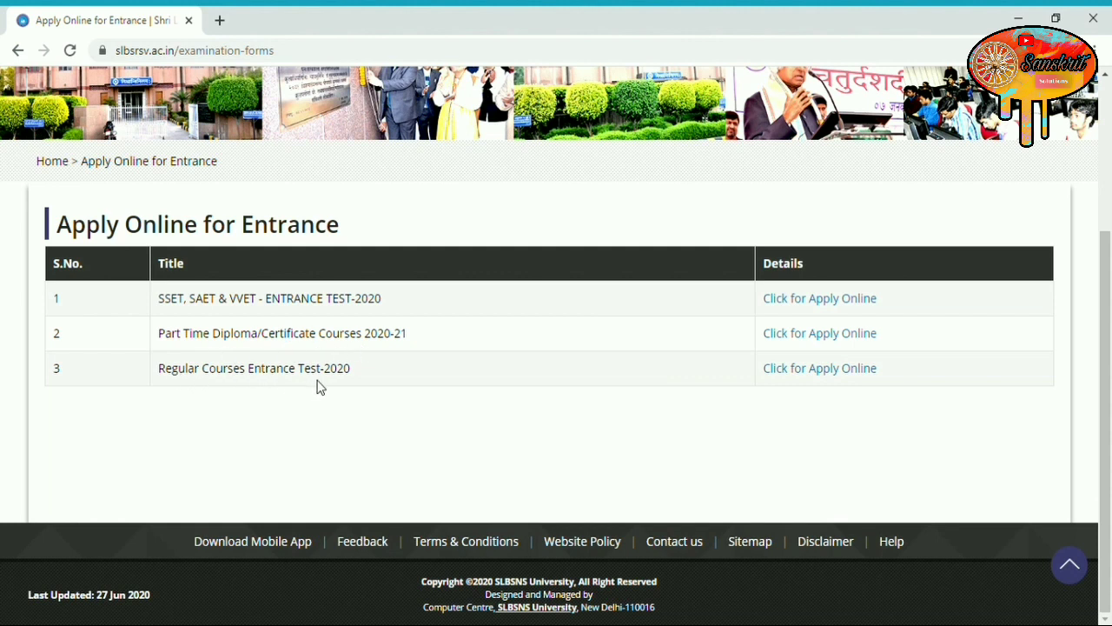
click(804, 373)
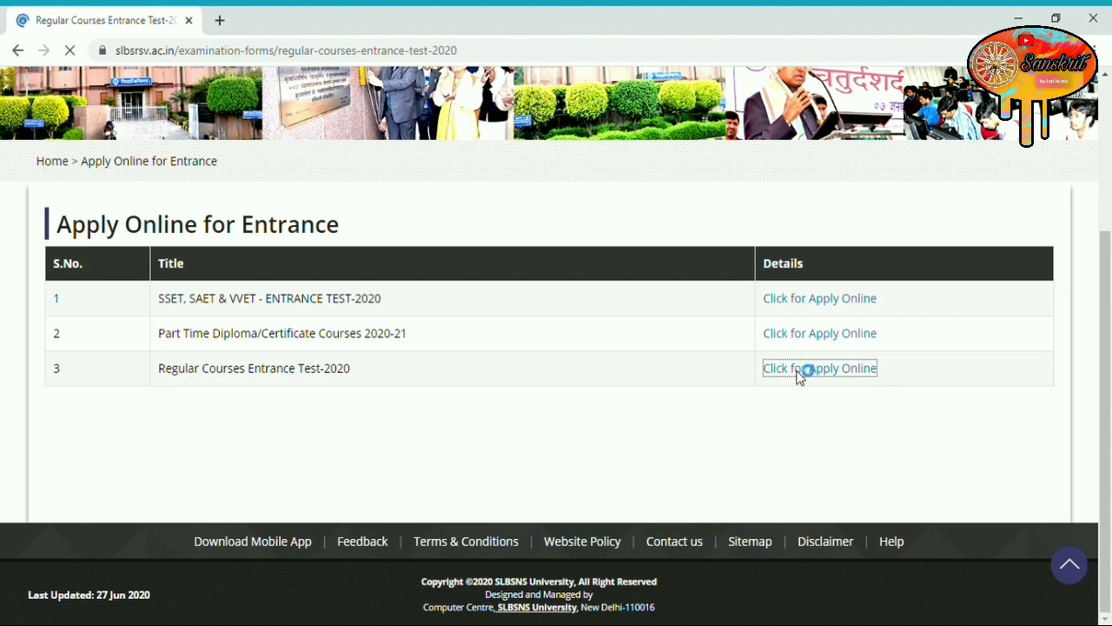
scroll(646, 399, down, 1)
scroll(608, 380, down, 2)
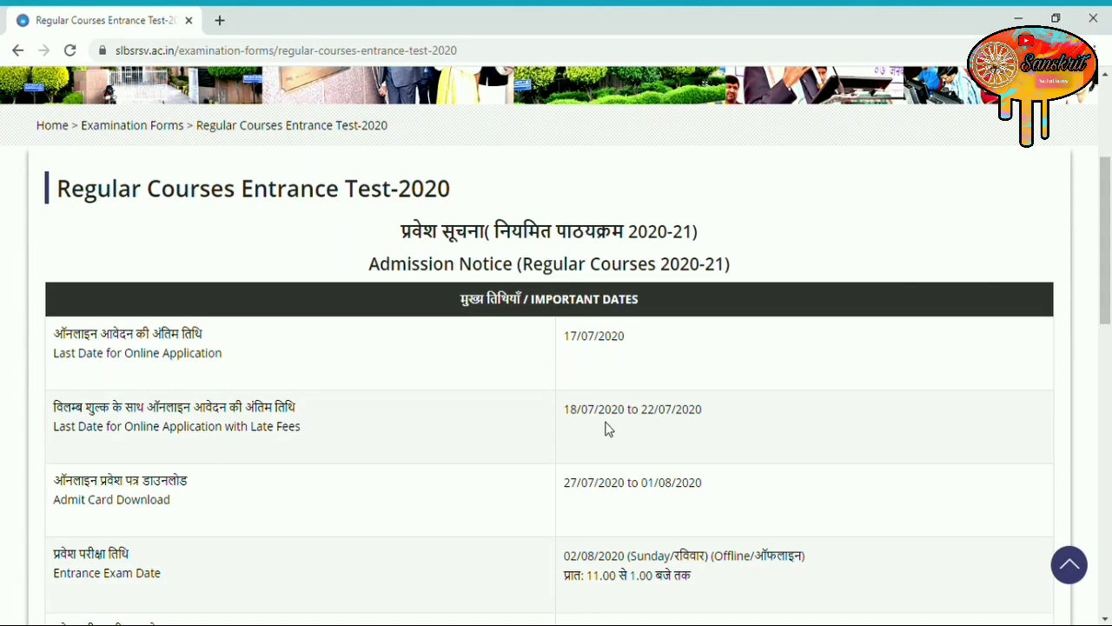
scroll(613, 438, down, 3)
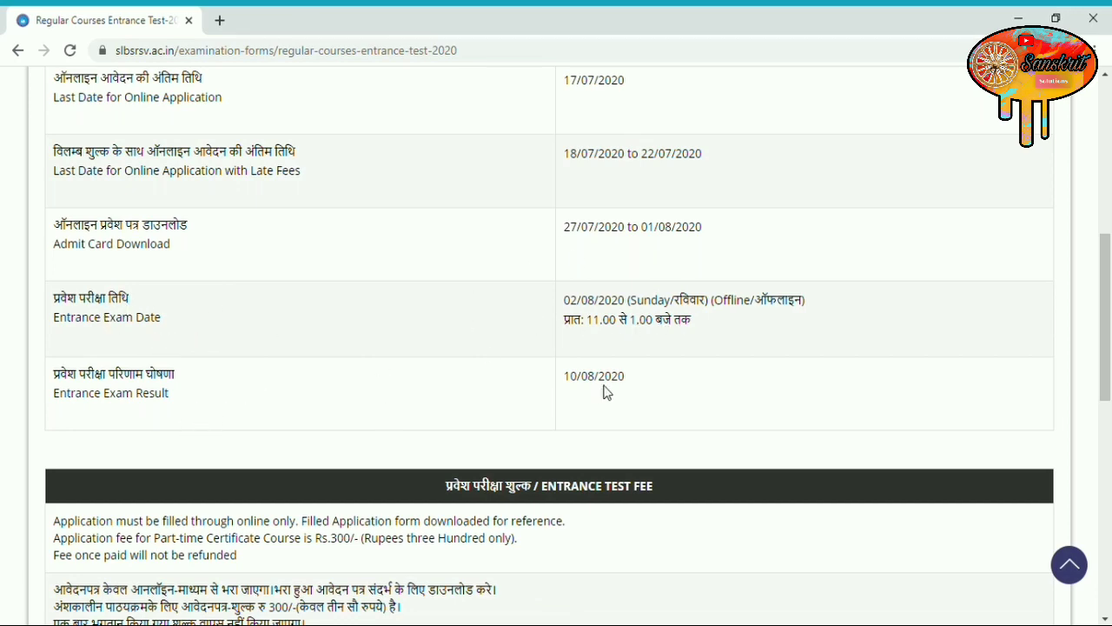
scroll(605, 421, down, 2)
scroll(605, 420, down, 3)
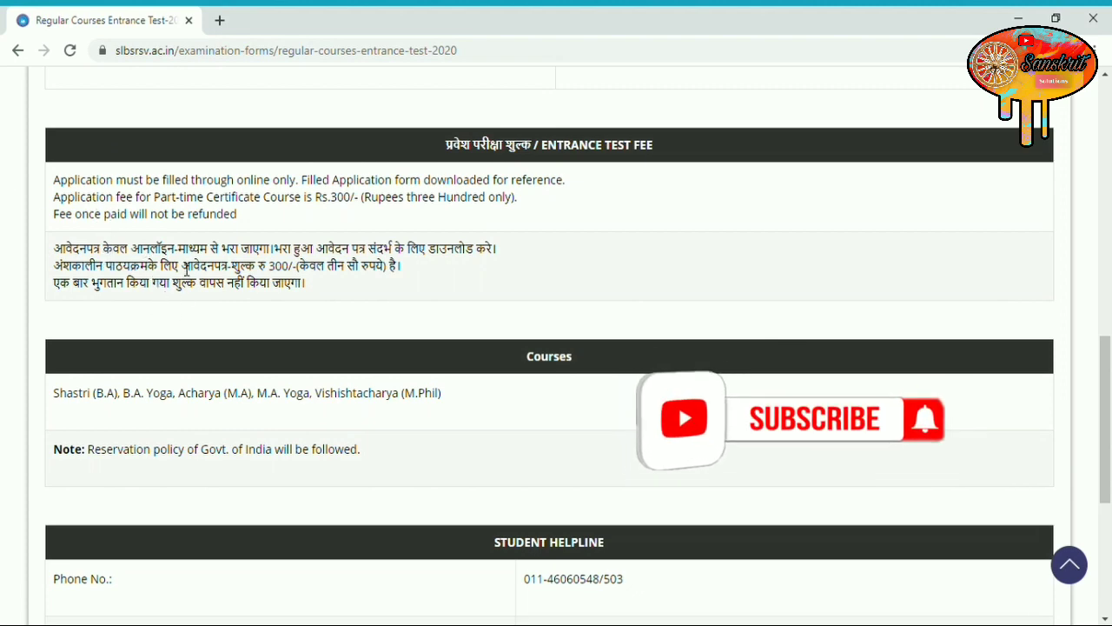
scroll(170, 356, down, 1)
scroll(170, 357, down, 3)
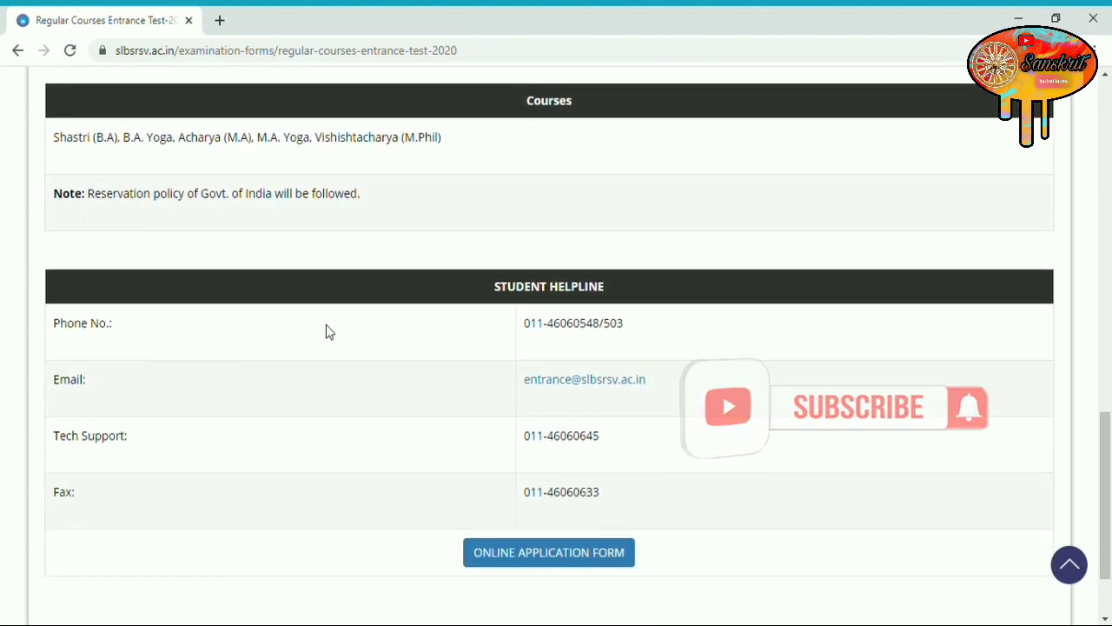
Accept the redirect to the admission portal, review the PDF upload instructions, then open New User Registration.
click(541, 556)
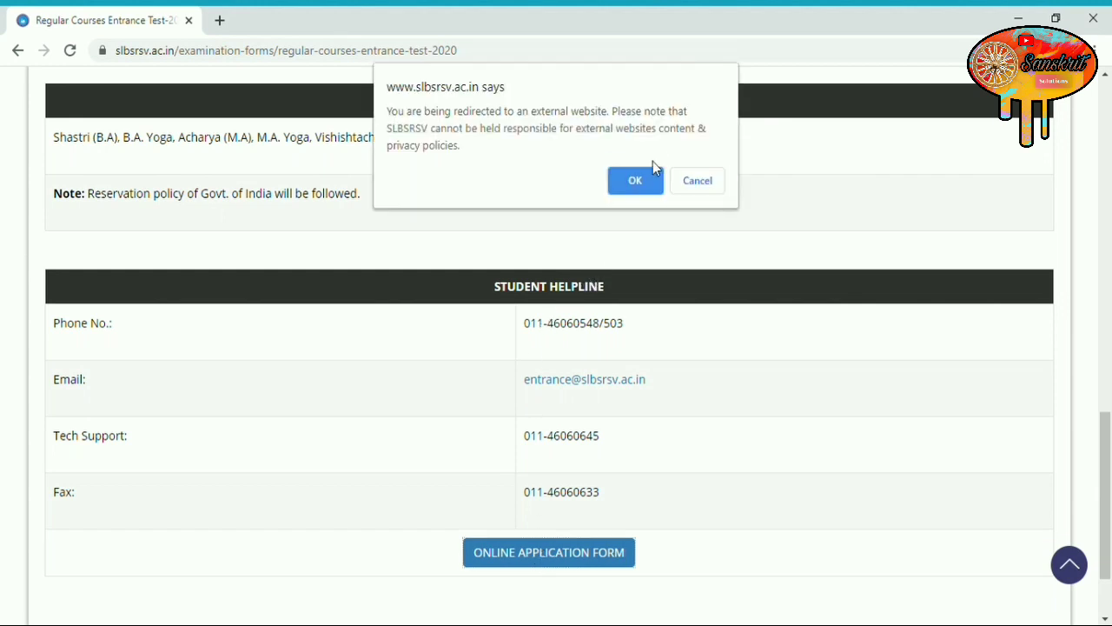
click(637, 182)
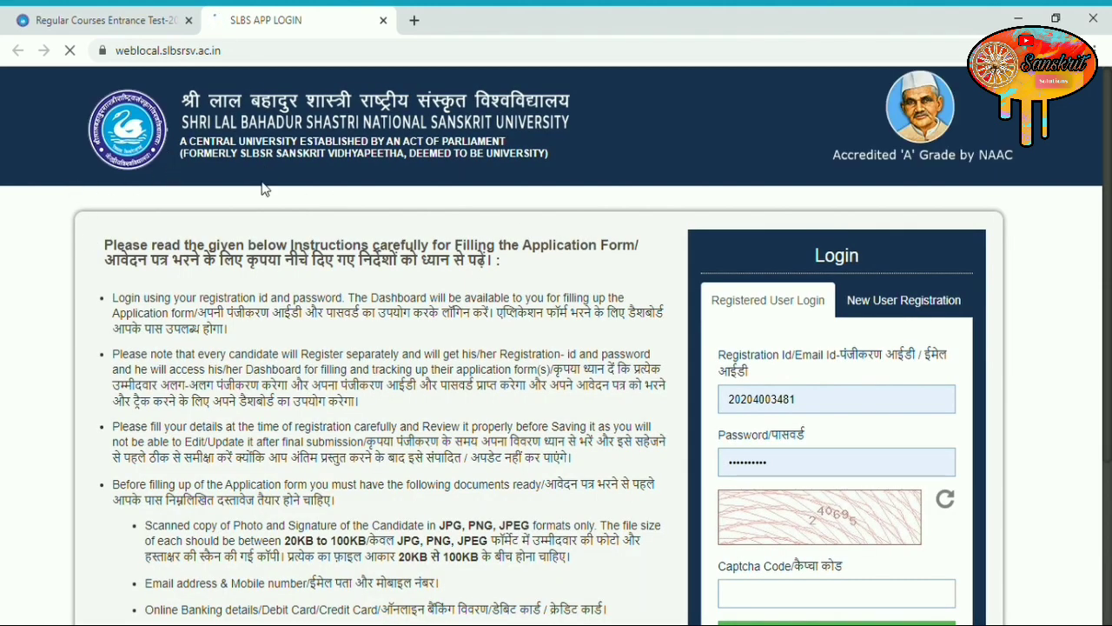
scroll(347, 269, down, 2)
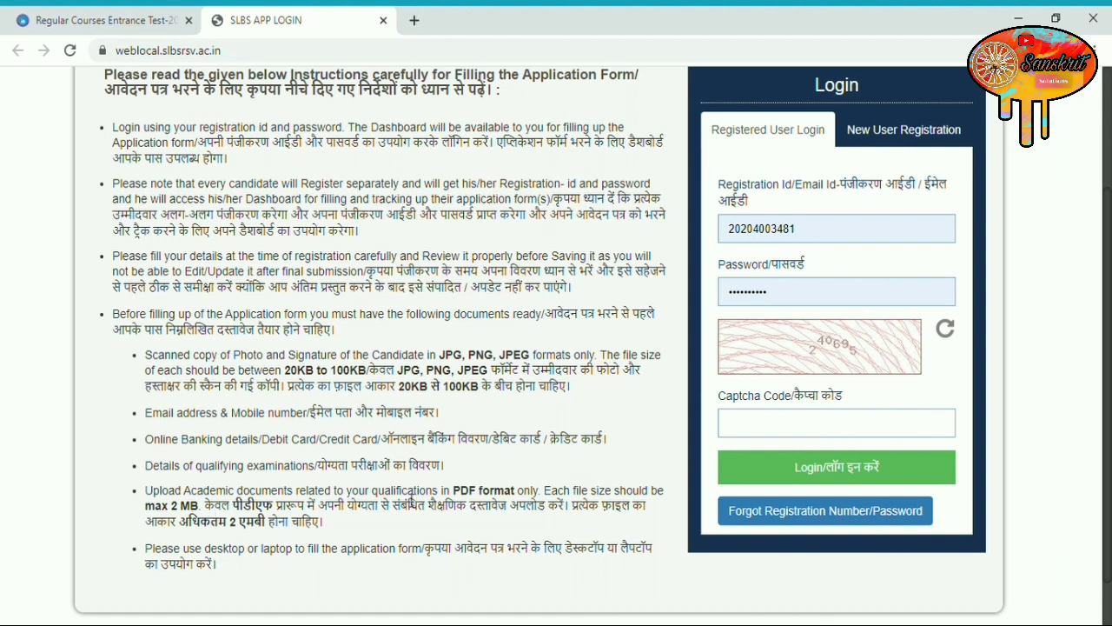
drag(455, 494, 467, 492)
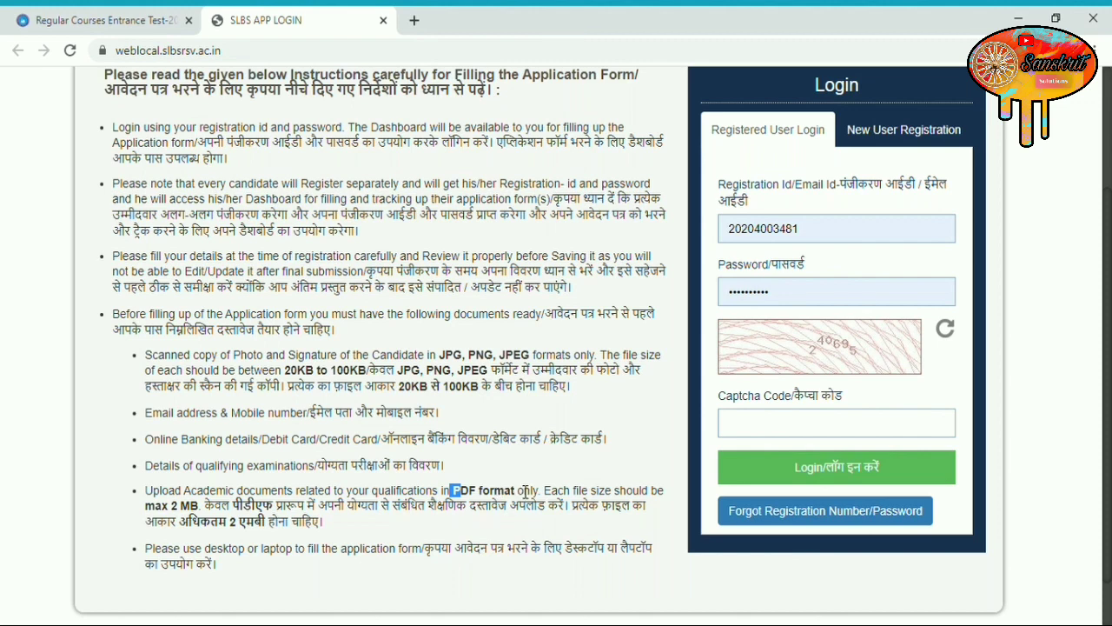
drag(520, 493, 479, 494)
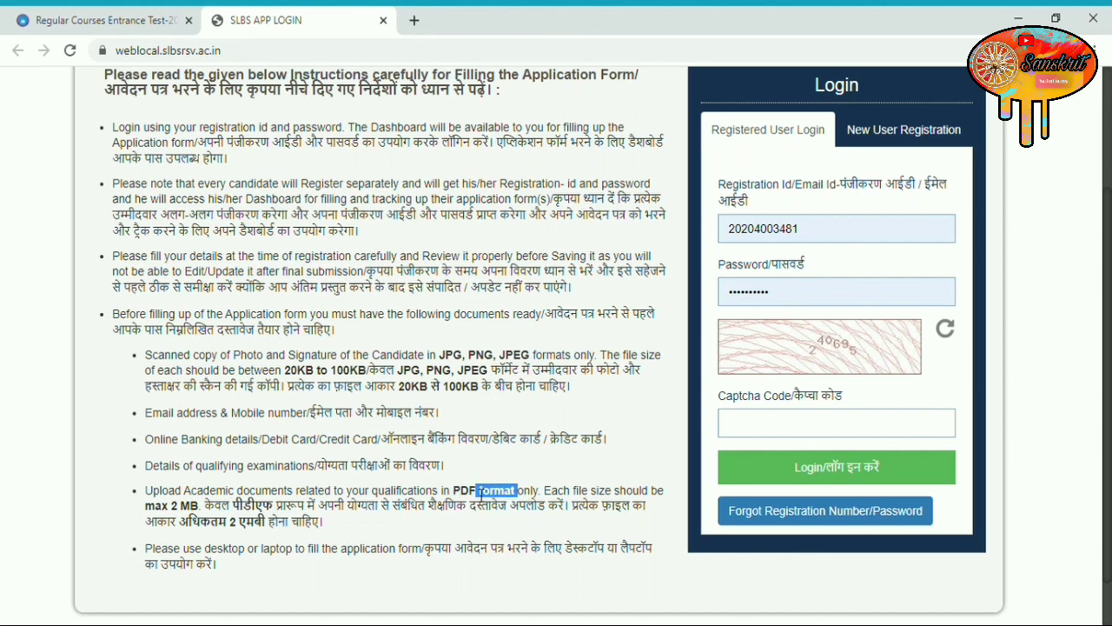
click(523, 469)
click(871, 146)
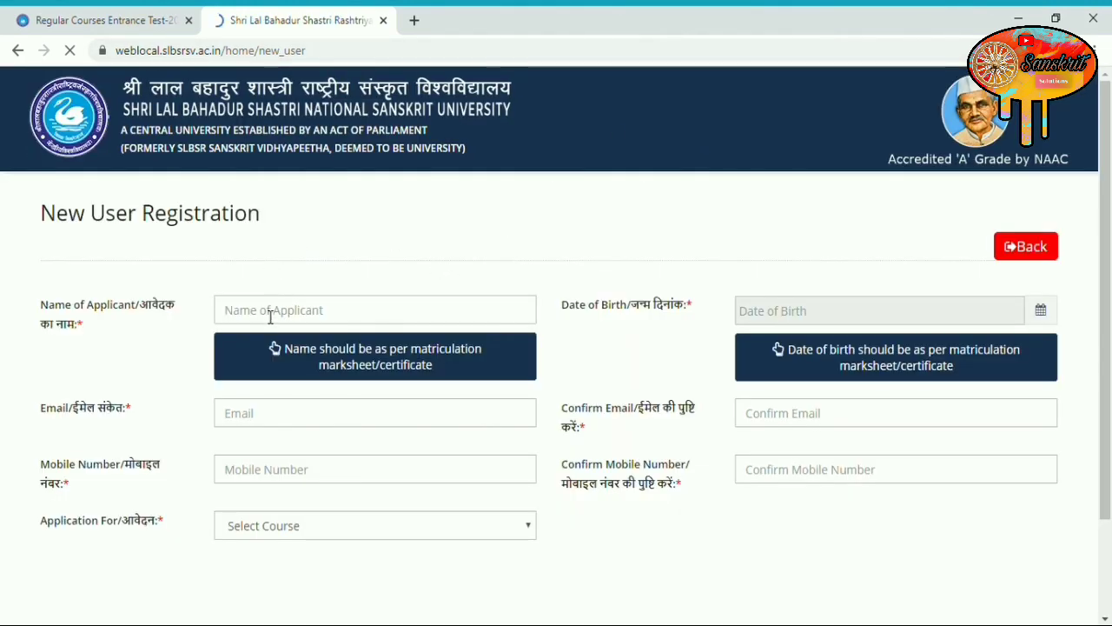
Enter the applicant's full name in the registration form.
scroll(278, 352, down, 1)
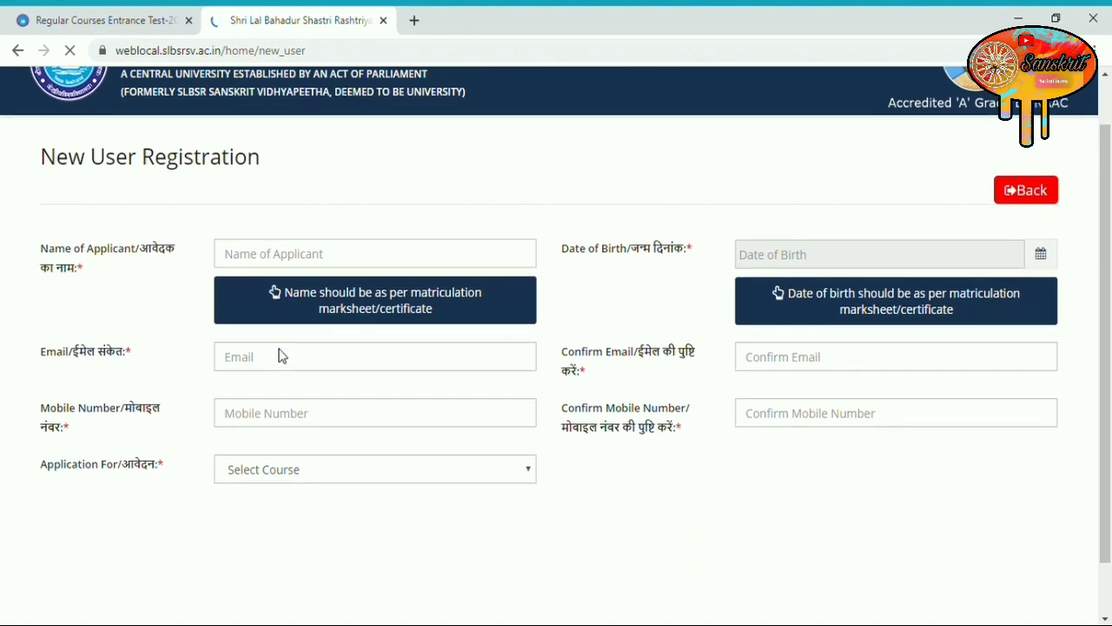
scroll(258, 318, down, 1)
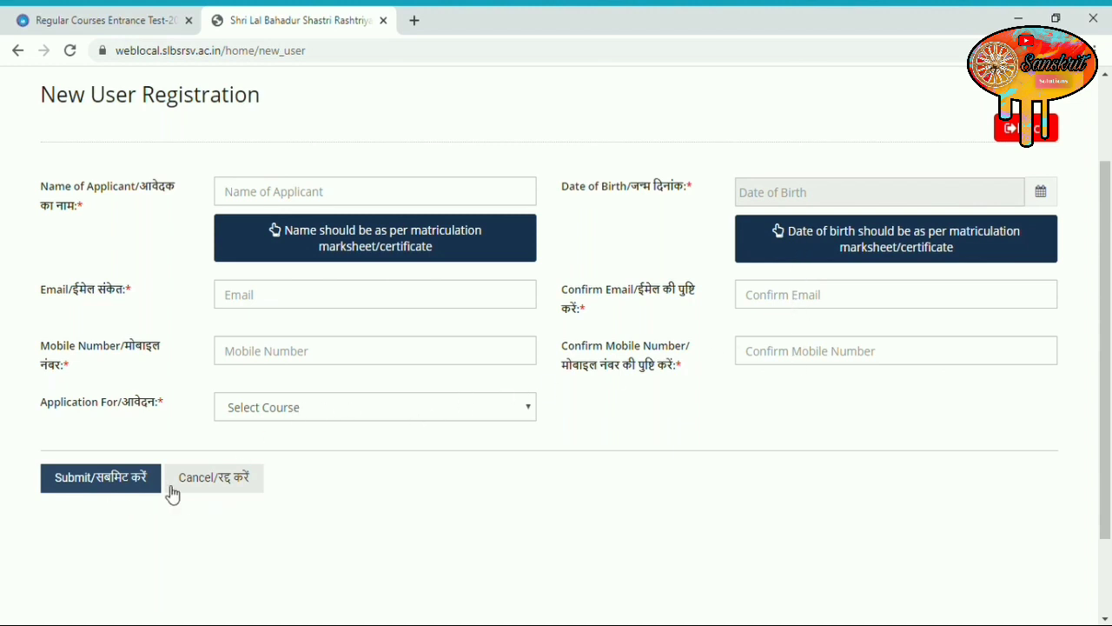
click(358, 195)
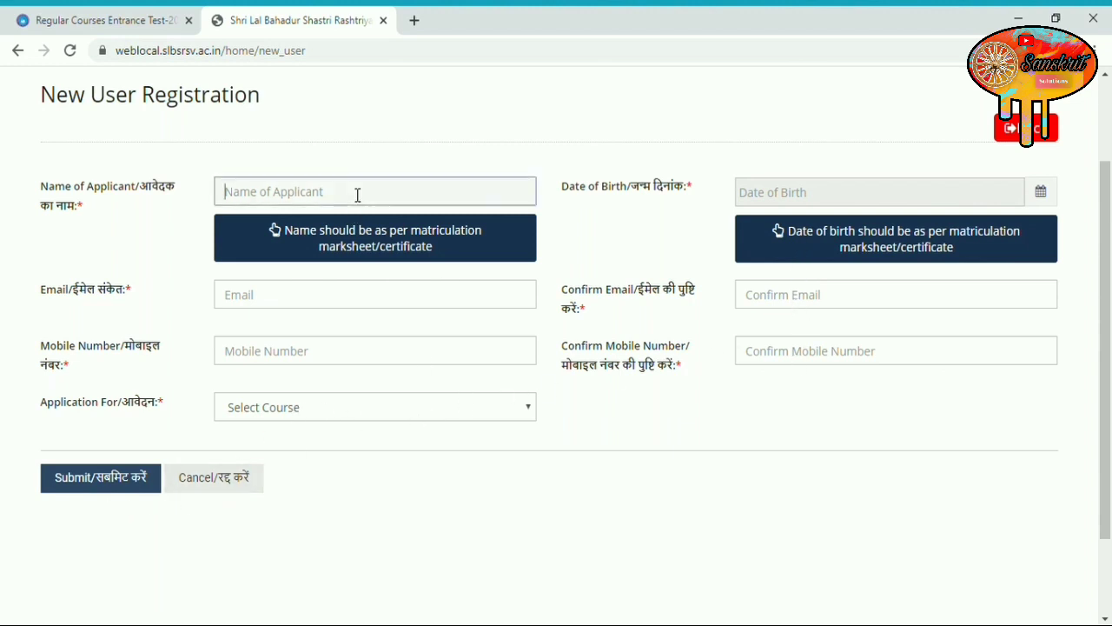
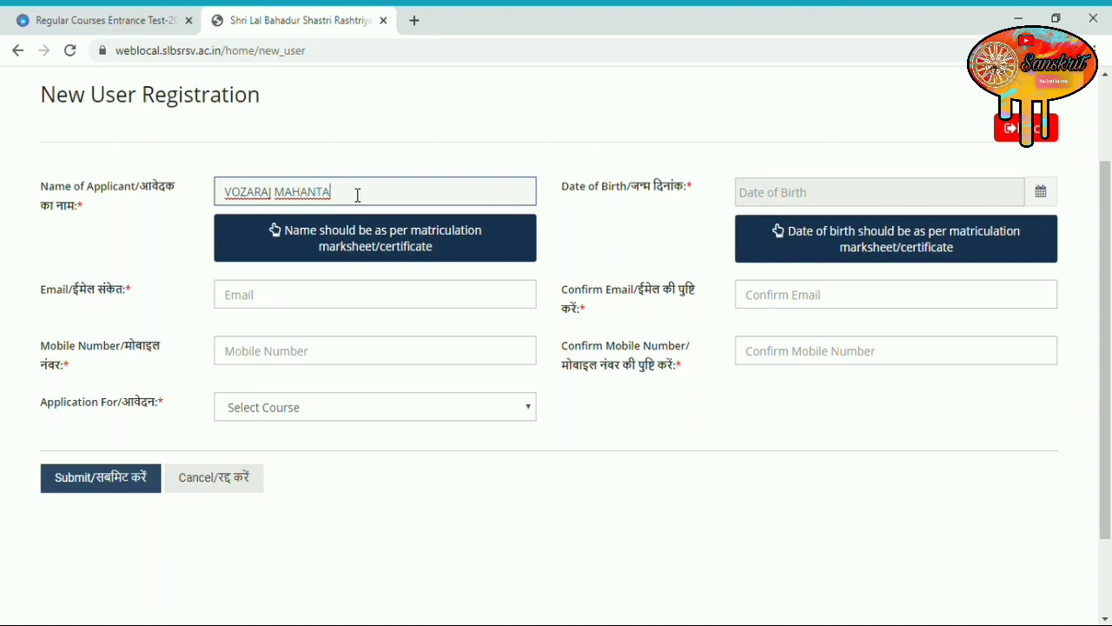
click(813, 193)
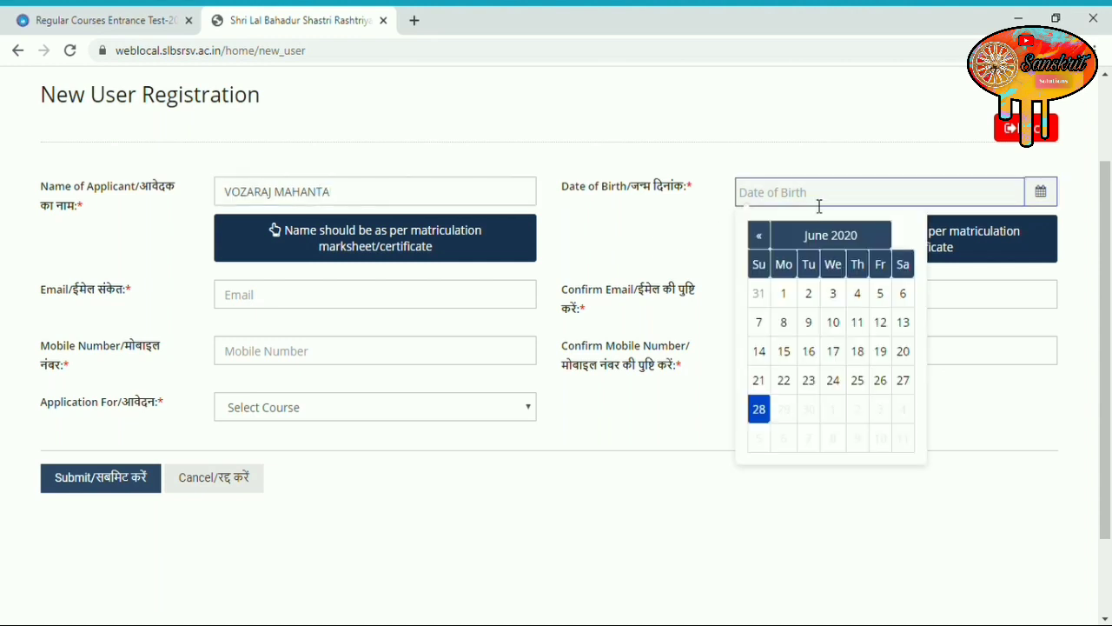
click(809, 233)
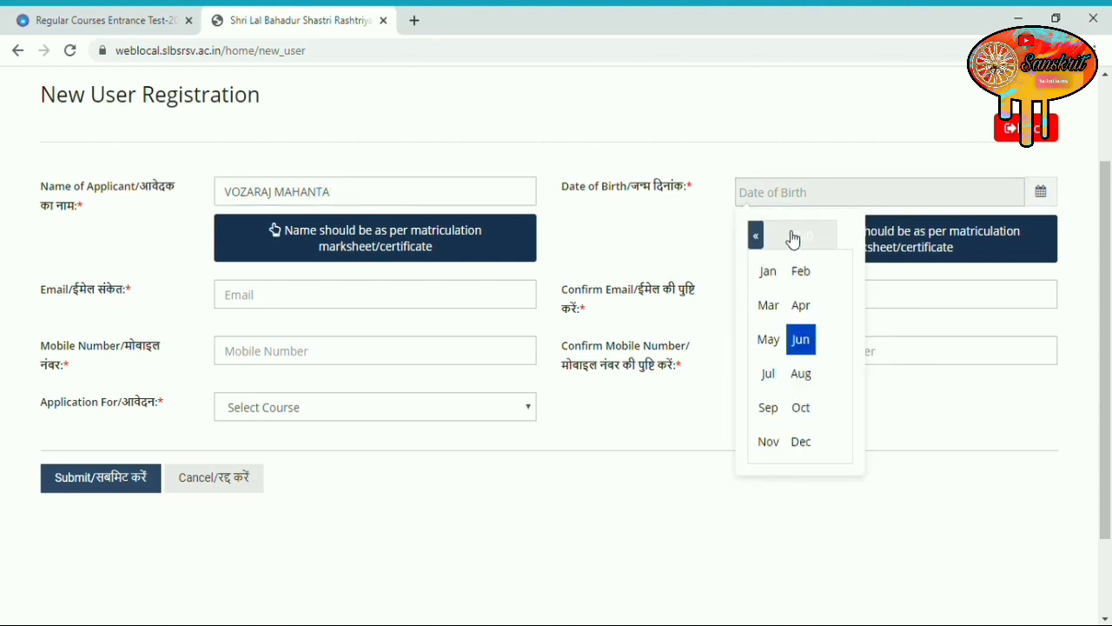
click(790, 237)
click(756, 235)
click(757, 236)
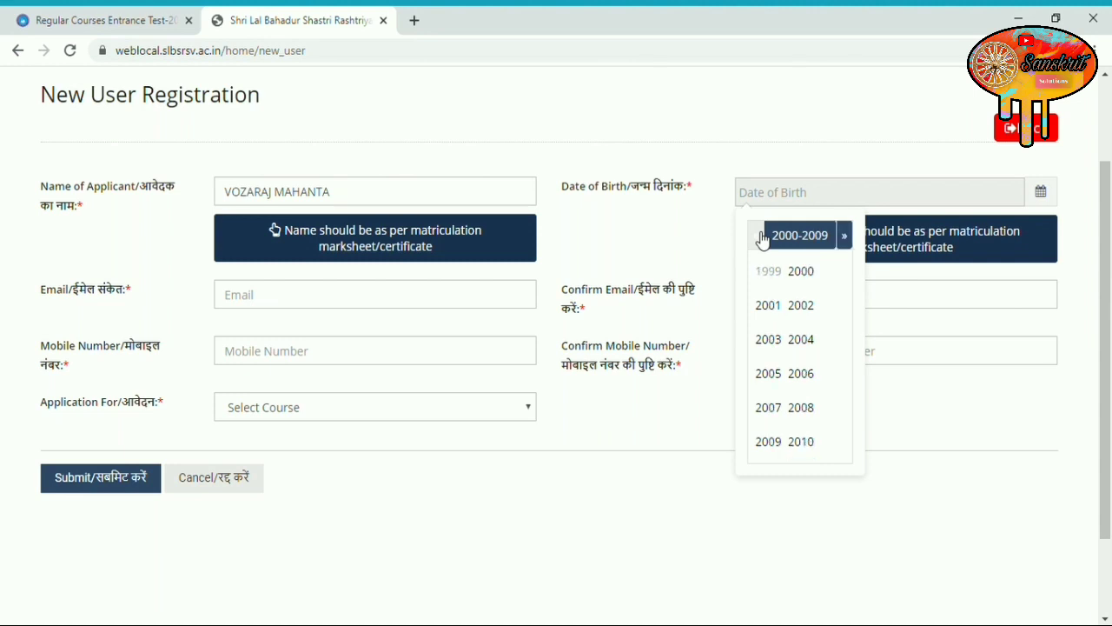
click(759, 236)
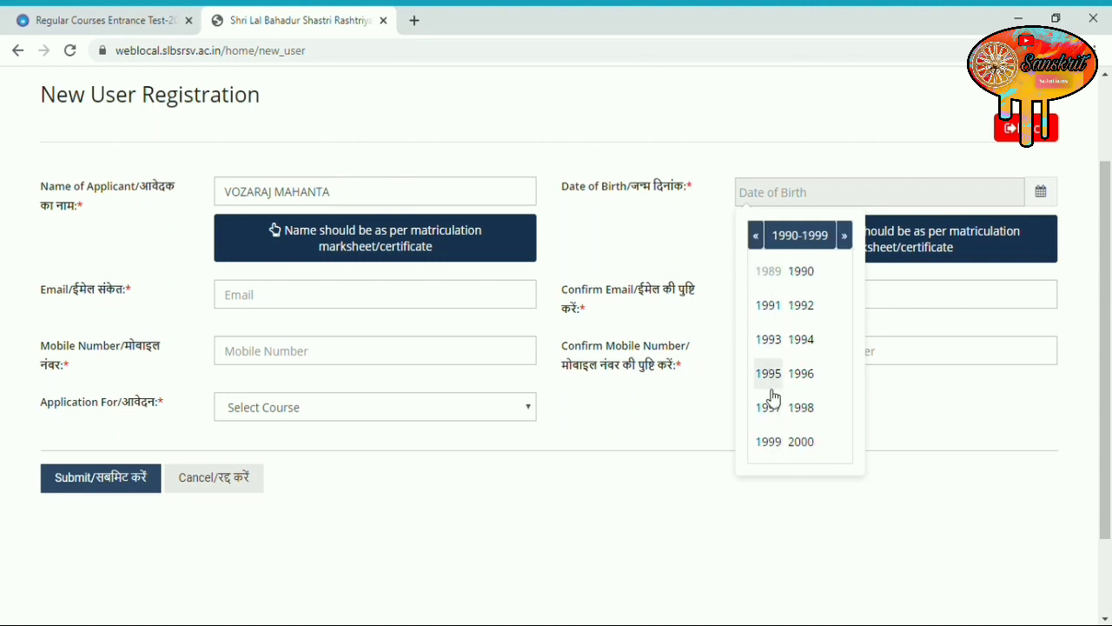
click(800, 373)
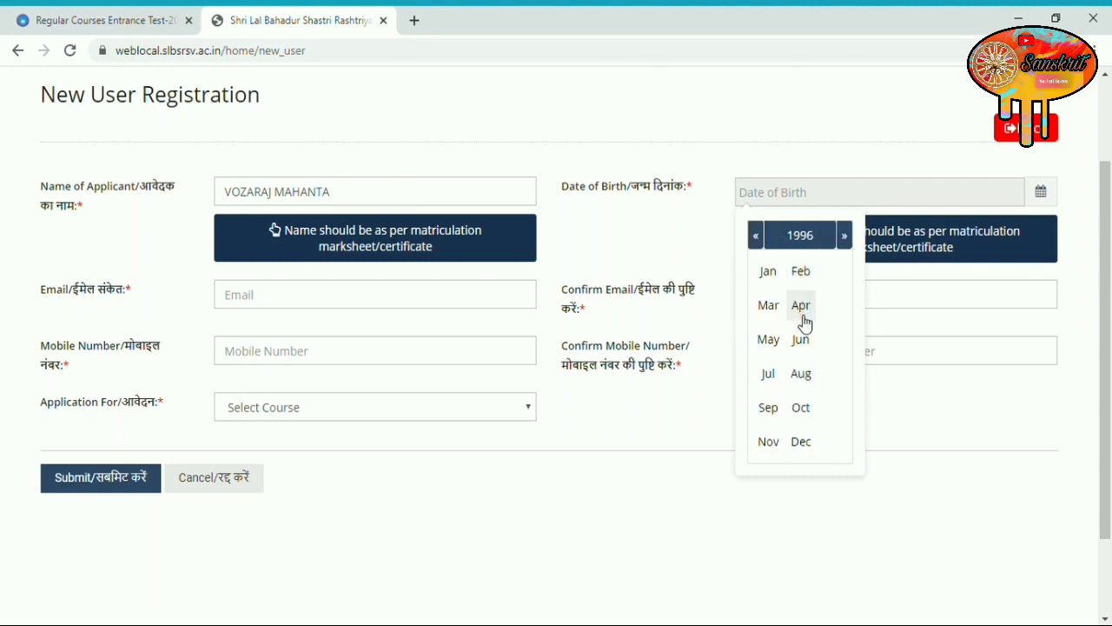
click(801, 407)
click(833, 409)
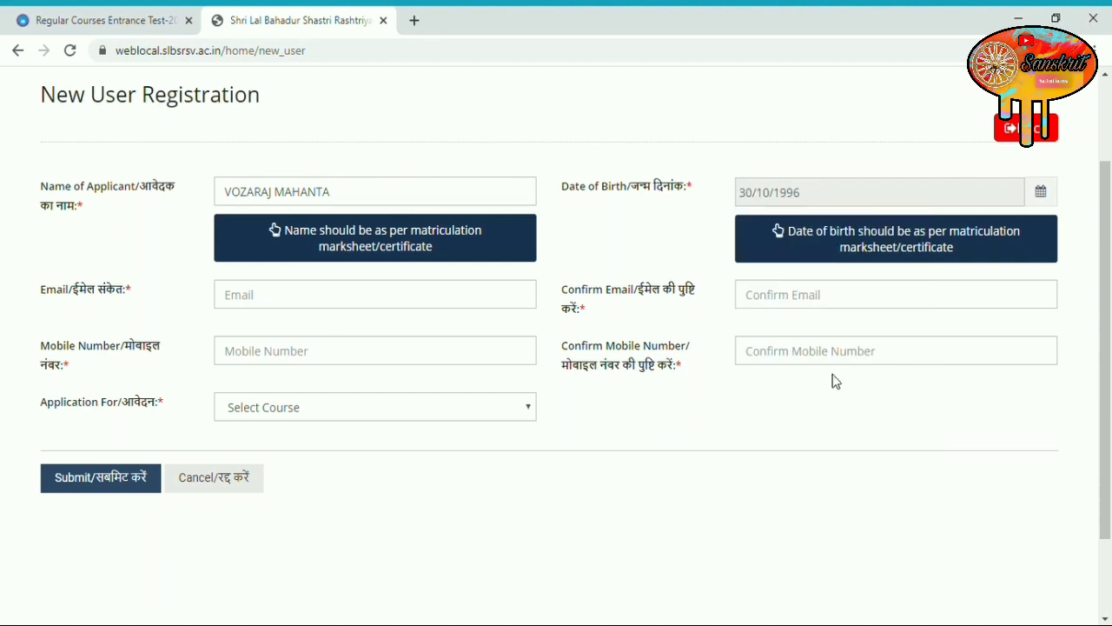
click(243, 302)
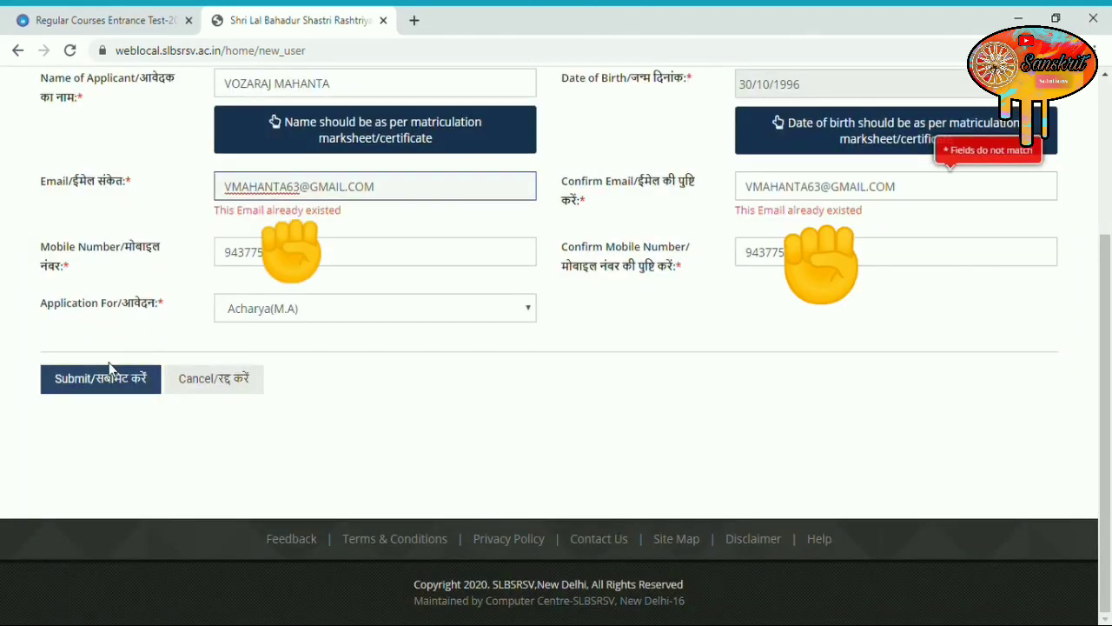
click(111, 372)
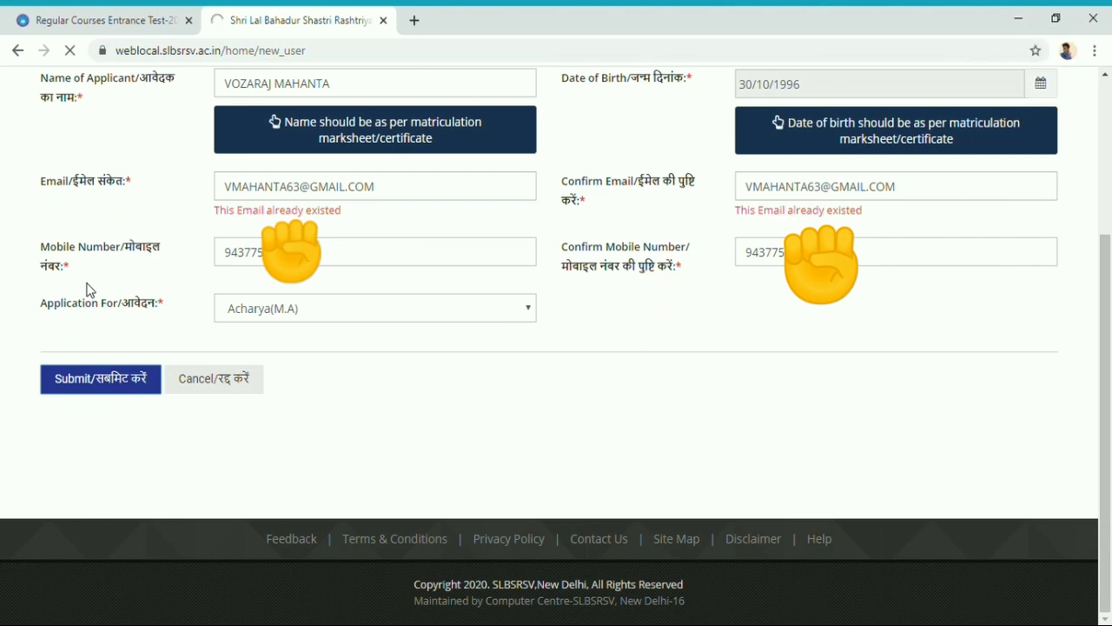
Enter the received 5-digit one-time code and submit the OTP verification.
scroll(249, 169, up, 3)
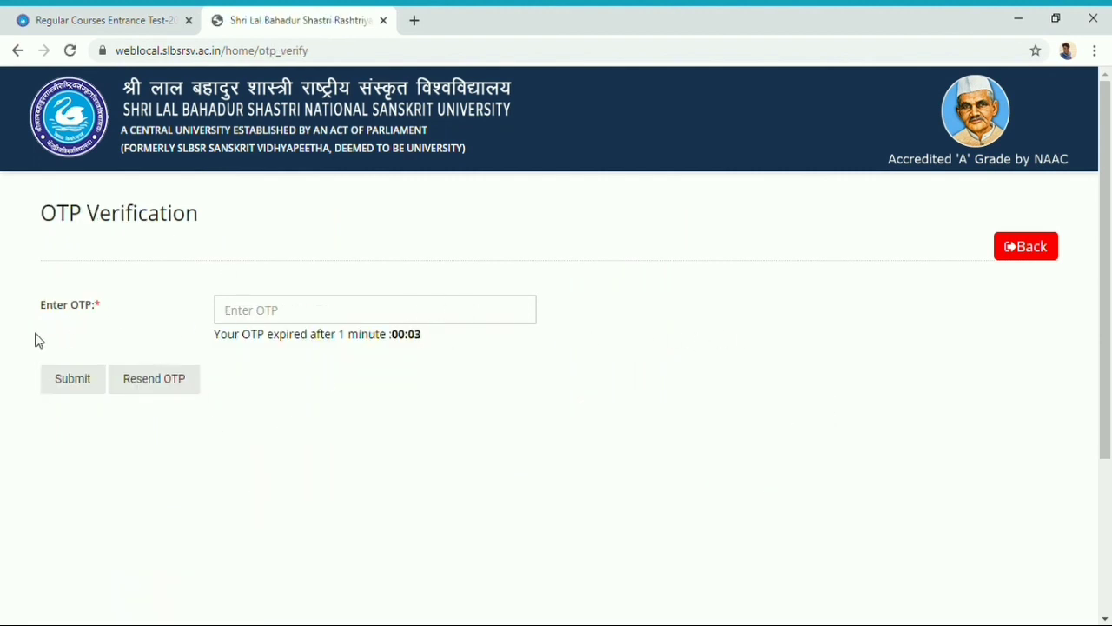
click(296, 321)
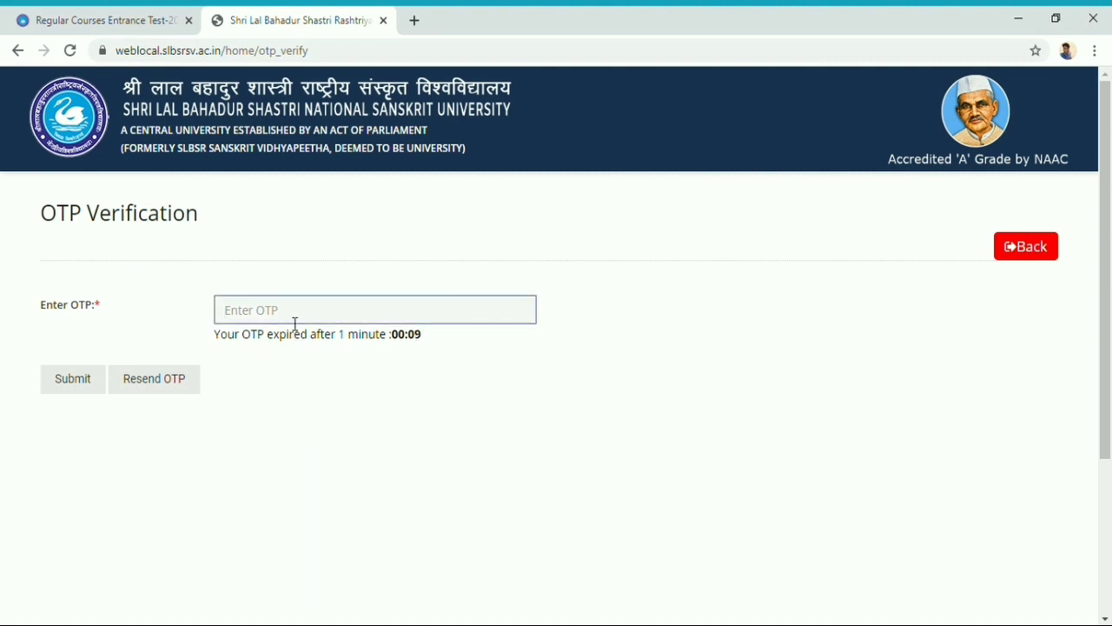
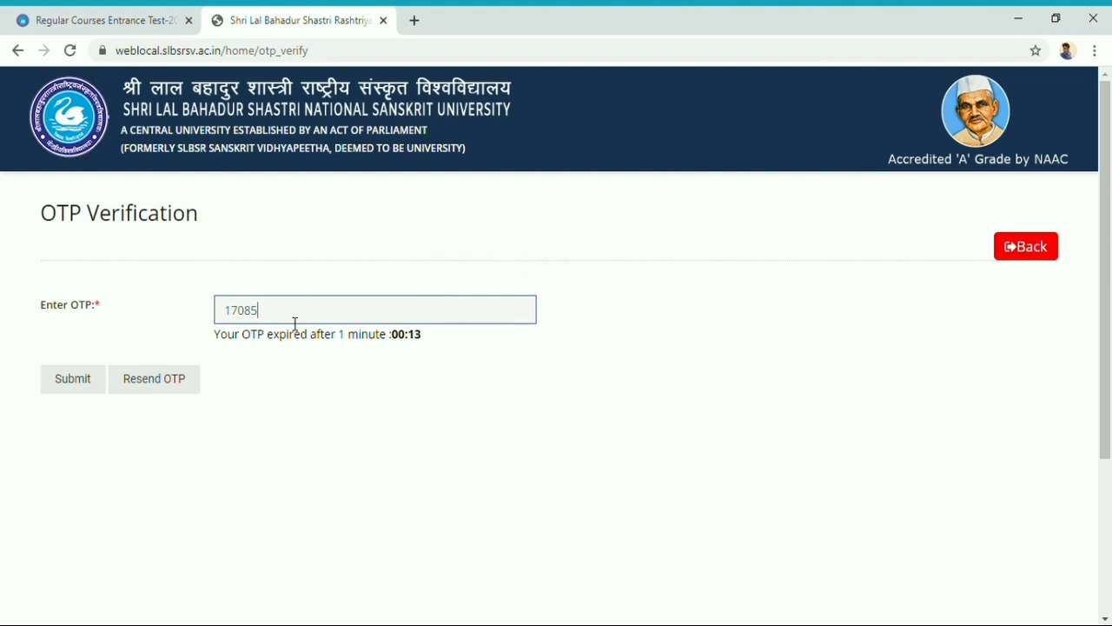
click(61, 386)
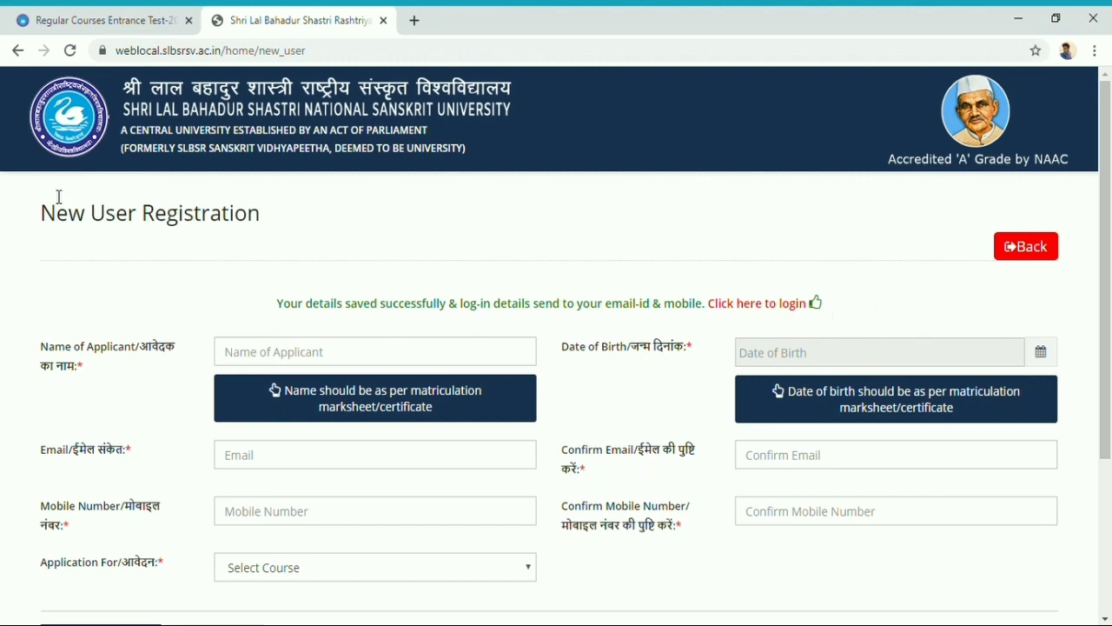
Sign in on the login page with the new registration id, password and captcha code.
scroll(231, 241, down, 3)
scroll(609, 279, up, 3)
click(747, 304)
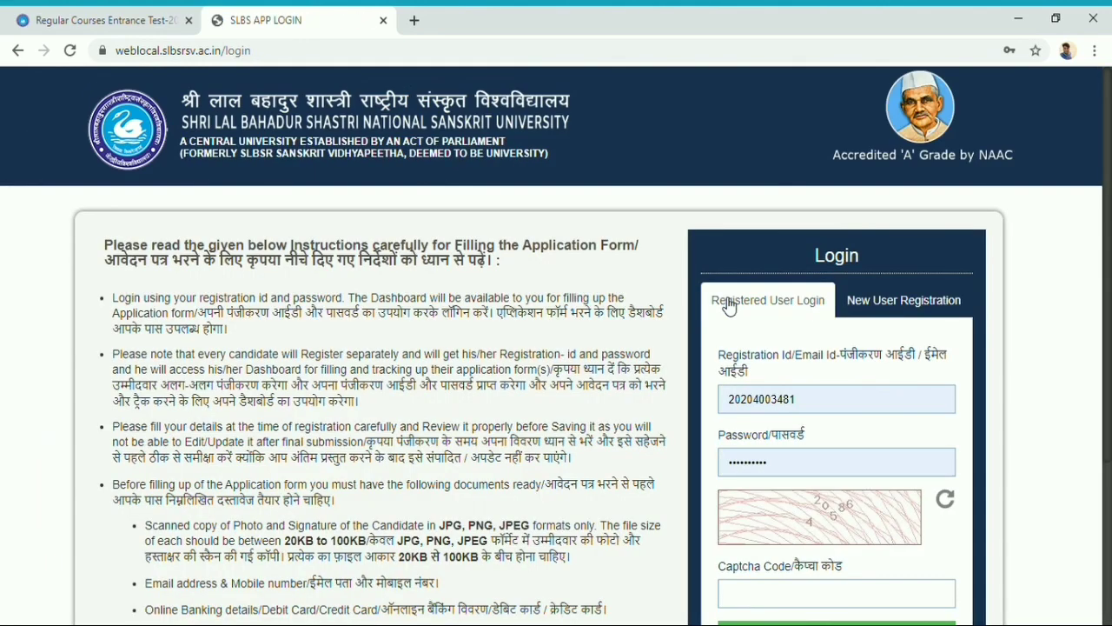
click(836, 409)
key(BackSpace)
key(BackSpace)
key(BackSpace)
key(BackSpace)
key(BackSpace)
key(BackSpace)
key(BackSpace)
key(BackSpace)
key(BackSpace)
key(BackSpace)
key(BackSpace)
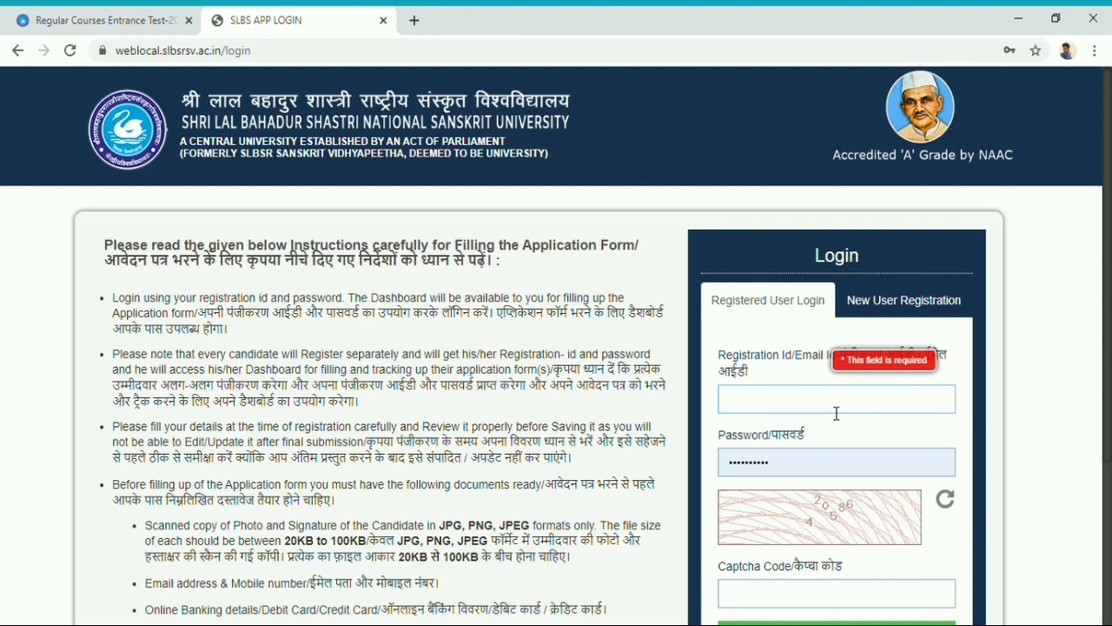
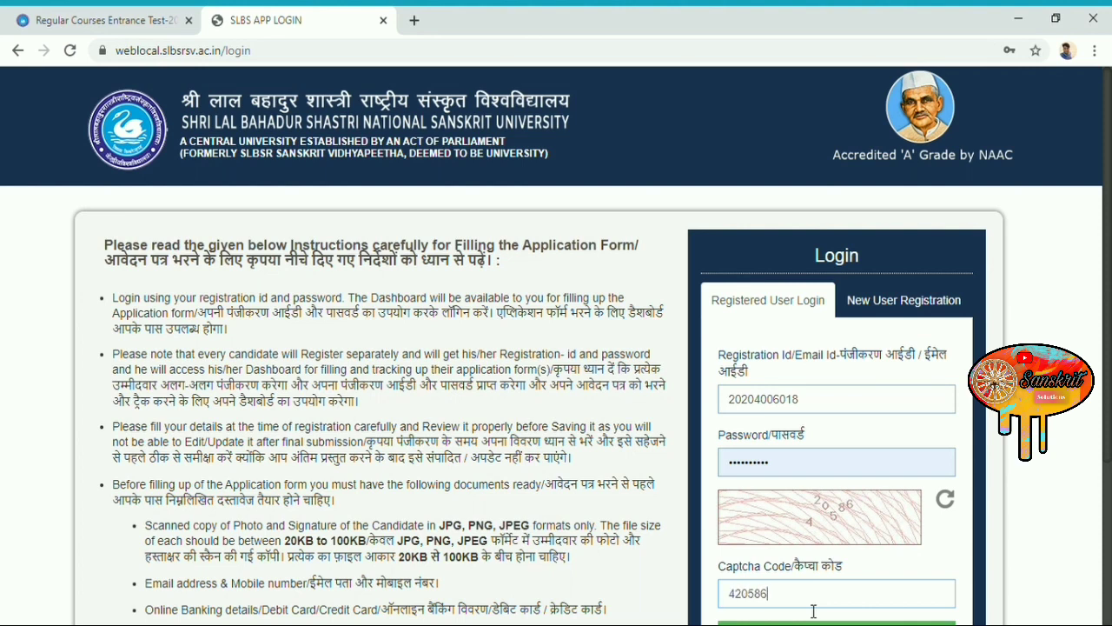
scroll(887, 613, down, 2)
click(837, 552)
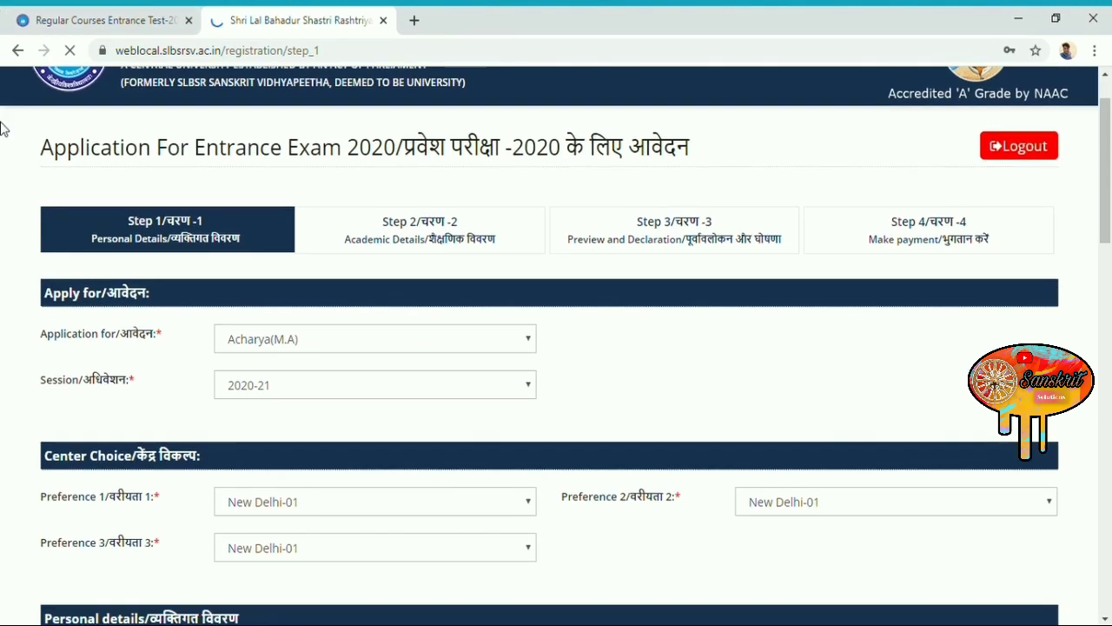
Enter the mother's and father's names in Step 1 personal details.
scroll(4, 129, down, 1)
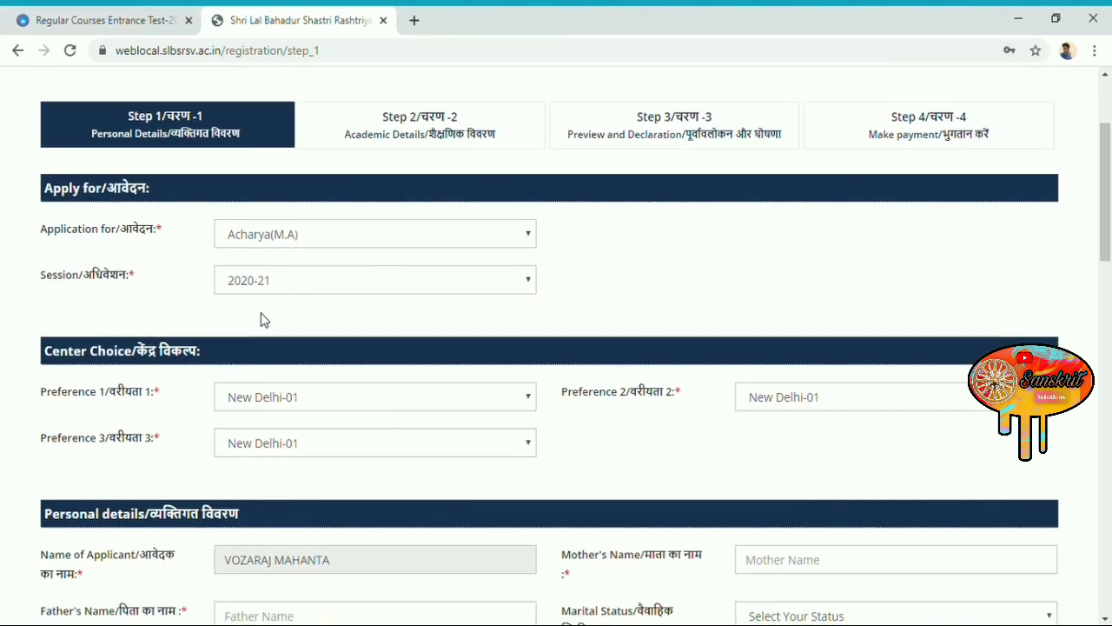
click(518, 410)
scroll(339, 521, down, 2)
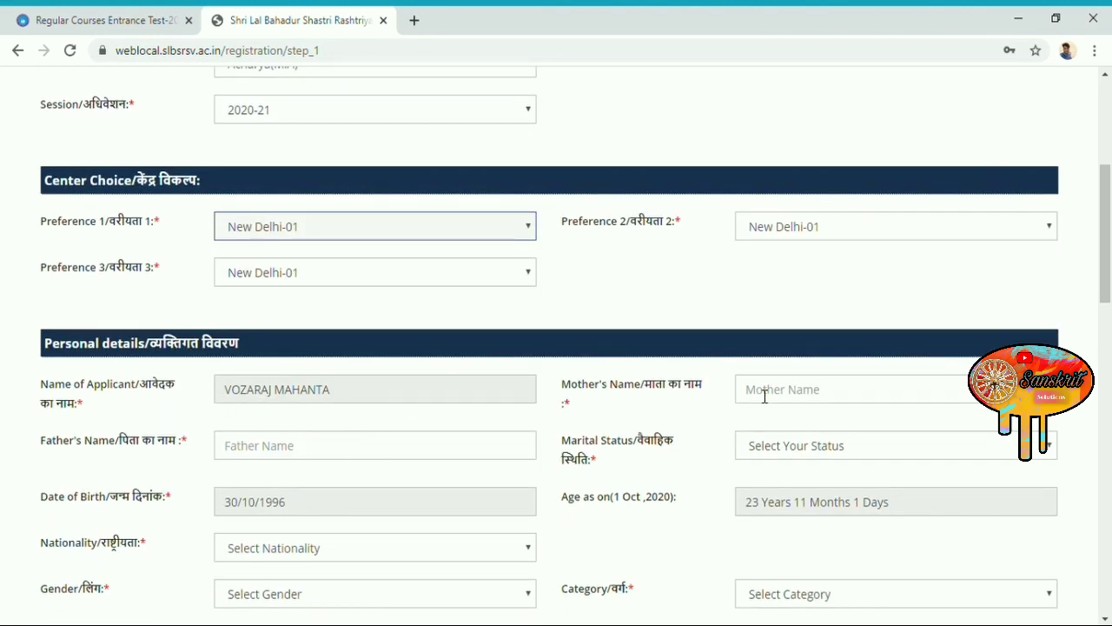
click(765, 395)
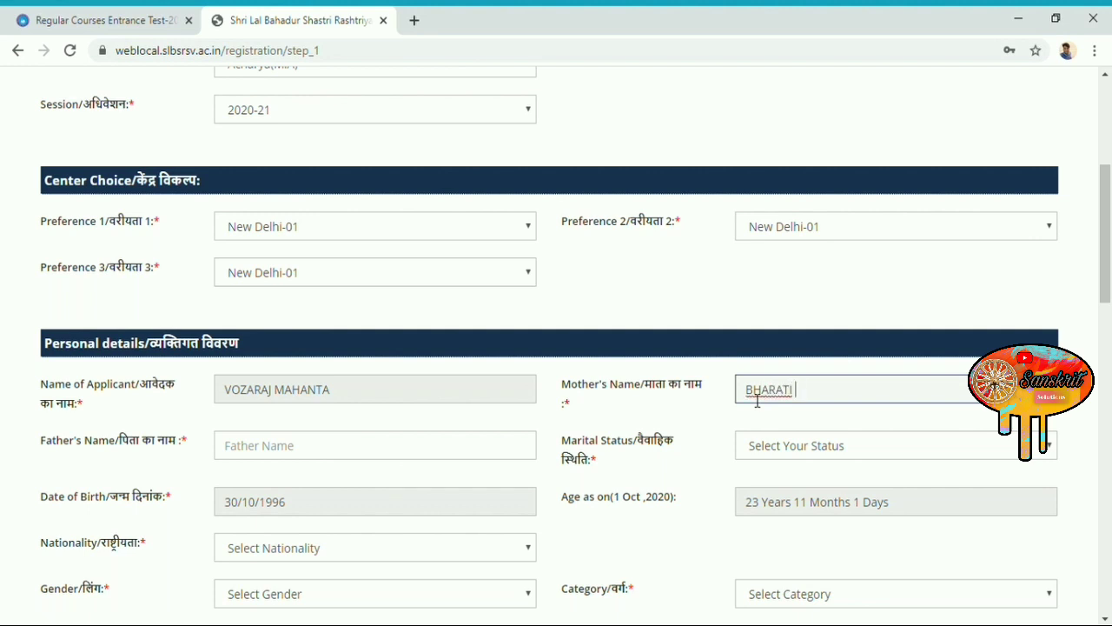
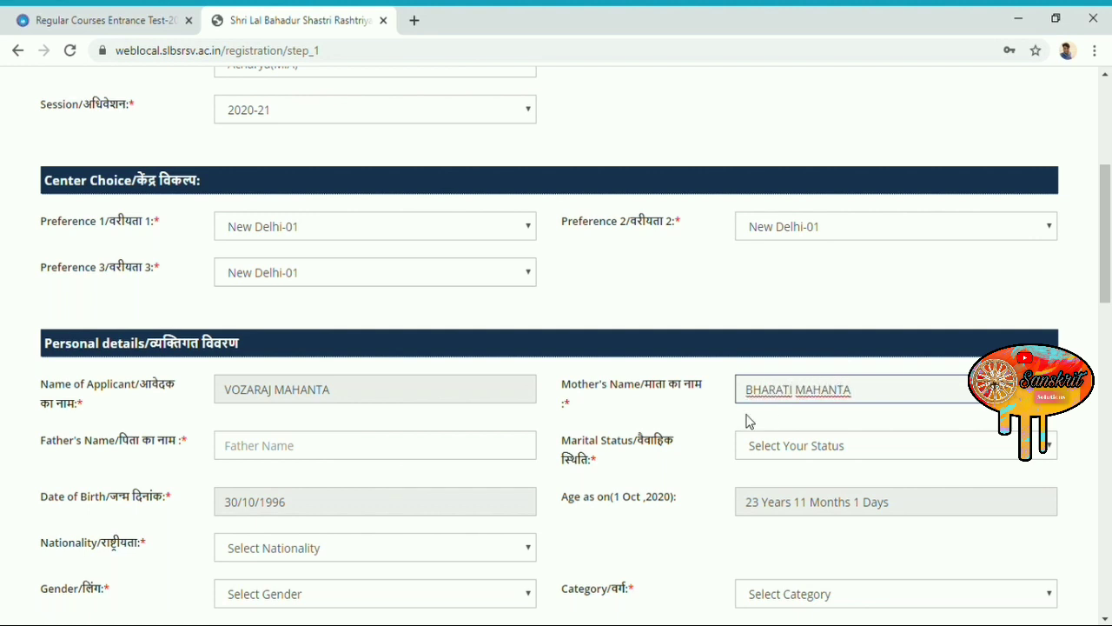
click(401, 452)
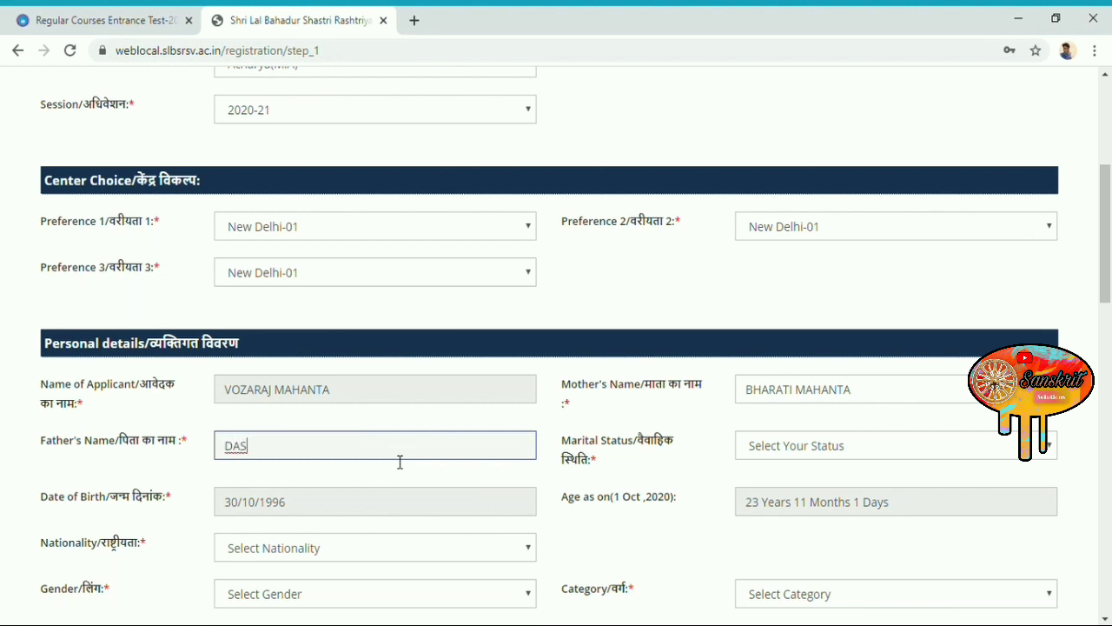
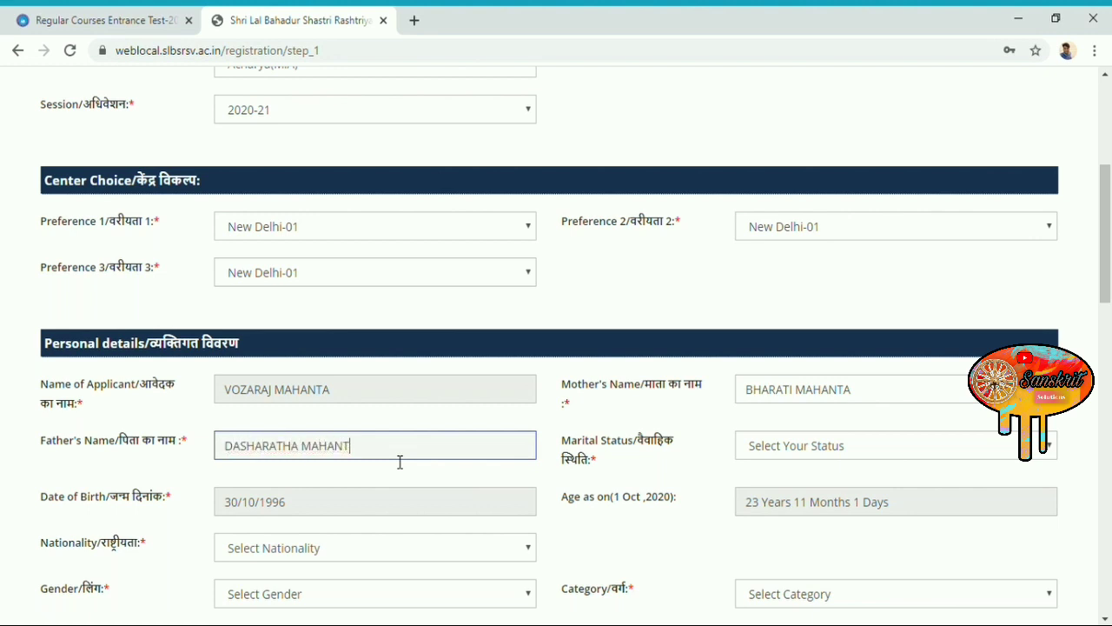
Set marital status Single, nationality Indian and gender Male.
click(789, 445)
click(736, 491)
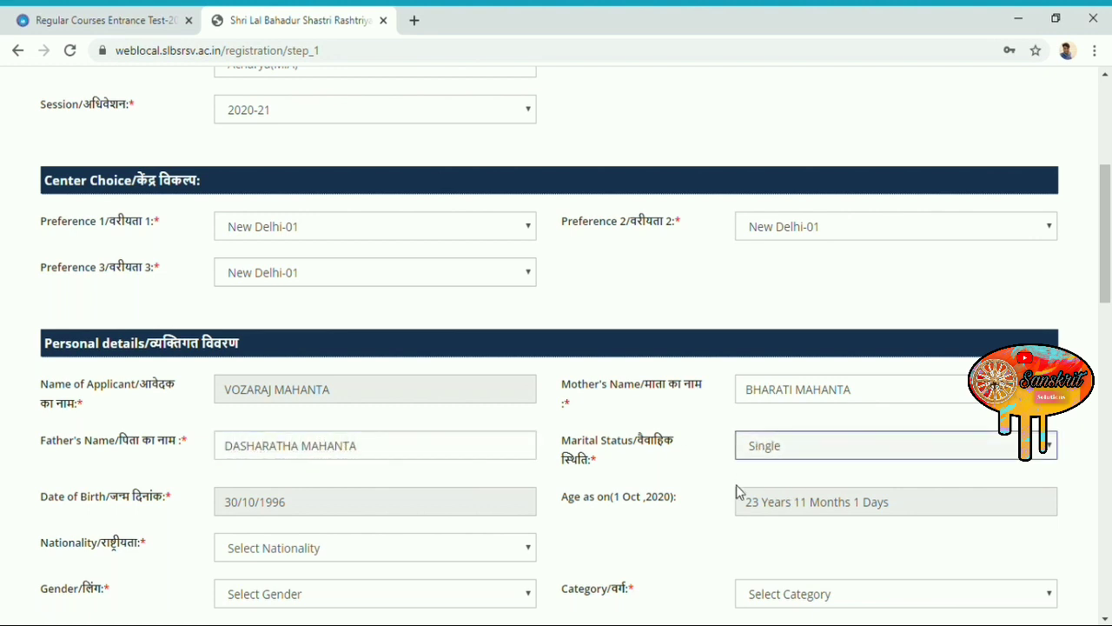
scroll(676, 522, down, 2)
click(312, 387)
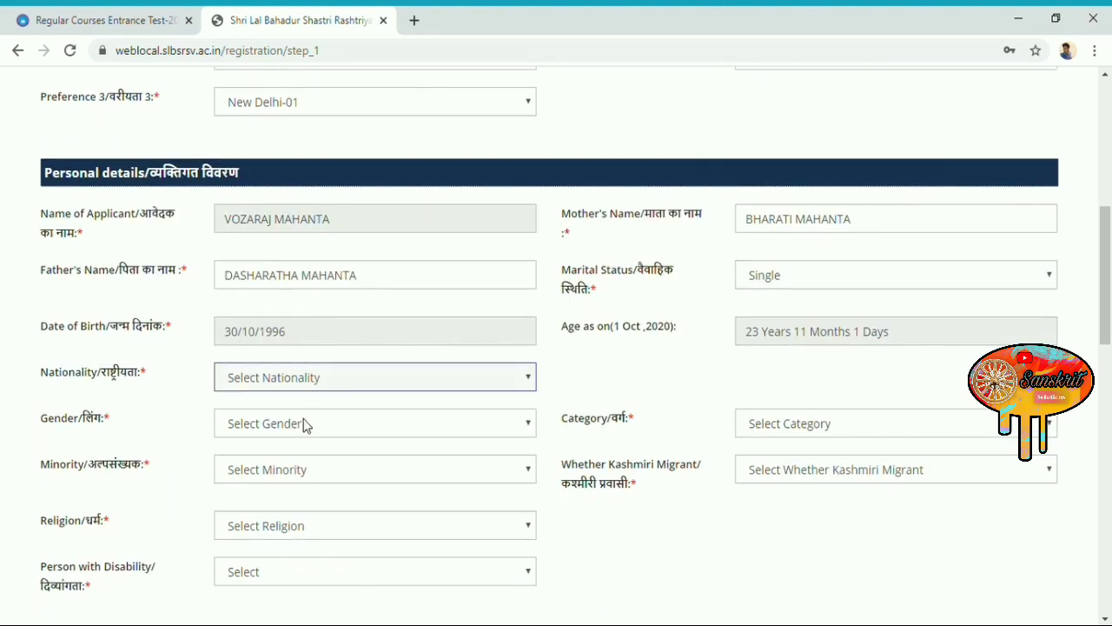
click(389, 407)
click(388, 422)
click(360, 472)
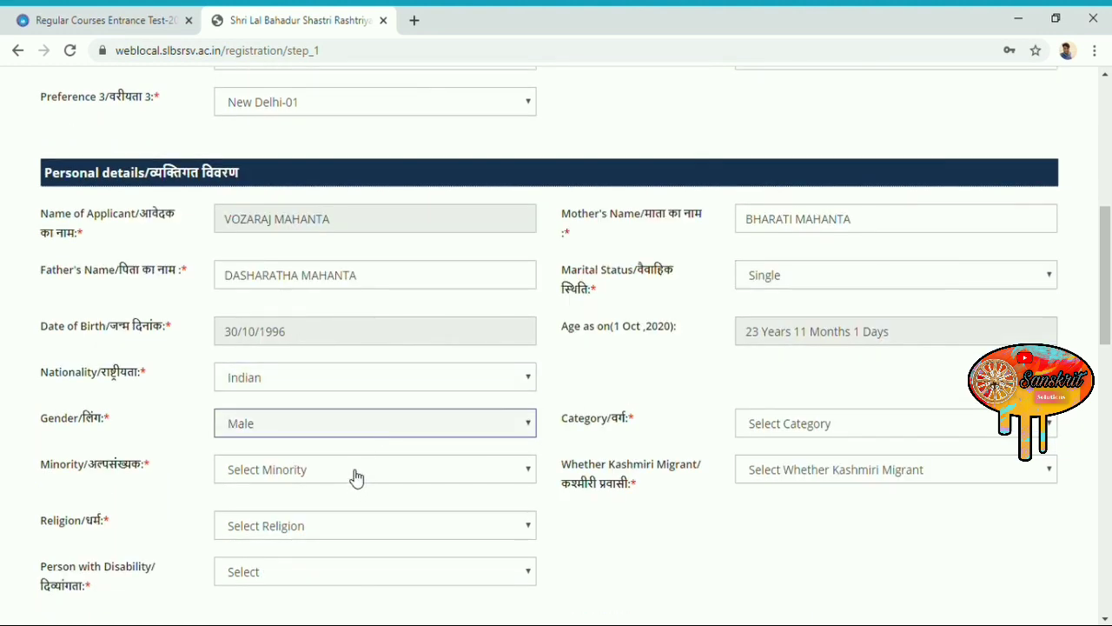
Set minority NO, religion Hindu, category General and Kashmiri Migrant NO.
click(356, 477)
click(339, 524)
click(373, 537)
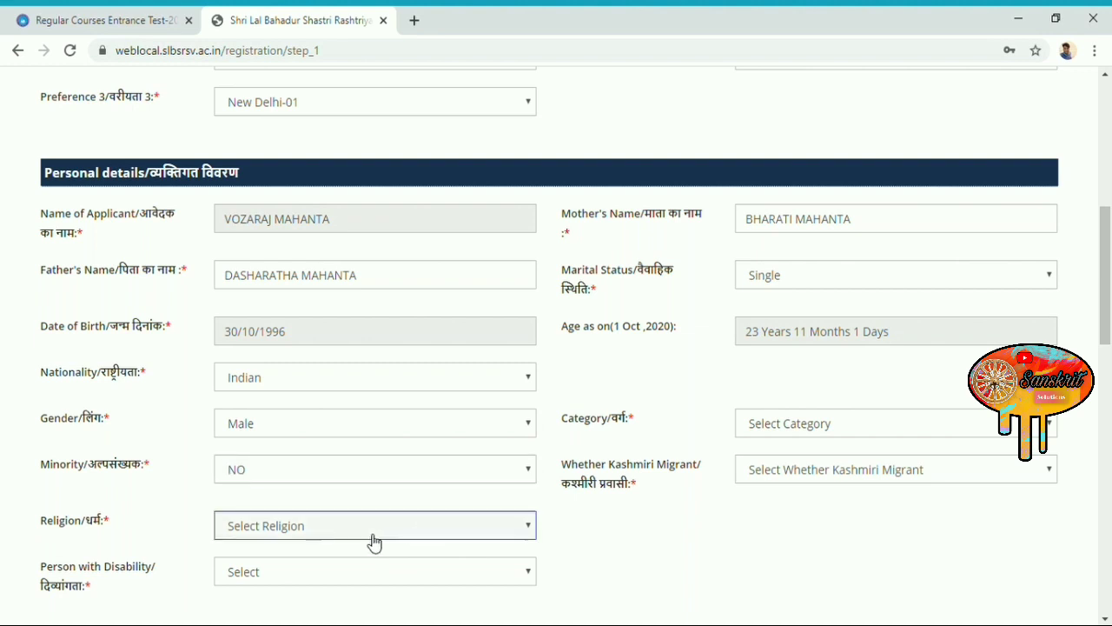
click(318, 394)
click(301, 573)
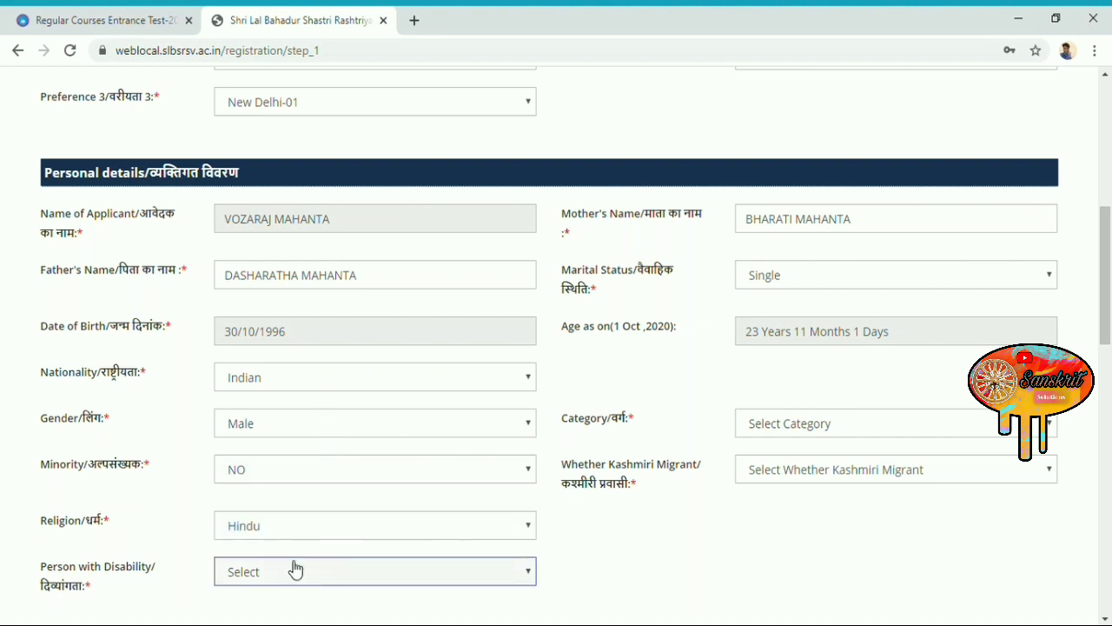
click(760, 441)
click(774, 469)
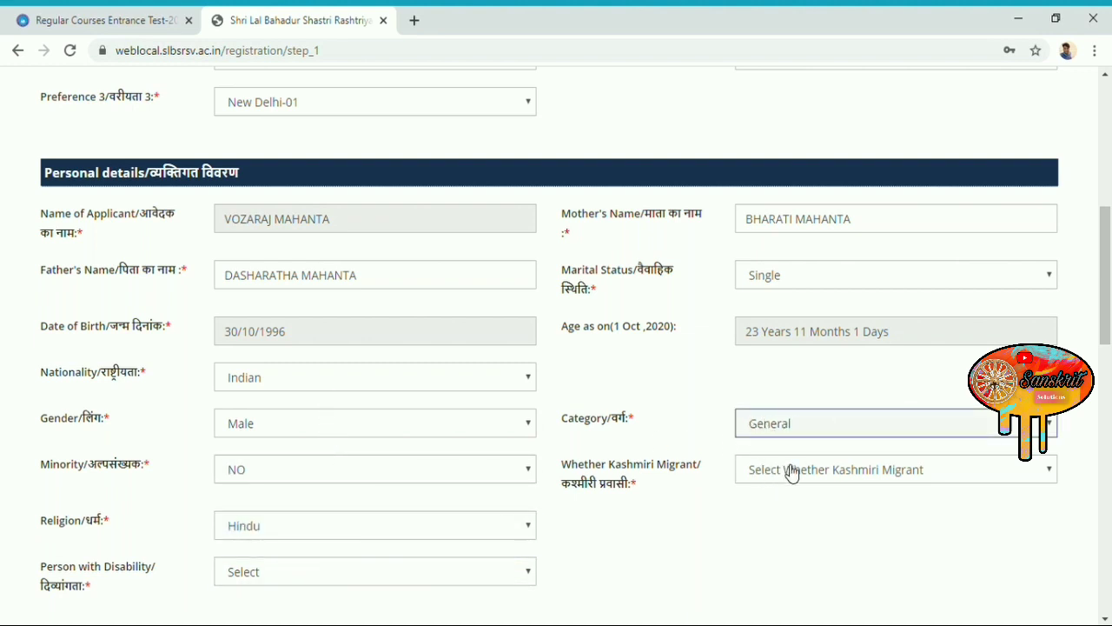
click(787, 473)
click(774, 527)
scroll(548, 397, down, 4)
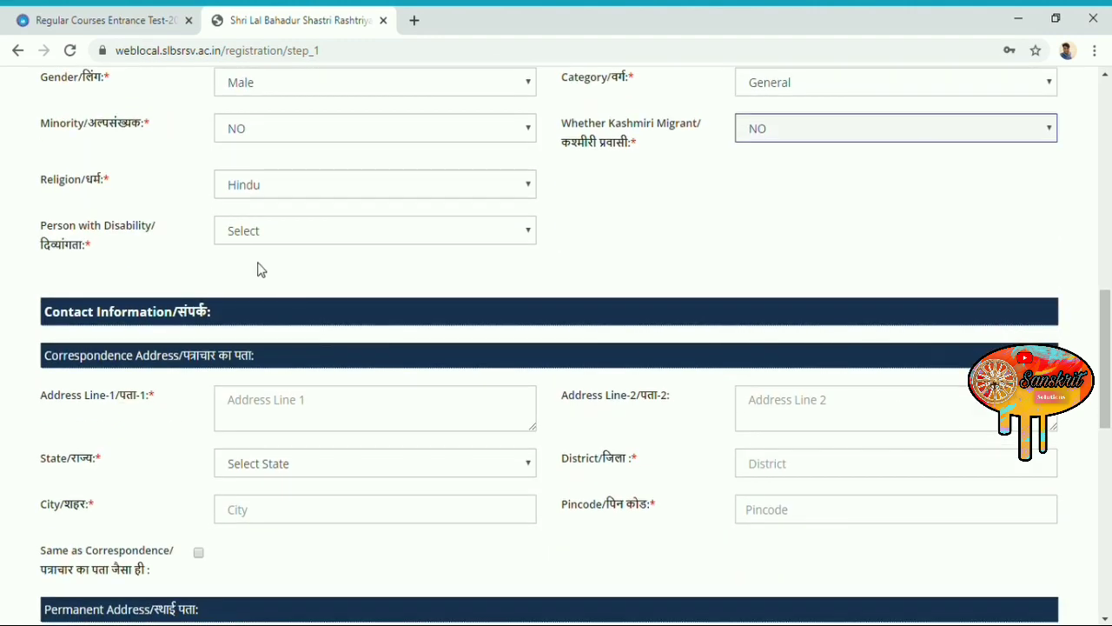
Set Person with Disability to NO.
click(240, 231)
click(279, 292)
scroll(35, 274, down, 1)
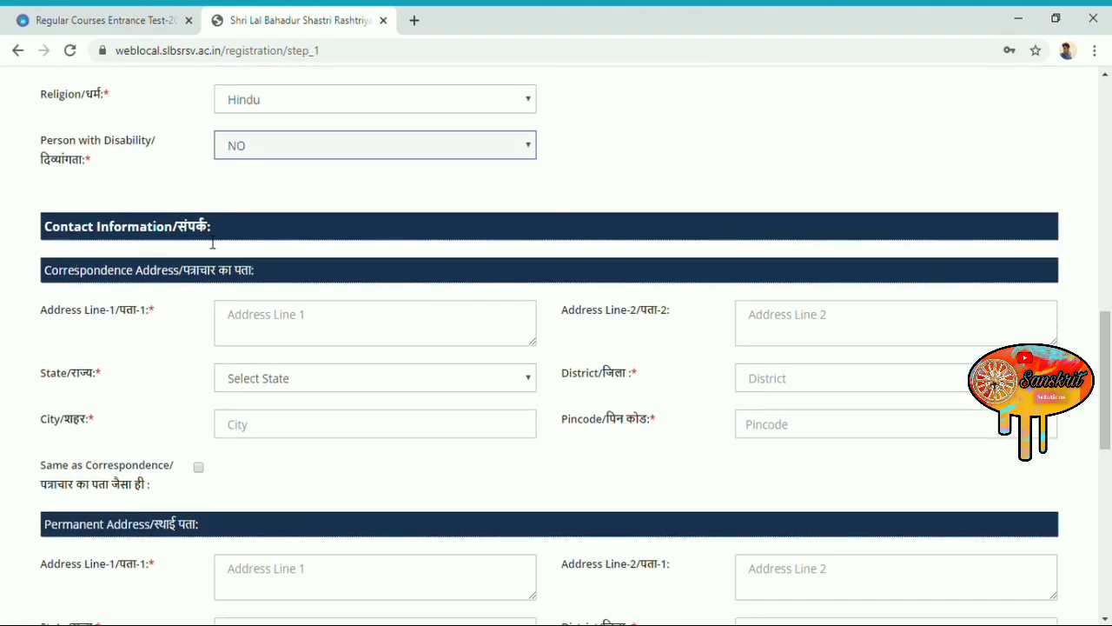
Autofill the correspondence address and tick Same as Correspondence for the permanent address.
click(245, 324)
click(249, 365)
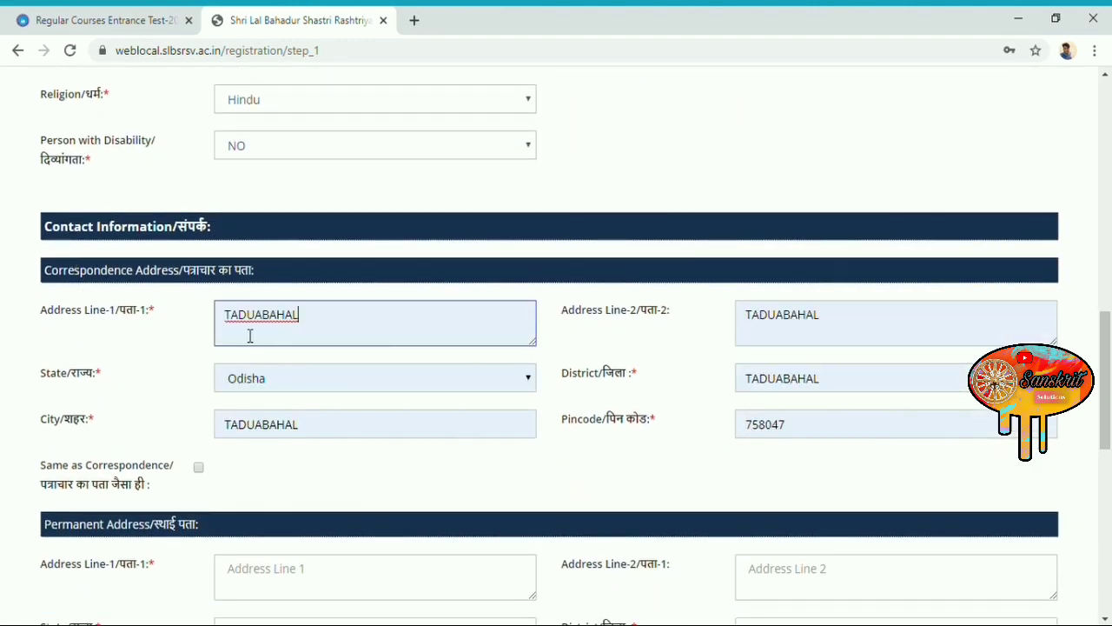
scroll(735, 372, down, 2)
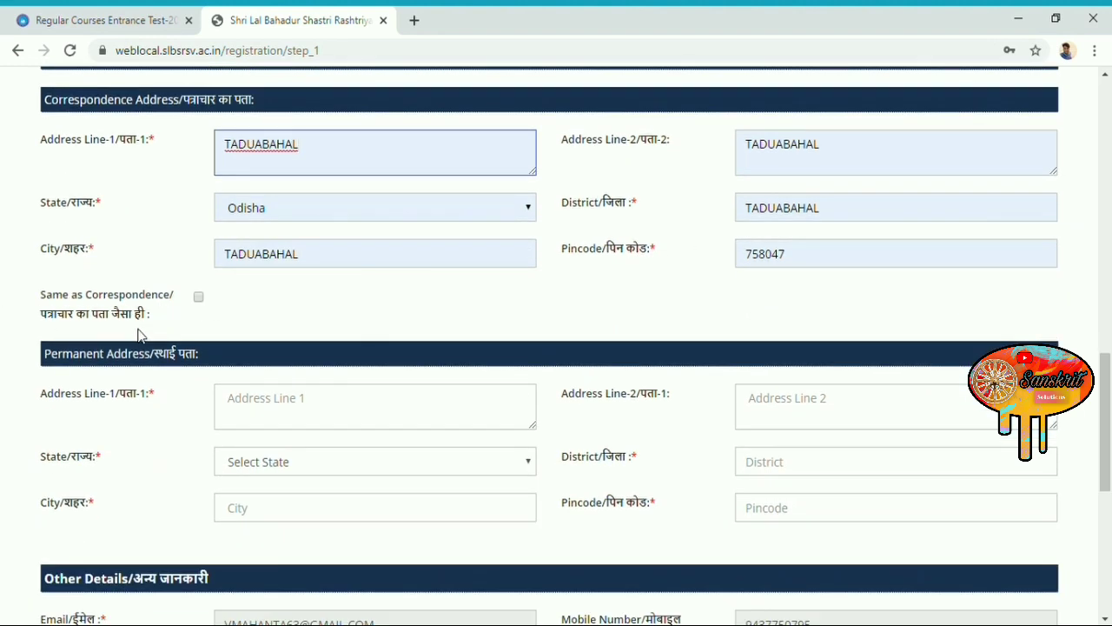
click(198, 297)
scroll(385, 454, down, 1)
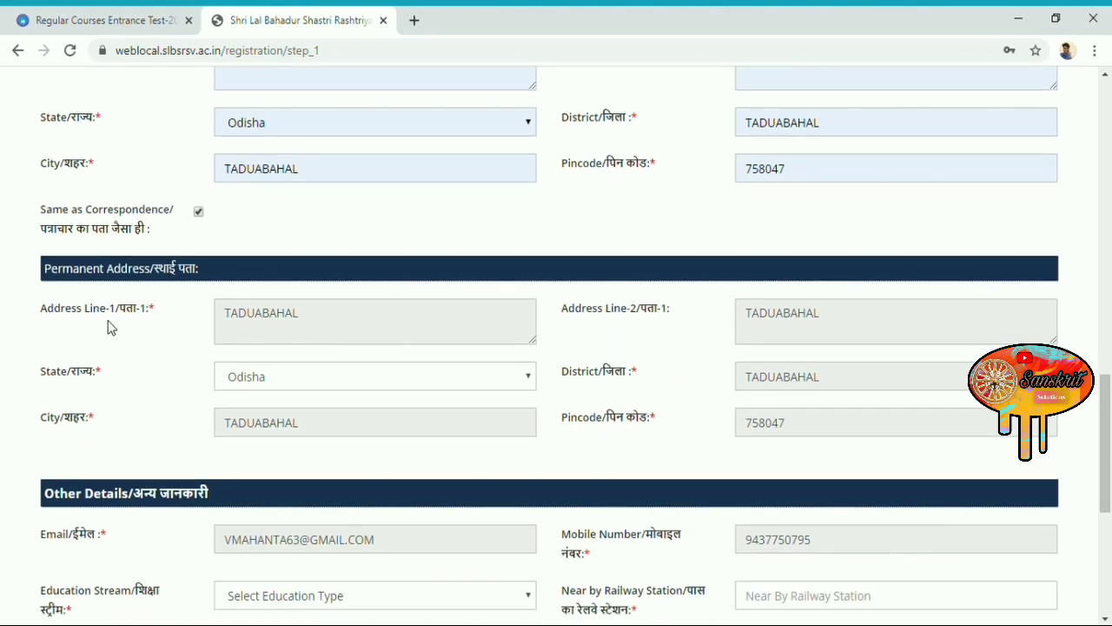
scroll(251, 391, down, 4)
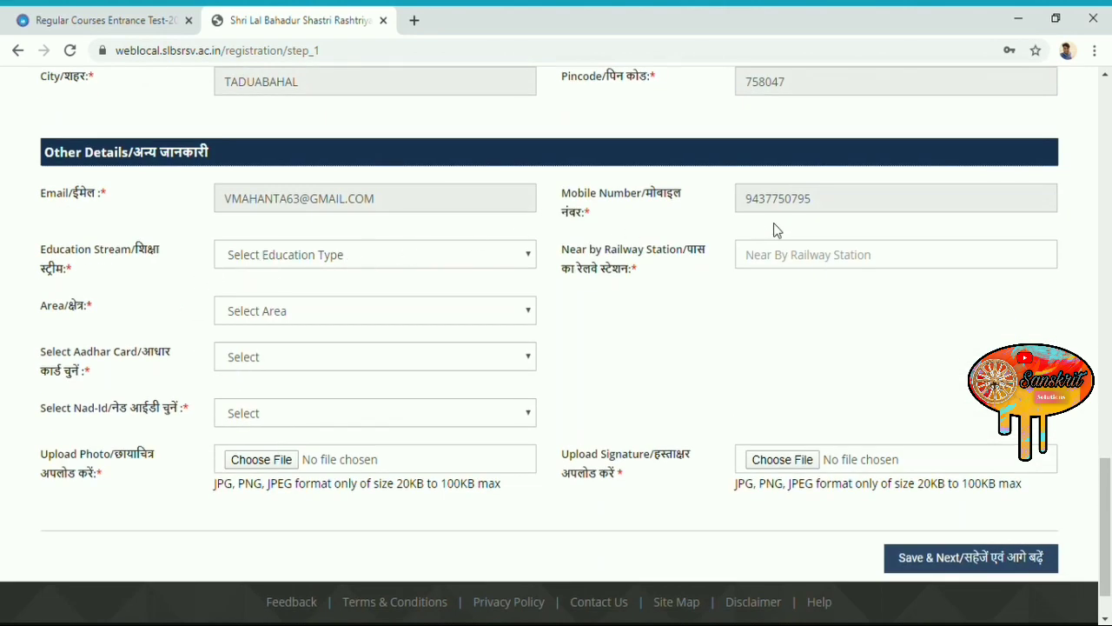
Set education stream Traditional, area Rural, and Aadhar Card Yes.
click(286, 273)
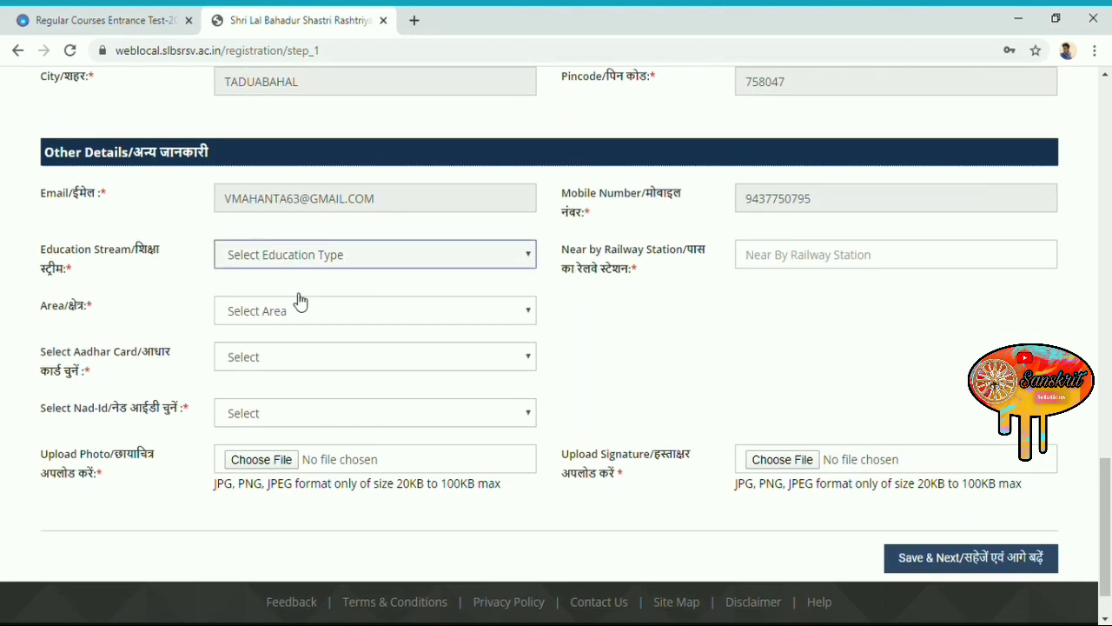
click(300, 300)
click(265, 319)
click(281, 369)
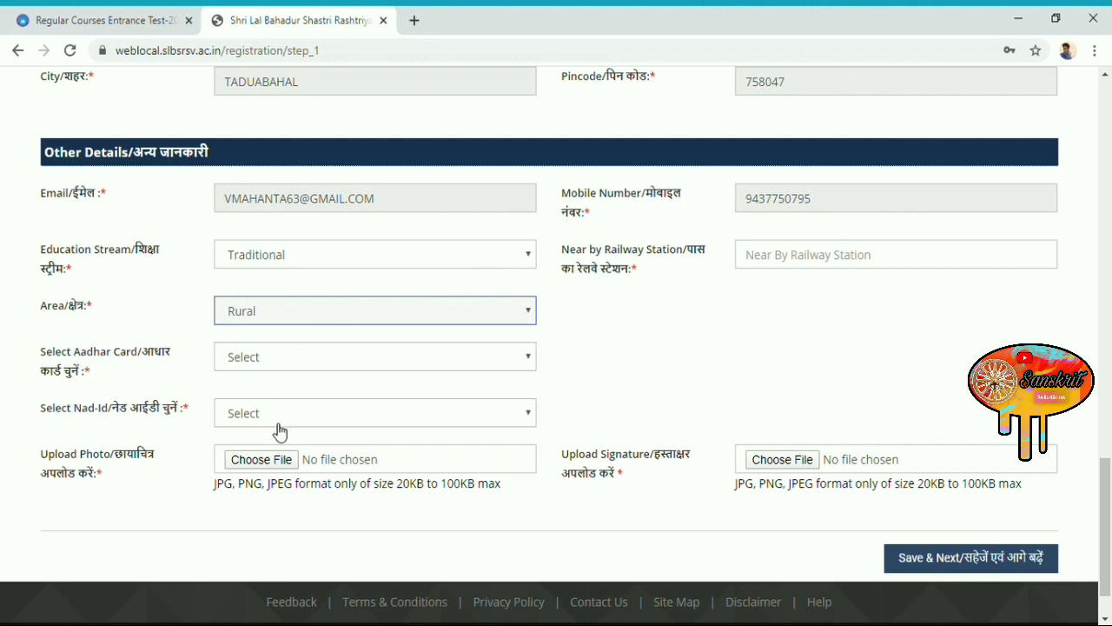
click(252, 361)
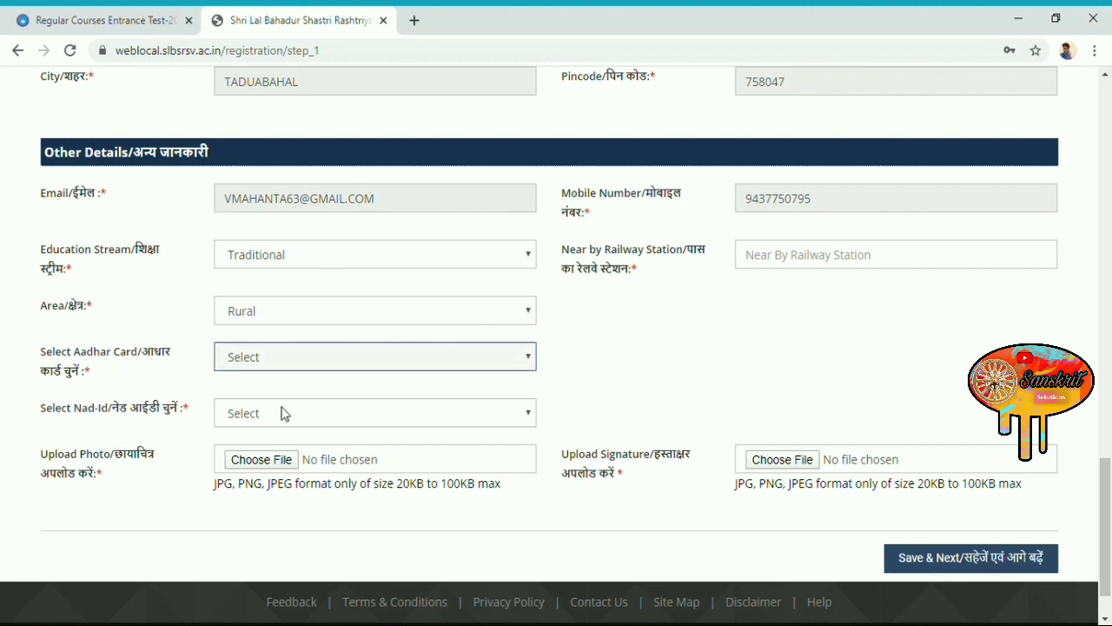
click(275, 397)
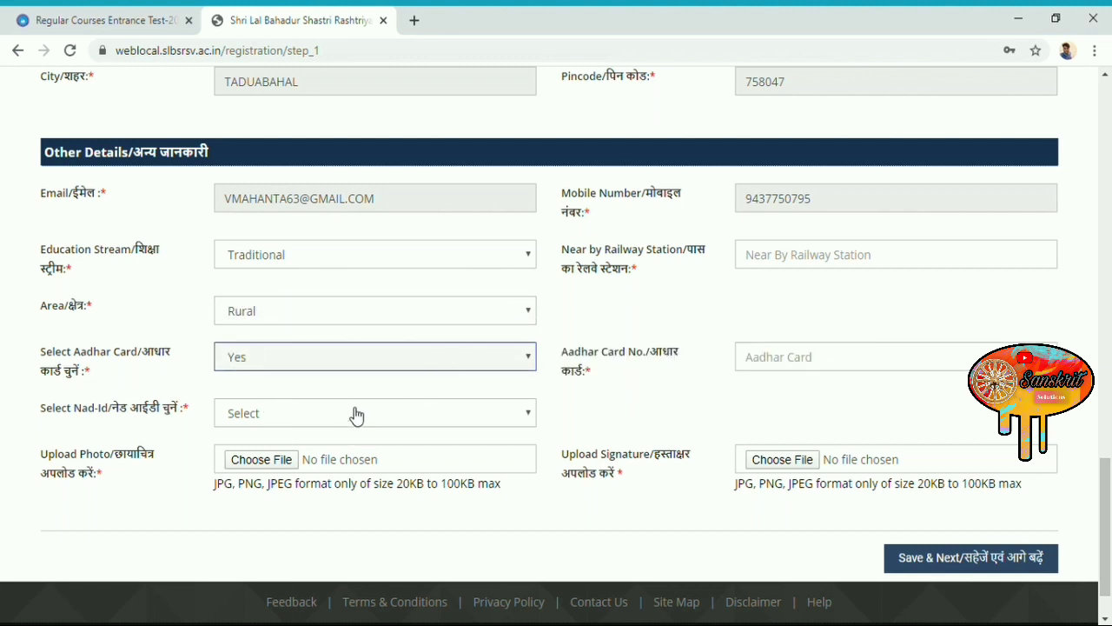
Enter the Aadhar number, railway station KEONJHAR, and answer No for NAD ID.
click(792, 375)
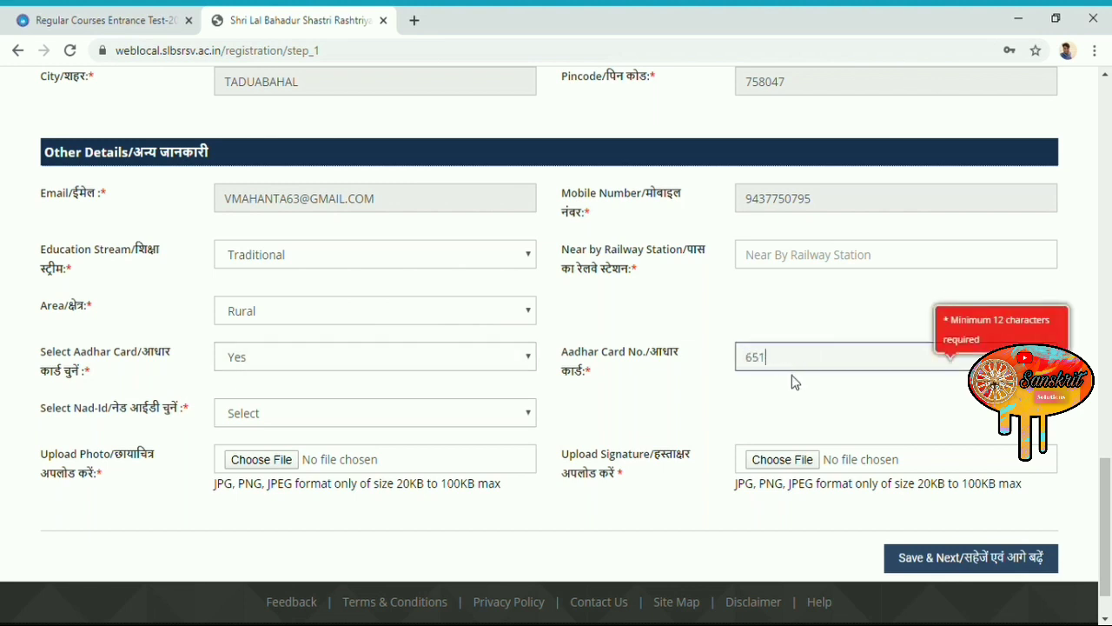
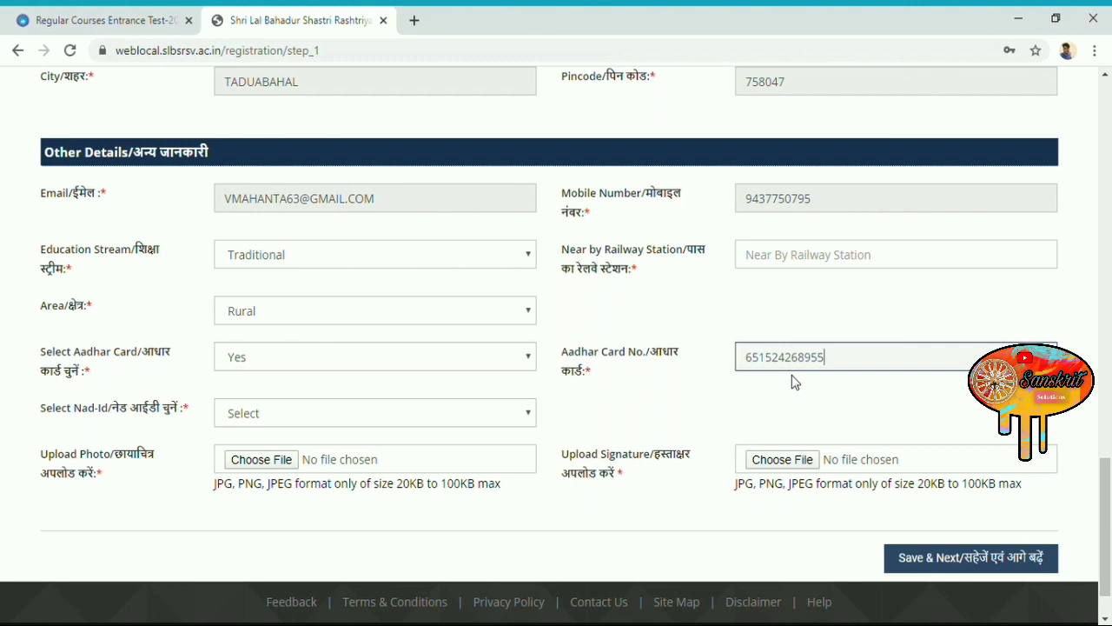
click(817, 261)
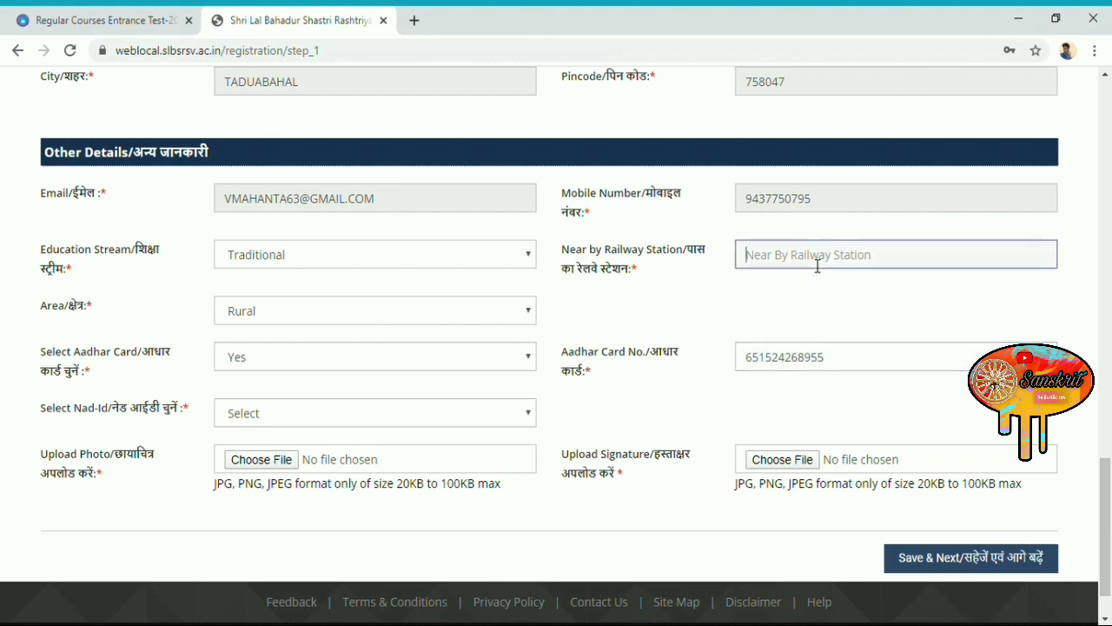
text(KEONJH)
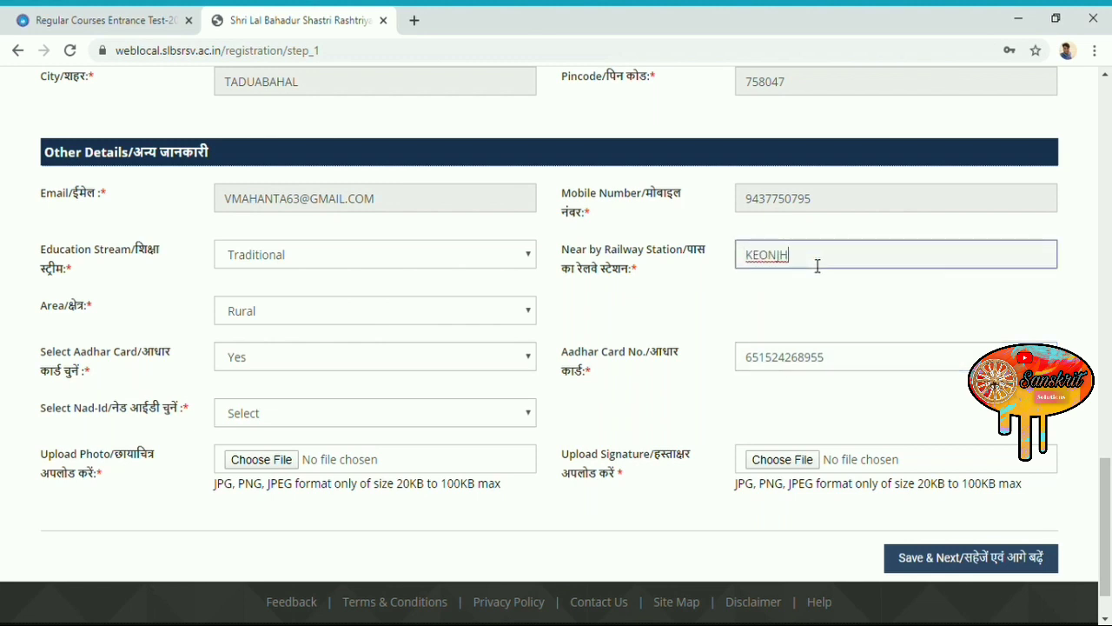
text(AT)
key(BackSpace)
text(R)
click(325, 417)
click(331, 460)
scroll(728, 399, down, 1)
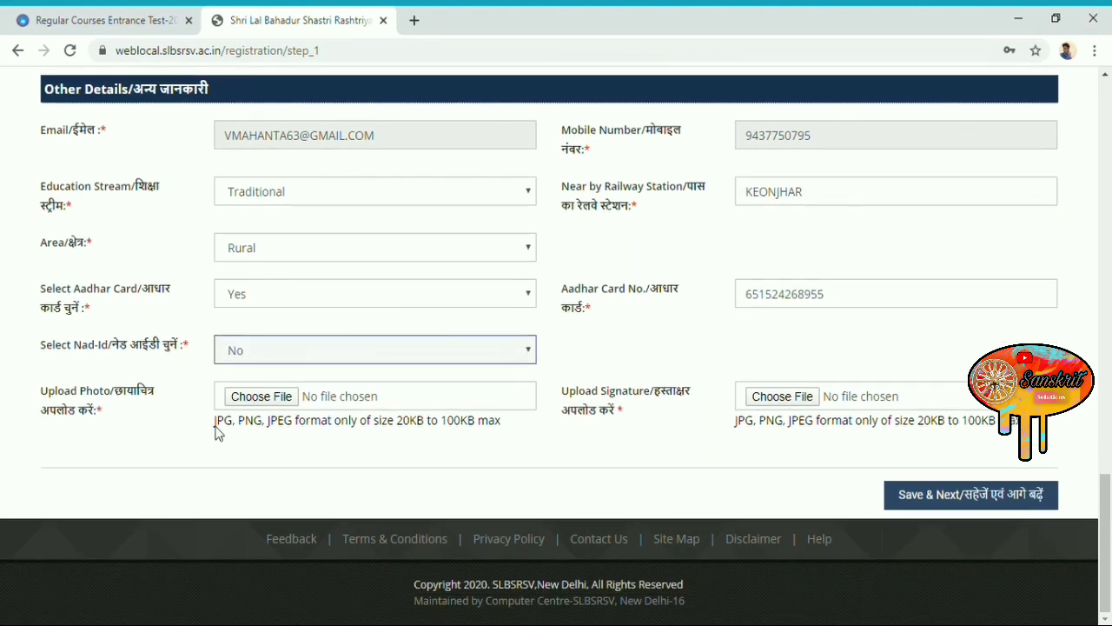
click(250, 401)
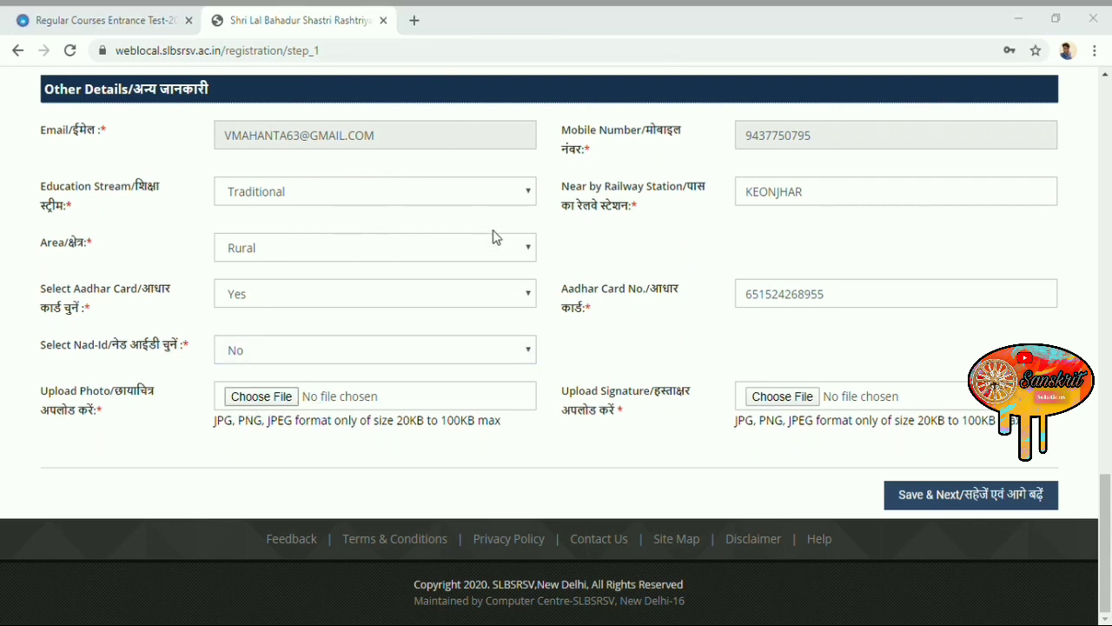
Attach gfgfggfg.jpeg as the applicant photo and dhgghjm.jpeg as the signature image.
click(414, 399)
scroll(639, 296, down, 2)
click(792, 231)
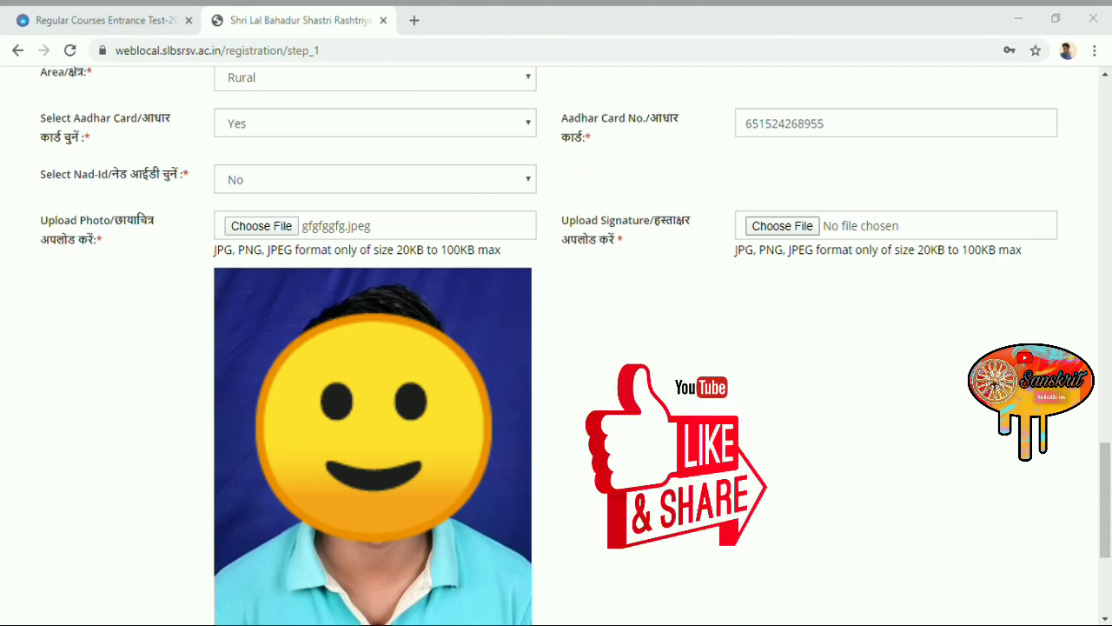
click(414, 399)
Check the uploaded previews on the Step 1 form and submit it with Save & Next.
scroll(905, 366, down, 3)
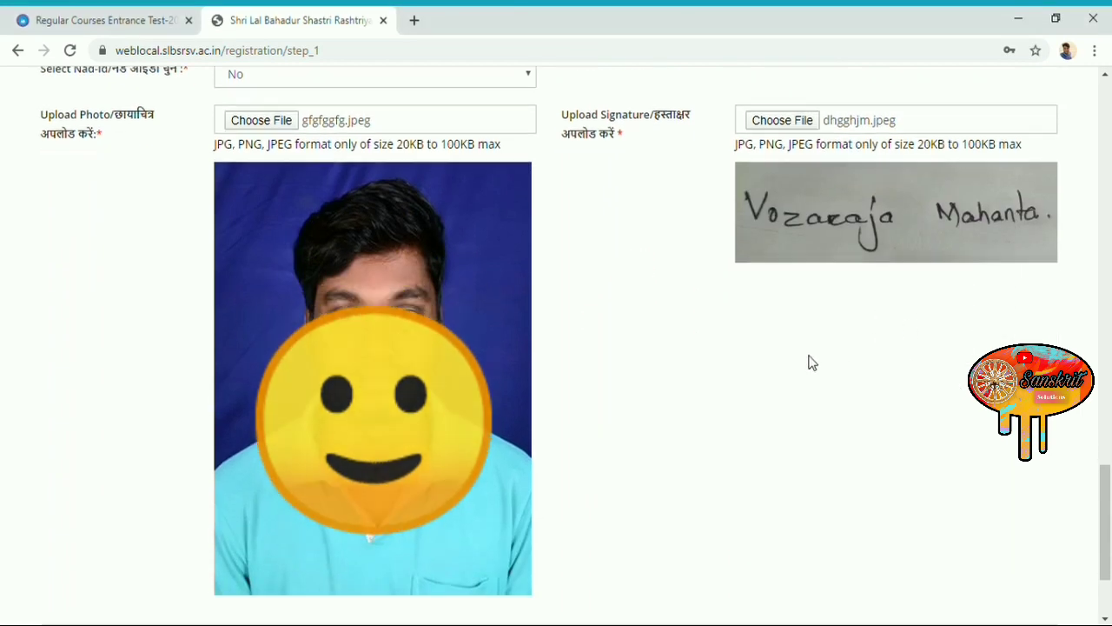
scroll(784, 355, up, 4)
scroll(749, 346, up, 10)
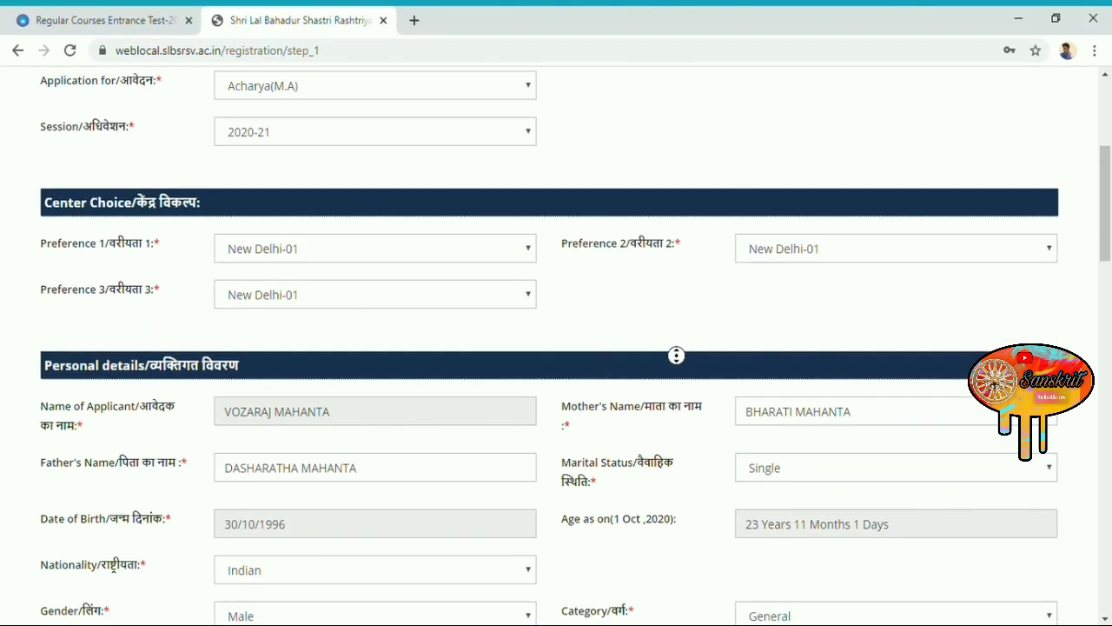
scroll(337, 358, down, 1)
scroll(337, 358, up, 1)
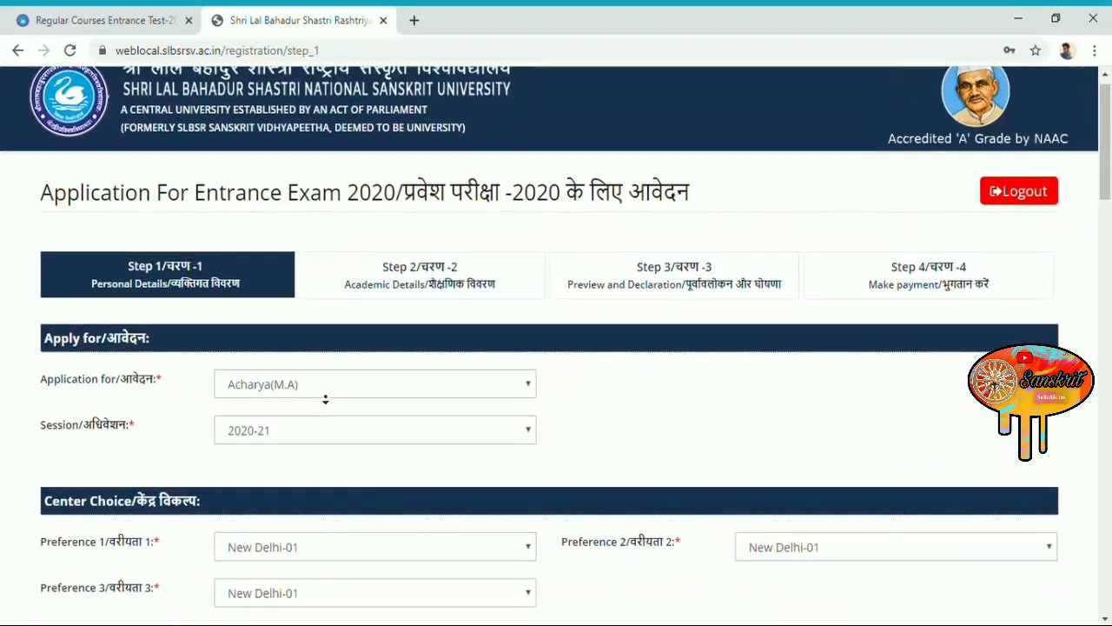
scroll(334, 382, down, 3)
scroll(332, 405, down, 8)
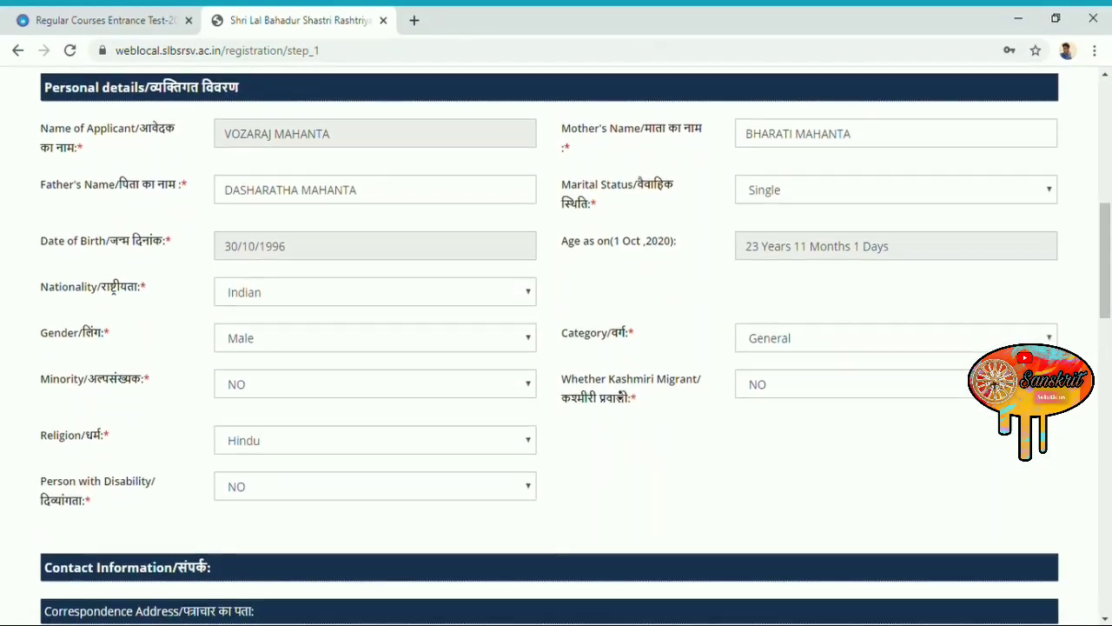
scroll(973, 504, down, 10)
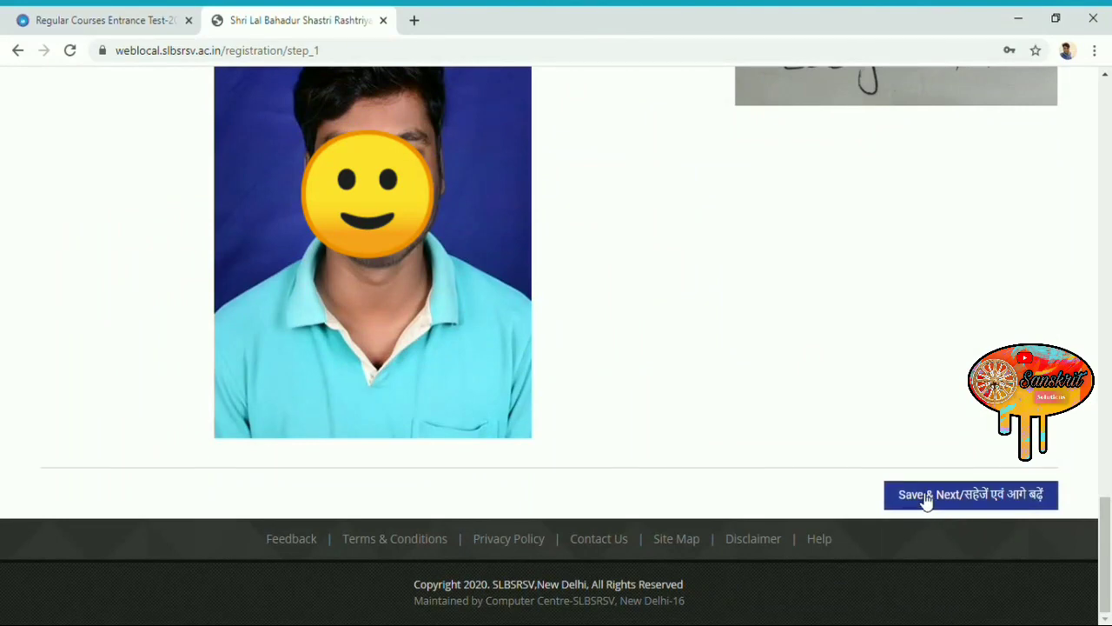
click(927, 498)
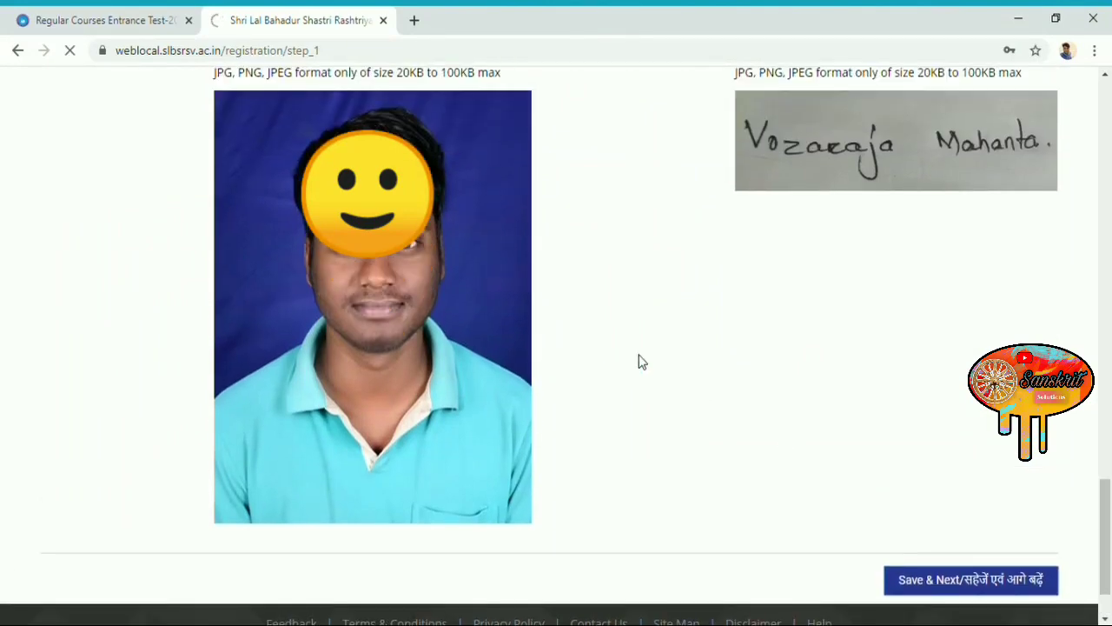
Scroll through the saved Step 1 form while the Step 2 Academic Details page loads.
scroll(639, 360, up, 6)
scroll(641, 358, up, 8)
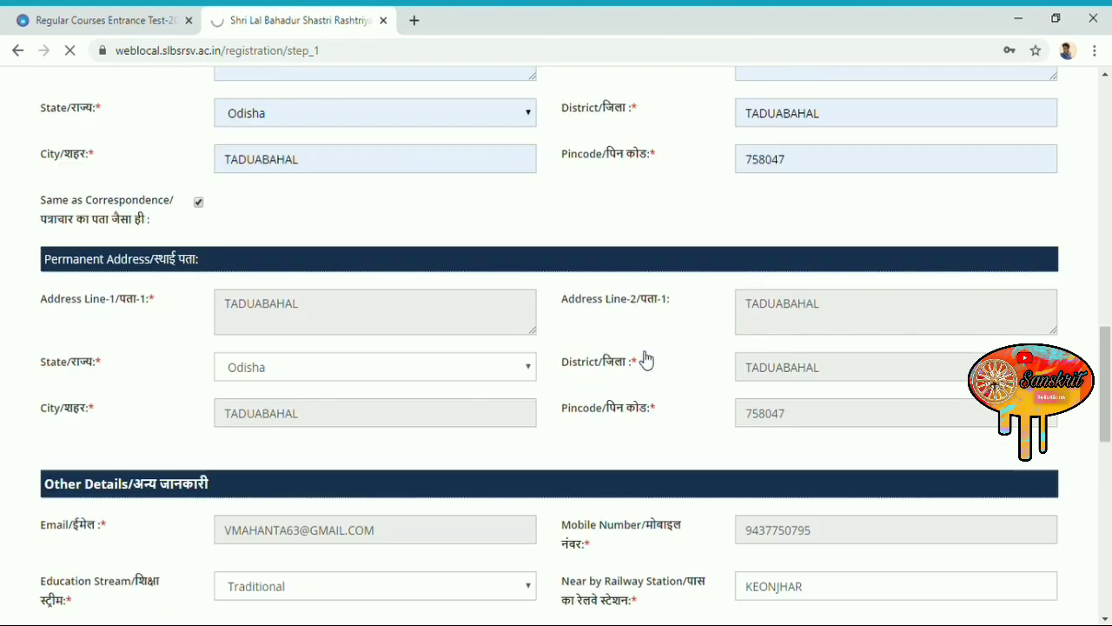
scroll(639, 358, up, 9)
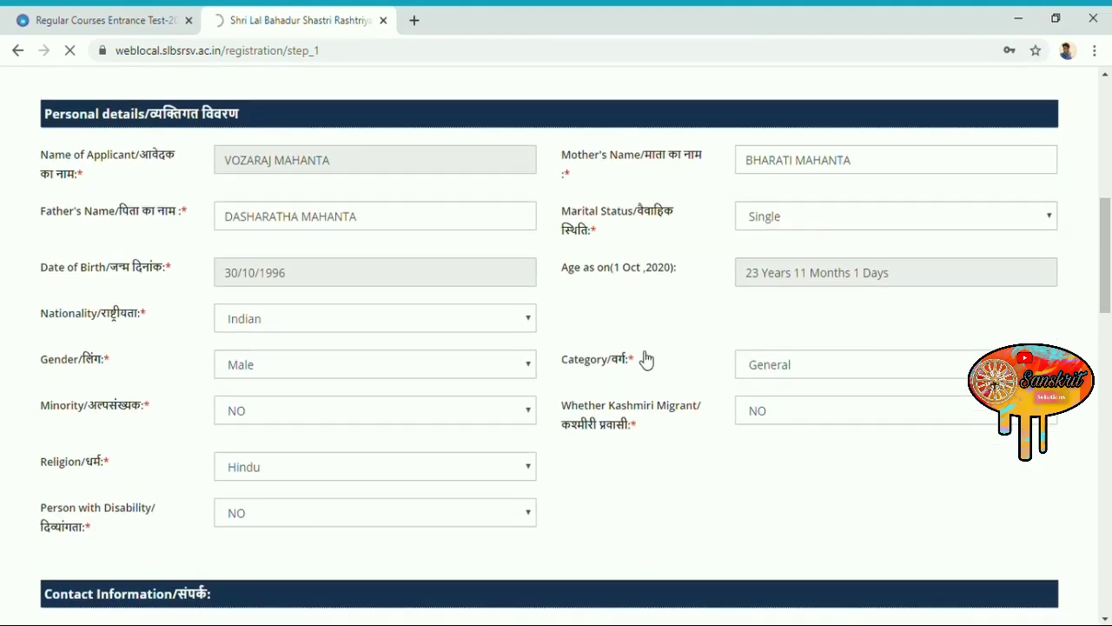
scroll(500, 463, down, 2)
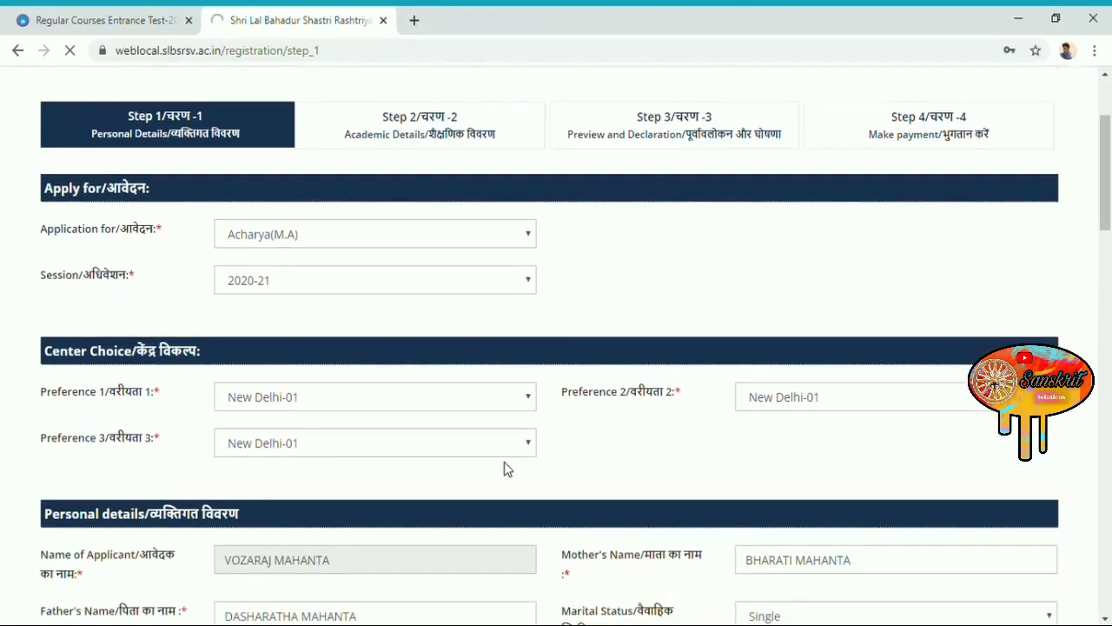
scroll(603, 487, down, 4)
scroll(601, 482, down, 4)
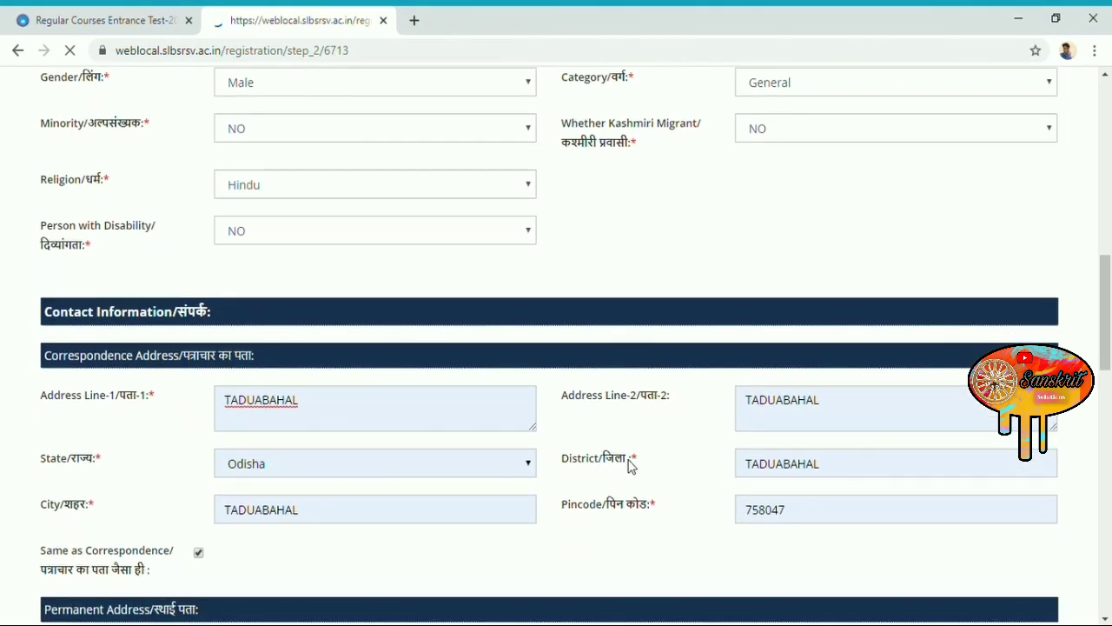
scroll(631, 467, down, 2)
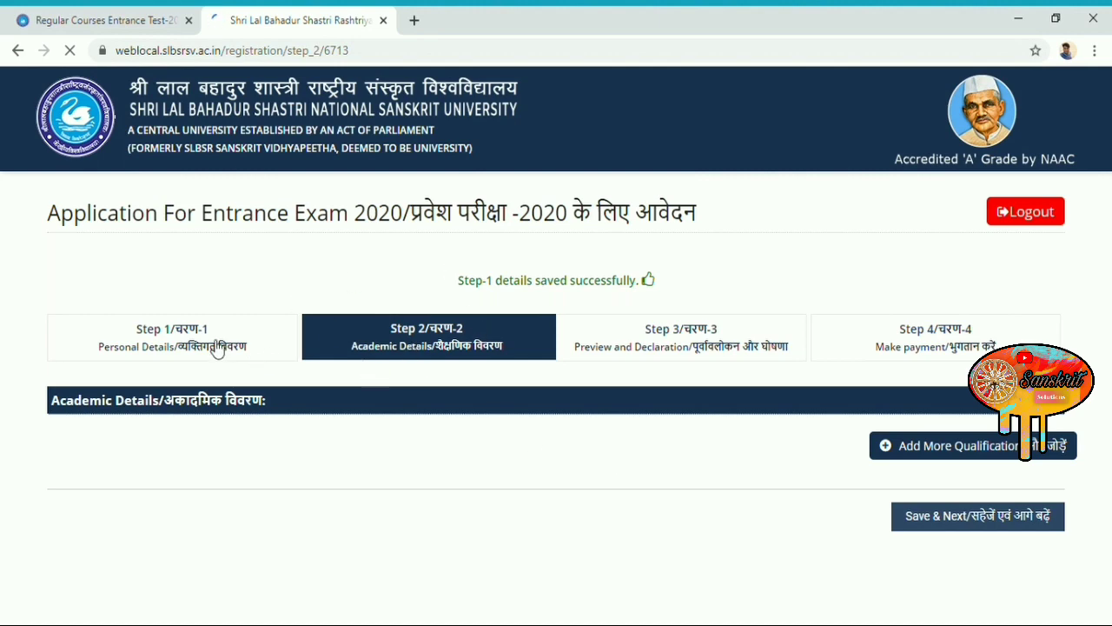
Set the first qualification's education type to Modern and choose its 10th class level.
scroll(531, 333, down, 1)
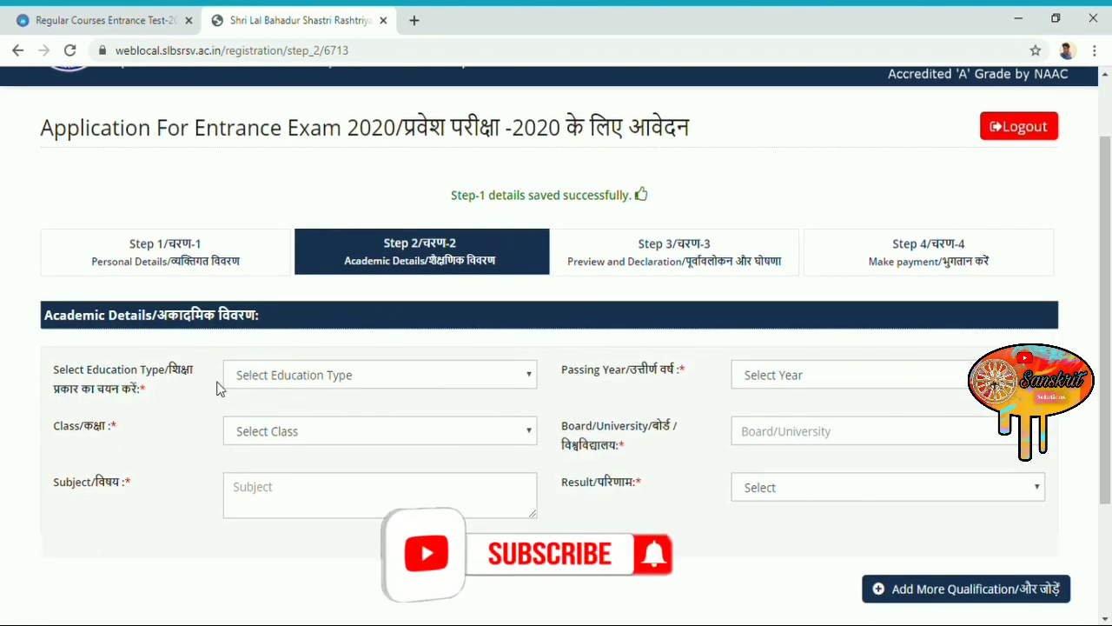
click(345, 382)
click(330, 422)
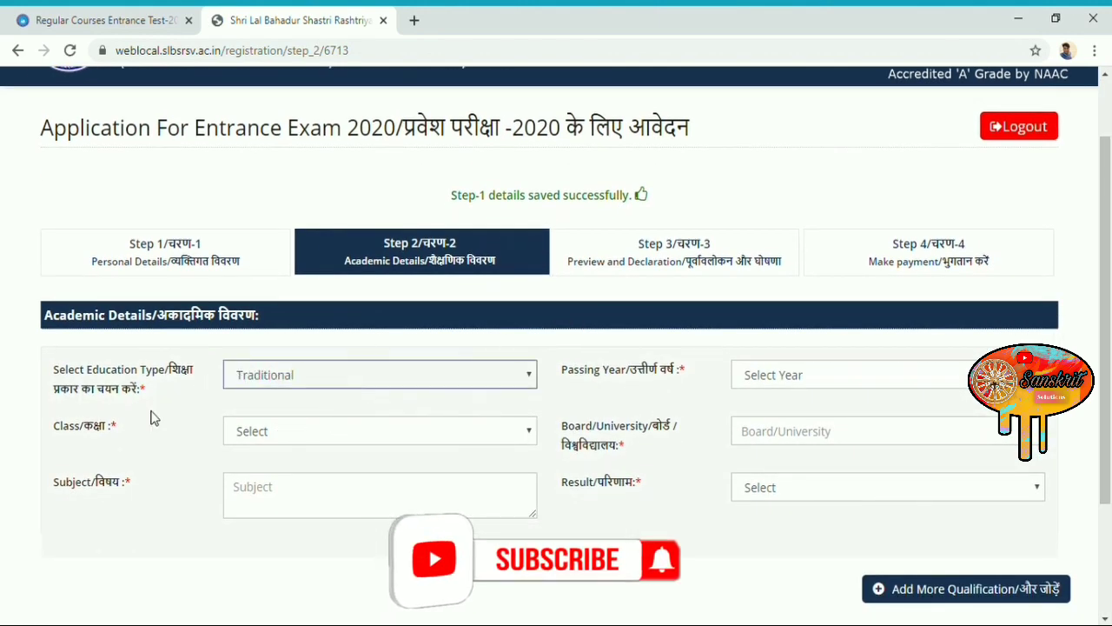
scroll(551, 391, down, 2)
click(357, 212)
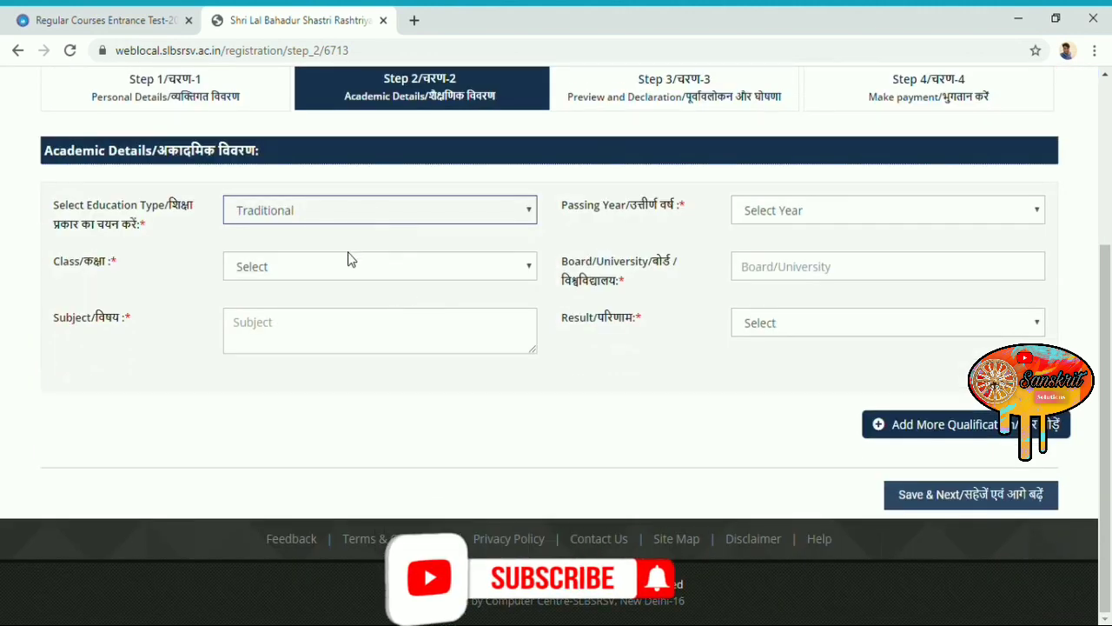
click(343, 277)
click(288, 276)
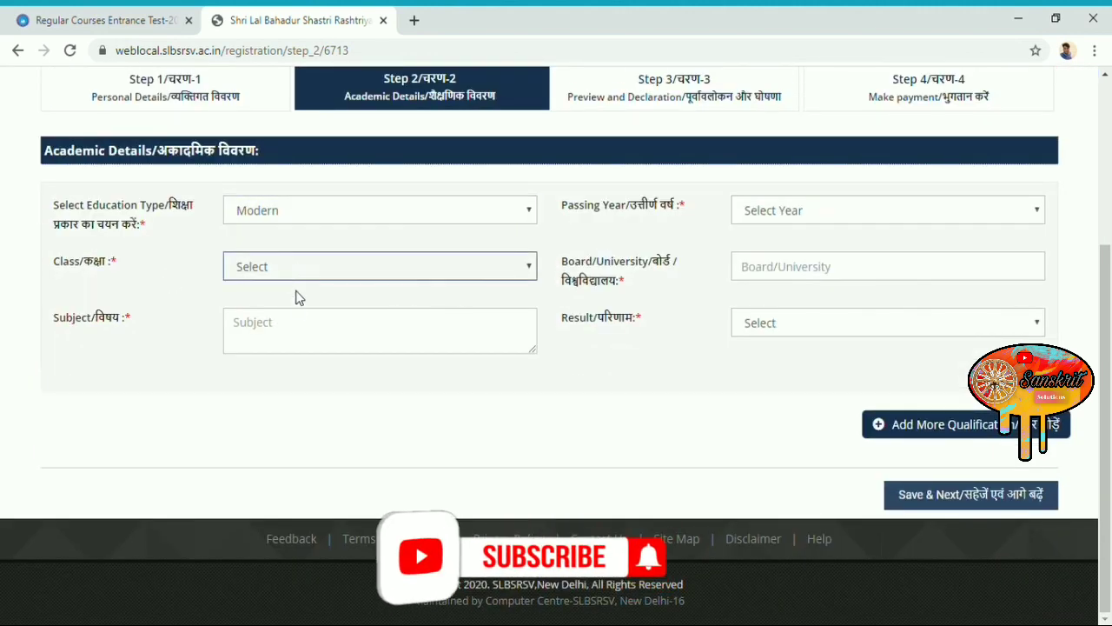
Enter subjects ENGLISH MATHEMATICS SCIENCE SANSKRIT, year 2011, board BOARD OF SECUNDARY EDUCATION ODISHA.
click(339, 324)
text(E)
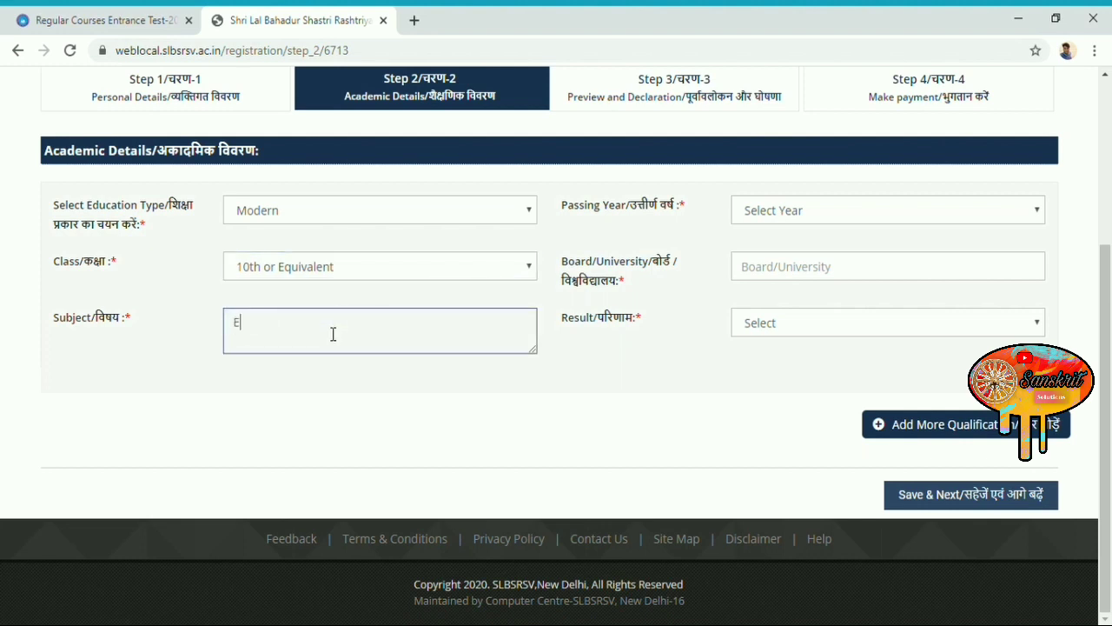
text(NGLISH MATHEMATICS SCIENCE SANS)
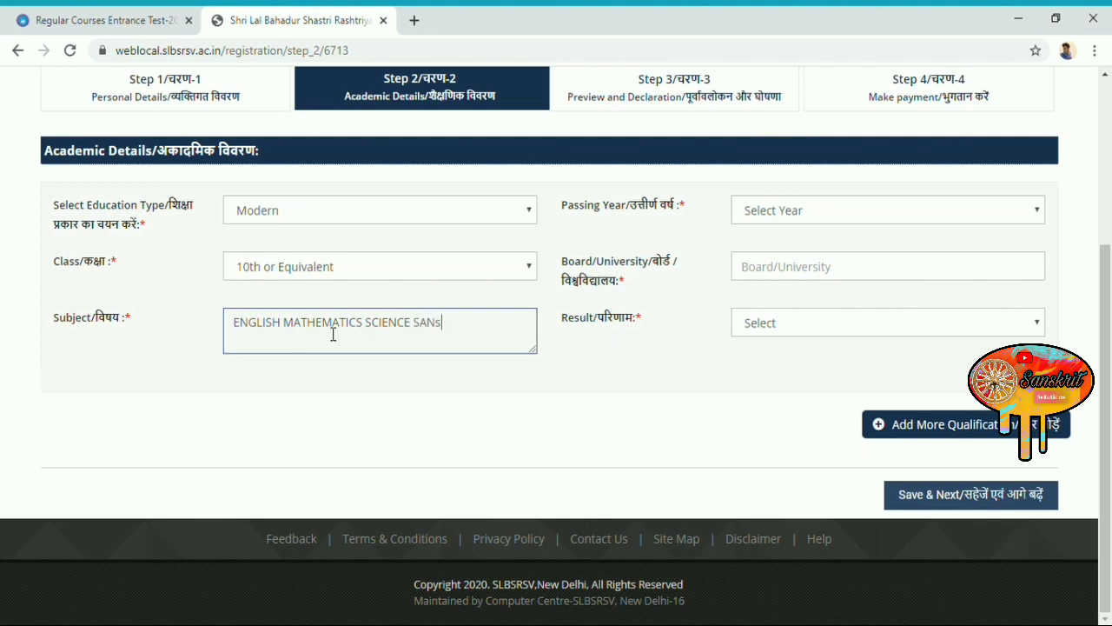
text(KRIT)
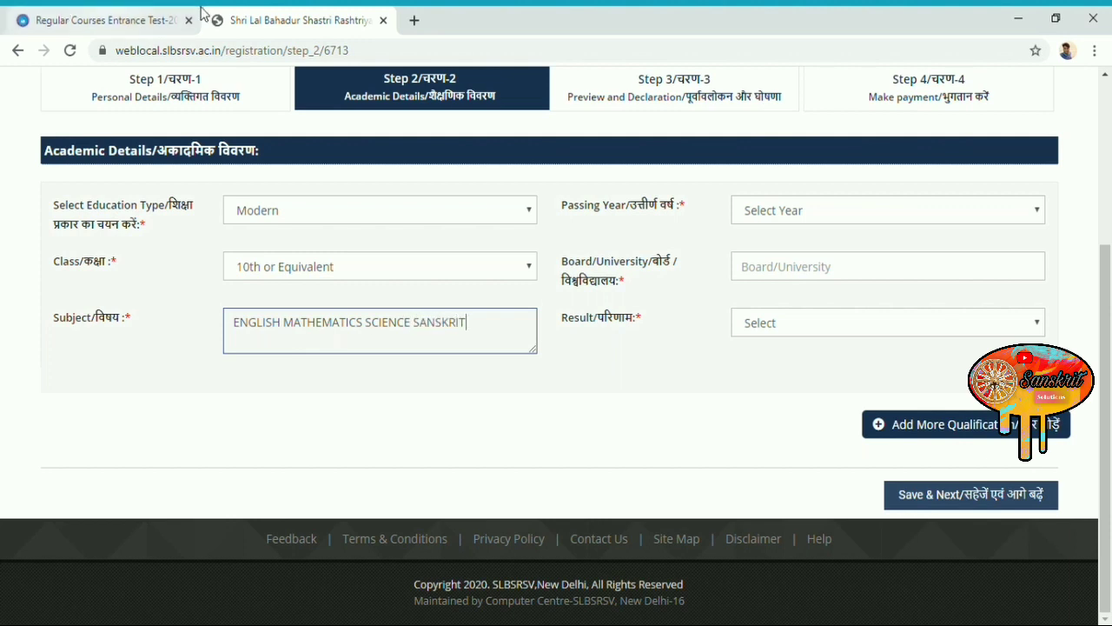
key(Tab)
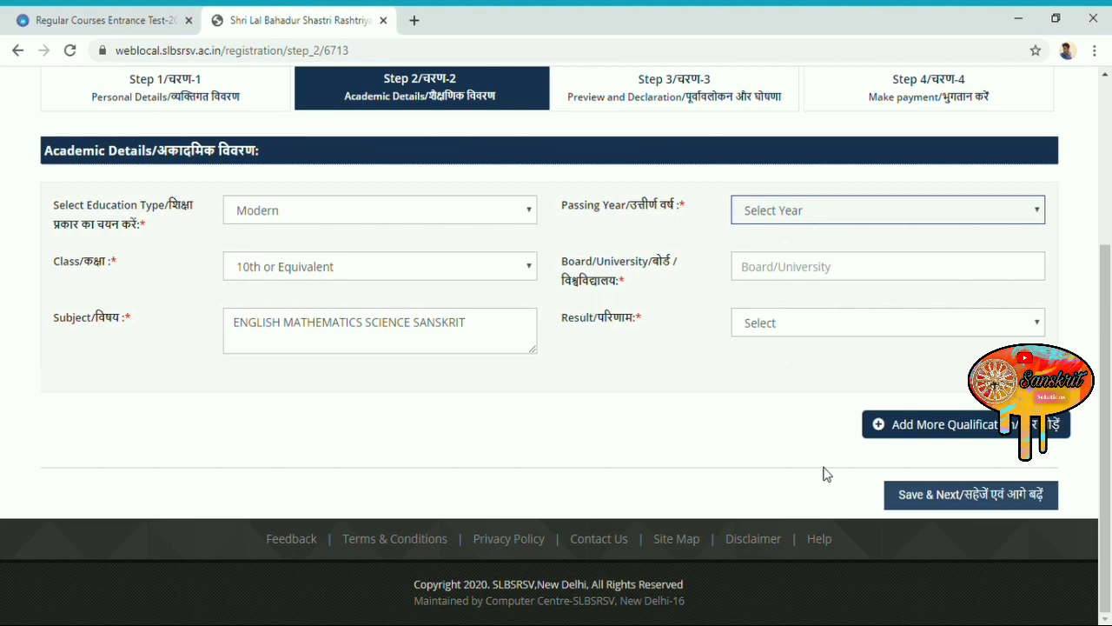
text(2011)
click(833, 280)
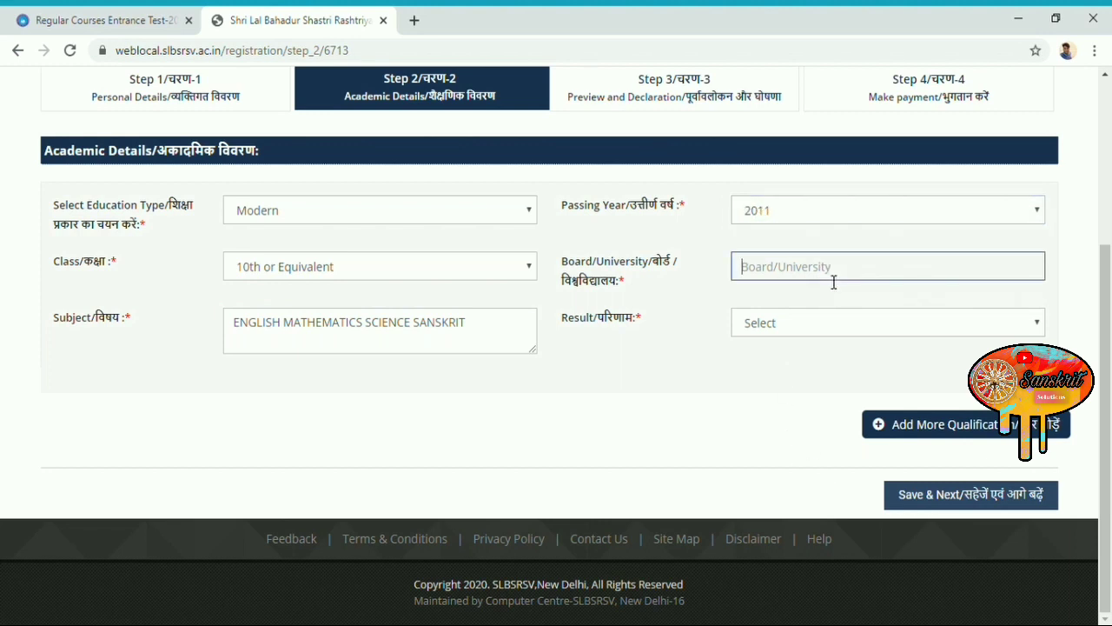
text(BOARD OF SECUNDARY Ed)
key(BackSpace)
text(DUCA)
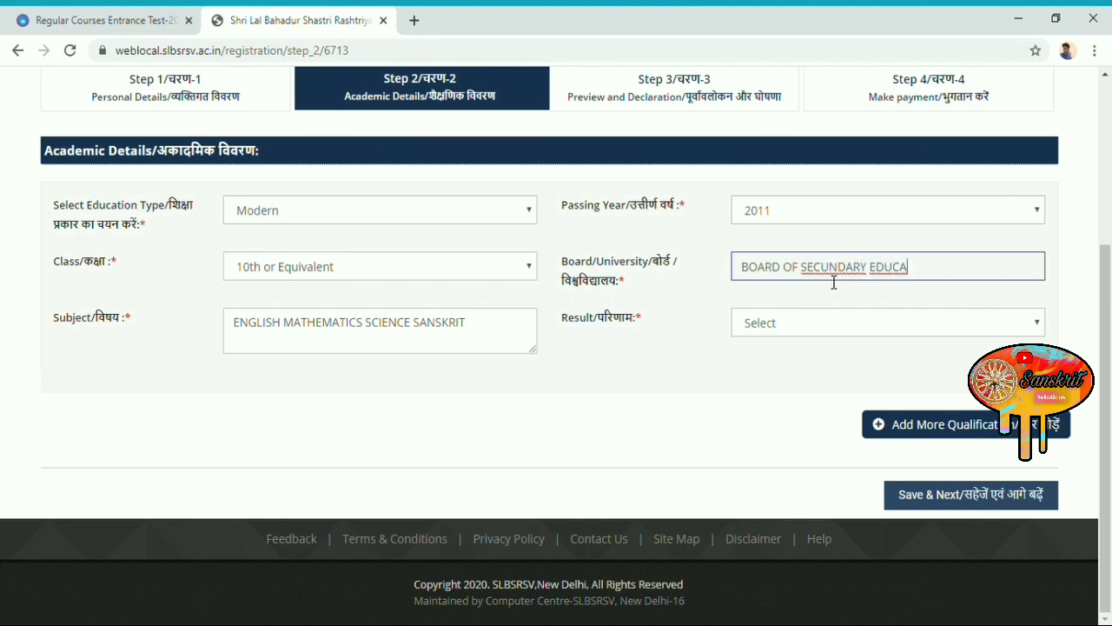
text(TION ODISHA)
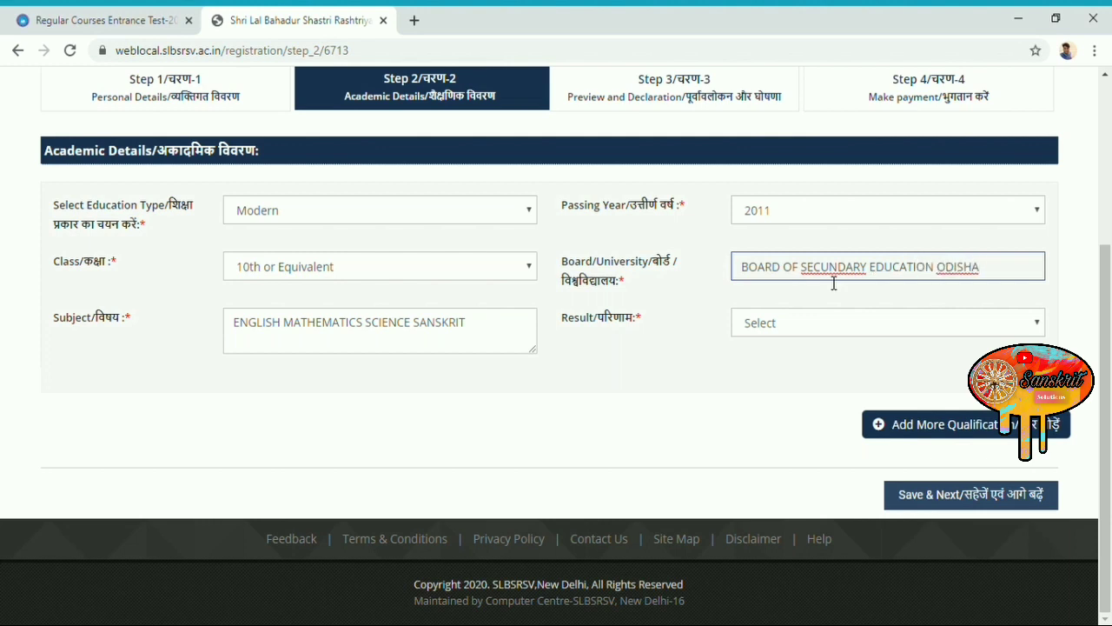
Mark it Passed with 62% and 372 marks, attach Fee-Receipt (2).pdf, and add another qualification.
click(832, 339)
click(817, 377)
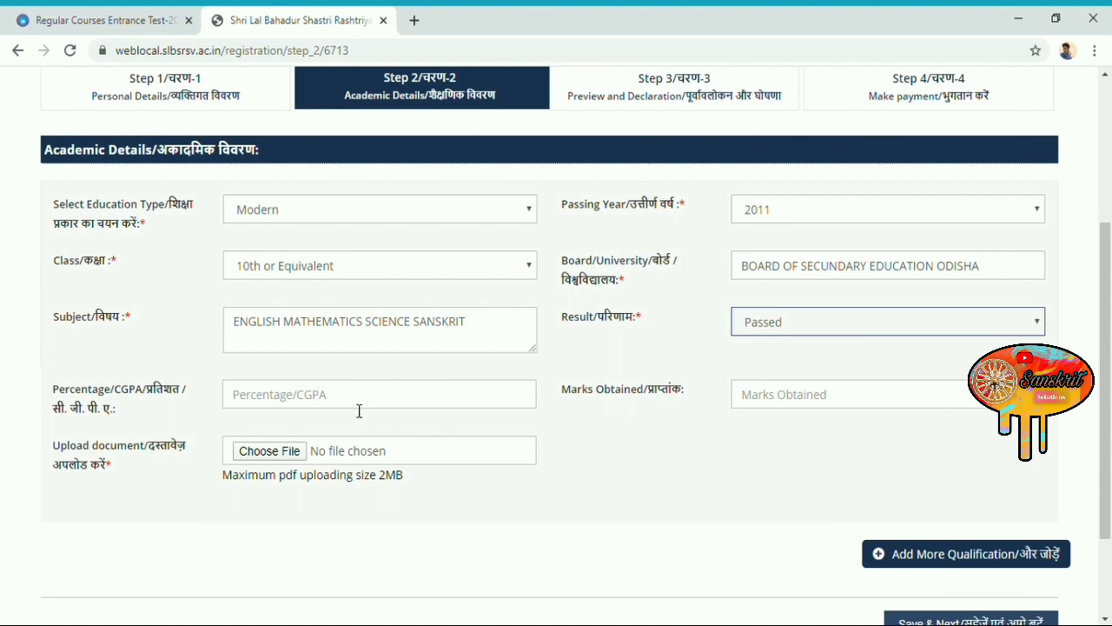
scroll(360, 407, down, 2)
click(253, 264)
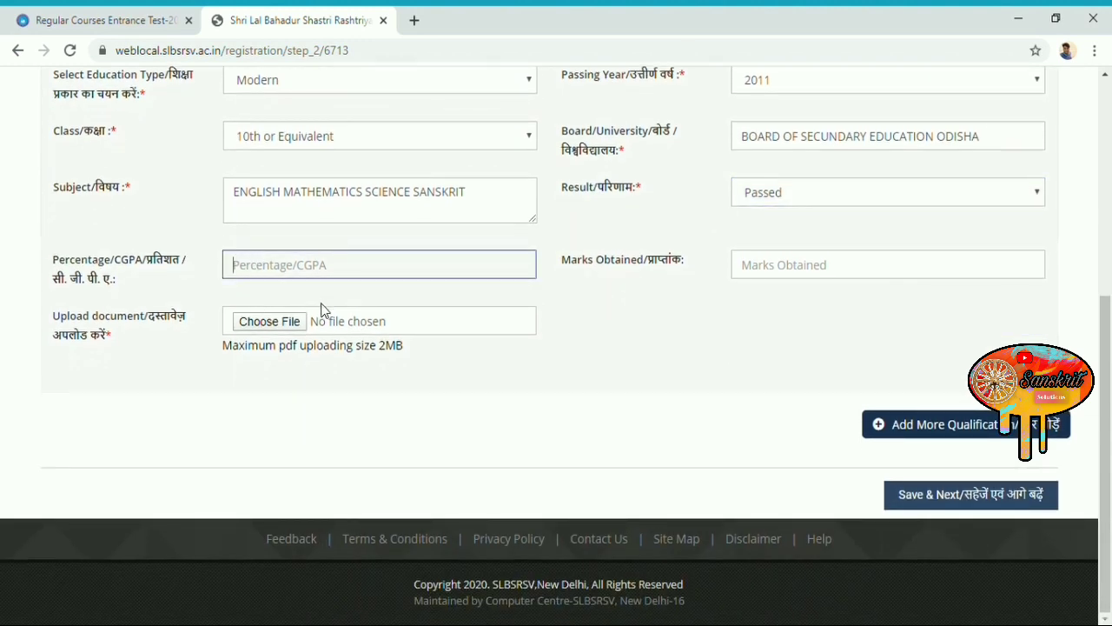
text(62)
click(782, 281)
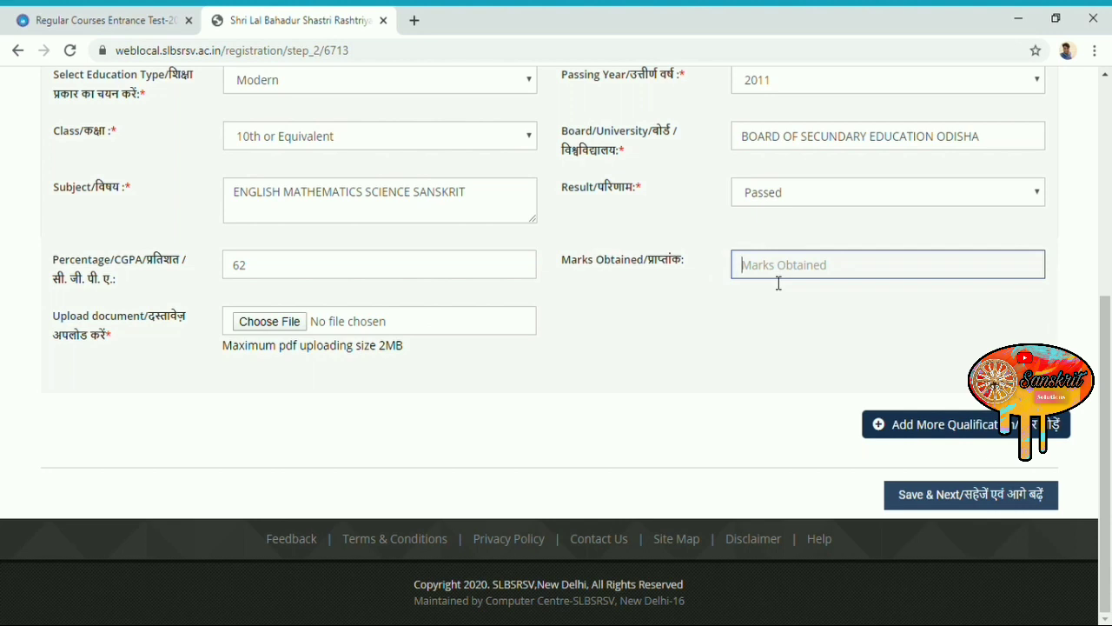
text(372)
click(290, 323)
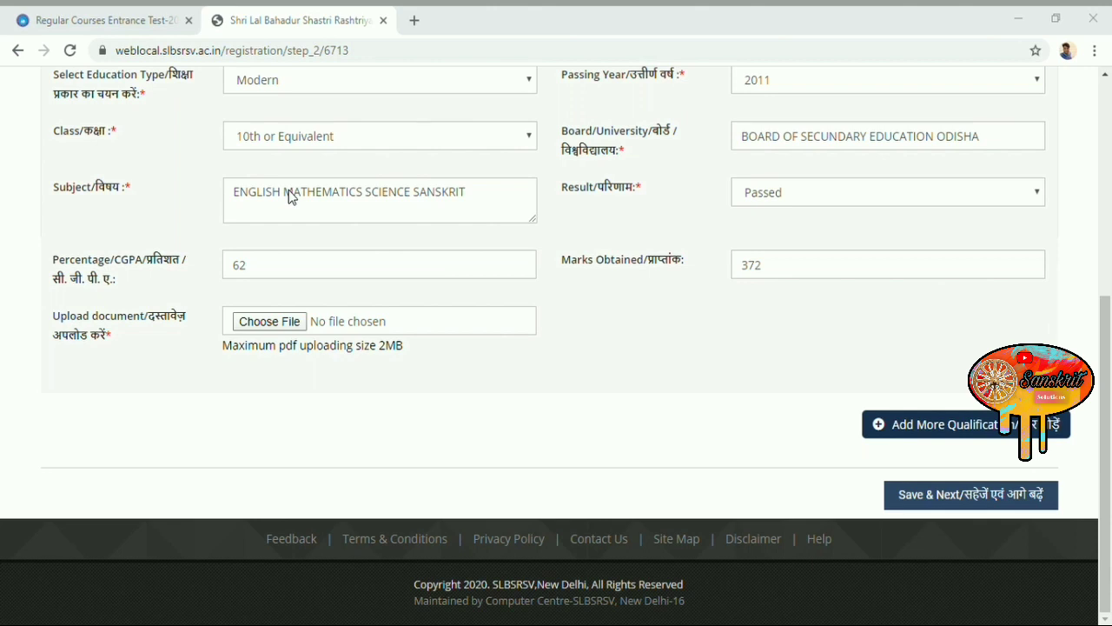
click(422, 398)
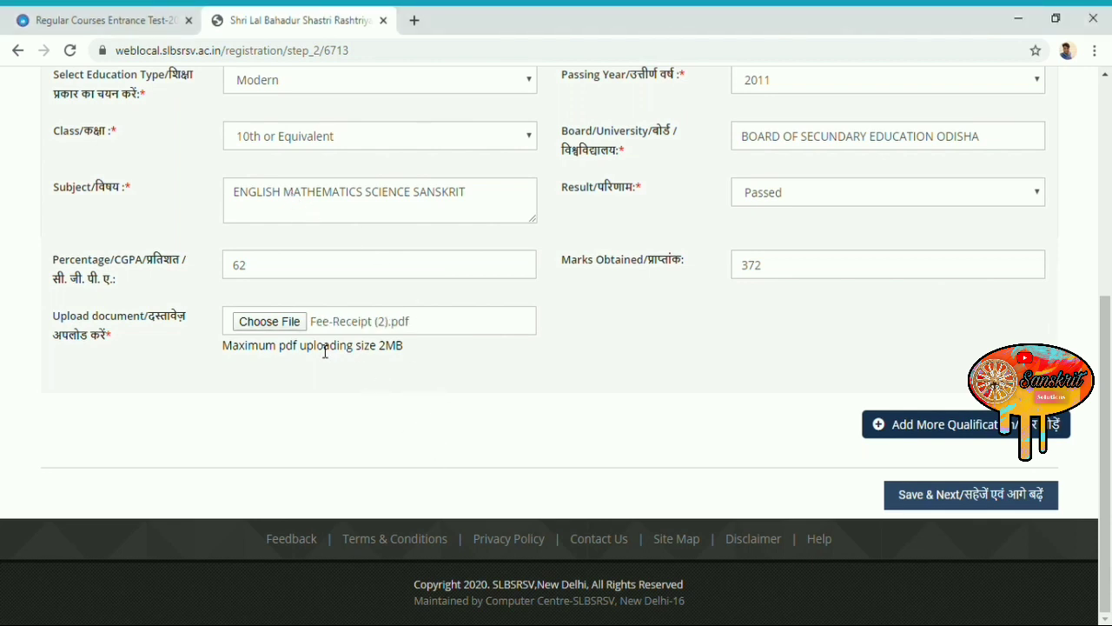
click(952, 434)
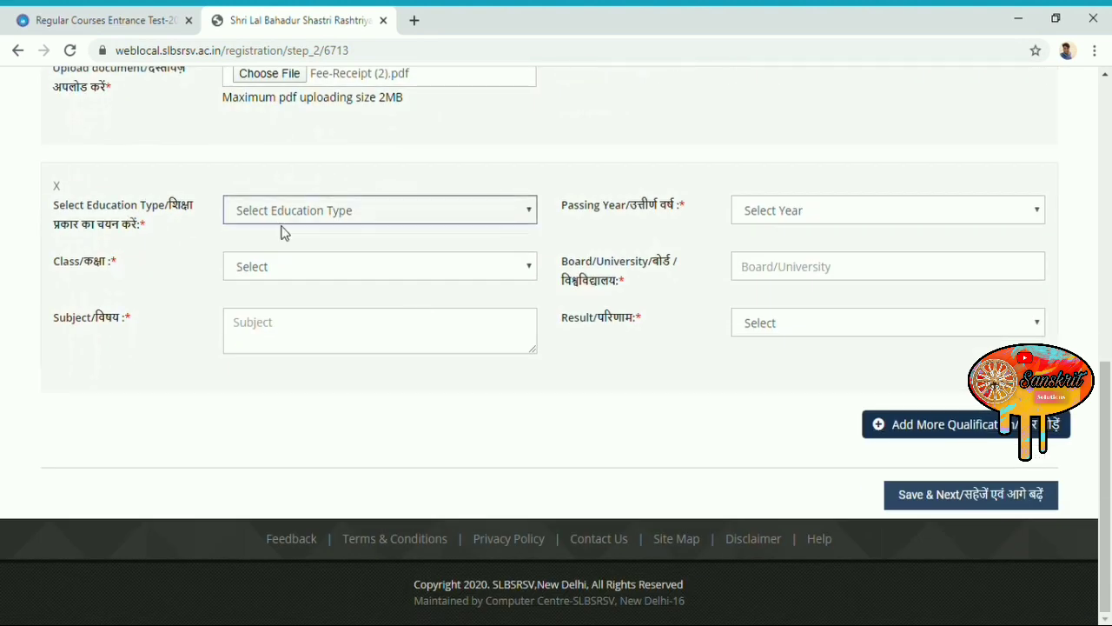
Set the new qualification to Traditional, Uttar Madhyama or Equivalent, passing year 2013.
click(289, 260)
click(313, 274)
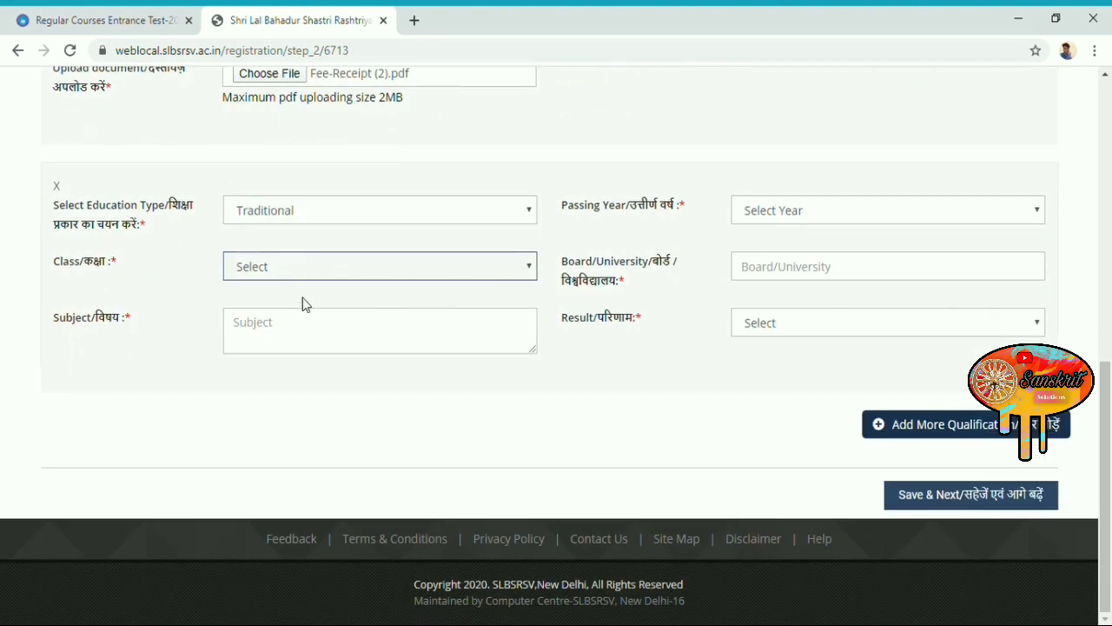
click(301, 305)
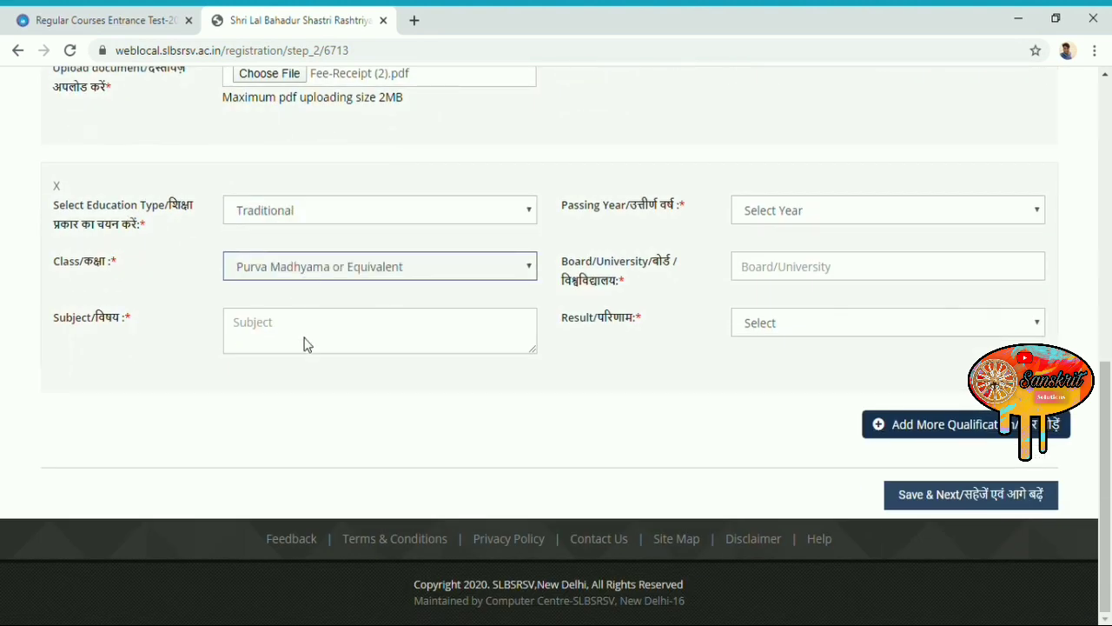
key(Down)
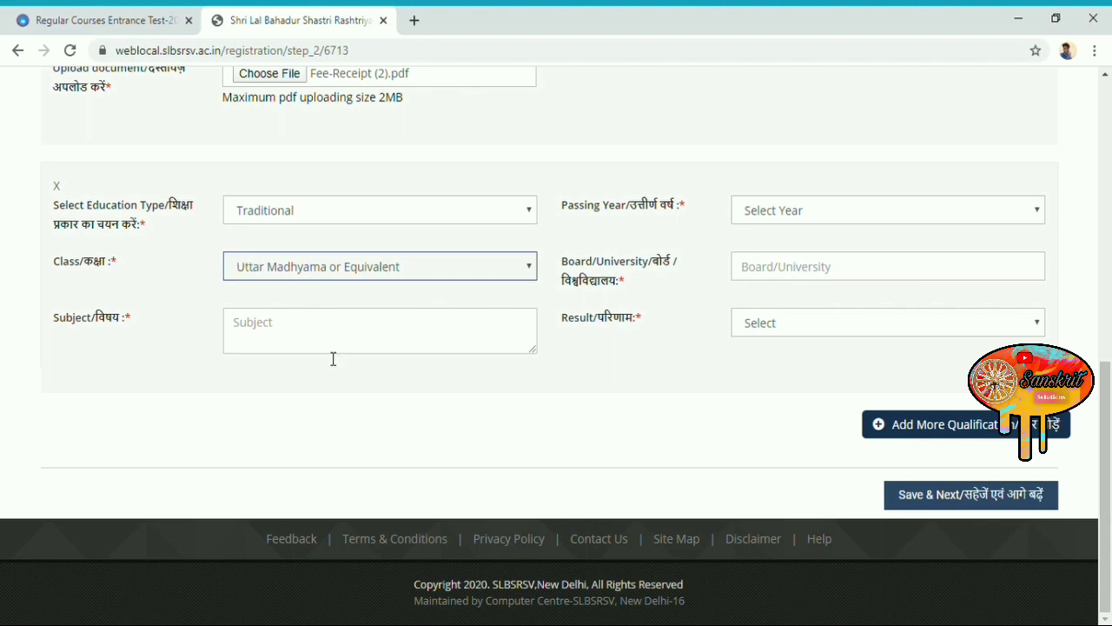
click(791, 223)
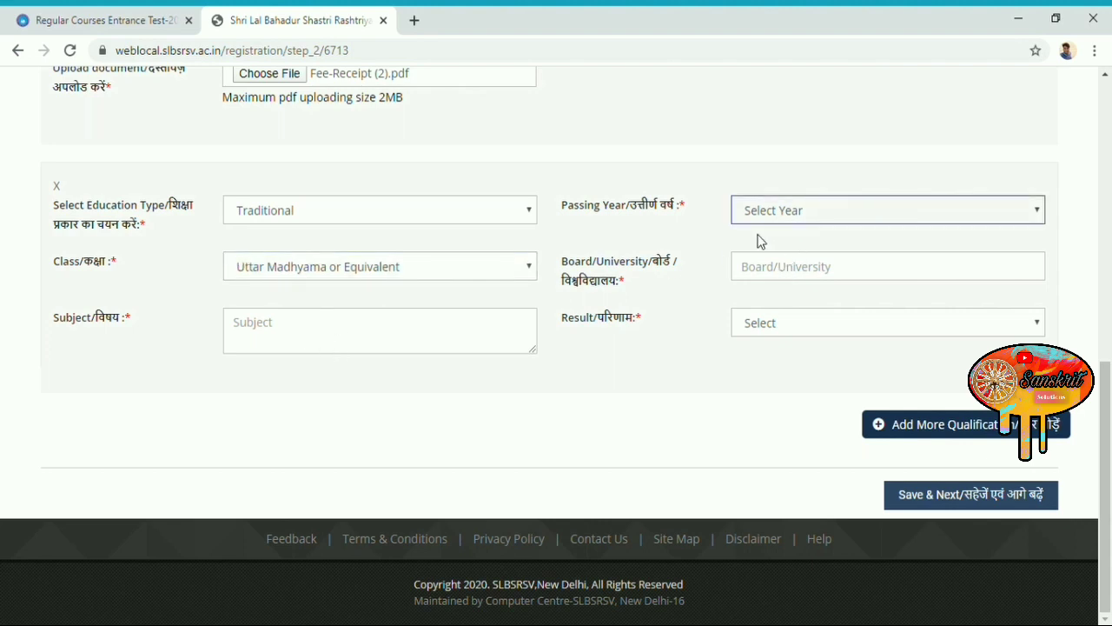
key(Down)
click(698, 301)
Enter board RASHTRIYA SANSKRIT SANSTHAN NEW DELHI and subjects VYAKARAN SAHITYA.
click(788, 273)
text(Ra)
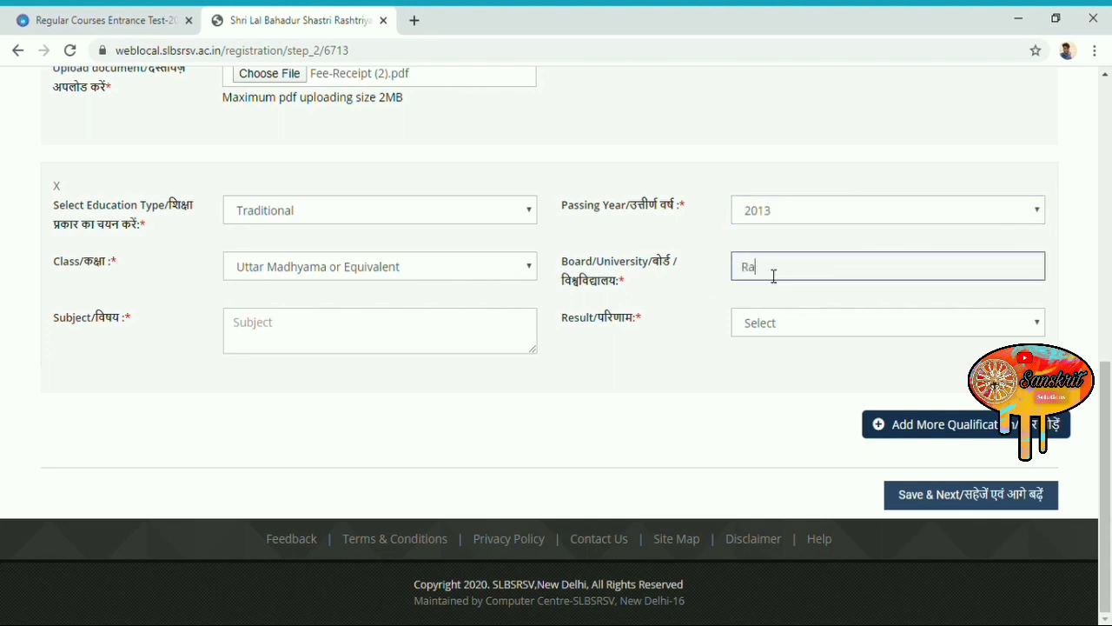
text(SHTRIYA SANSK)
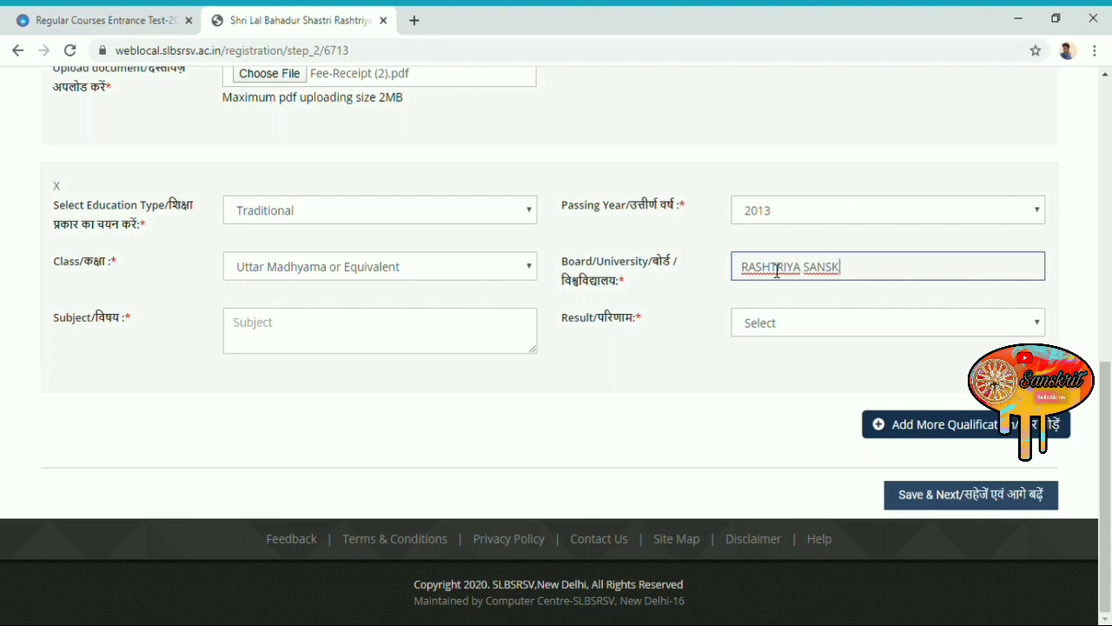
text(RIT SANSTHAN NEW dEL)
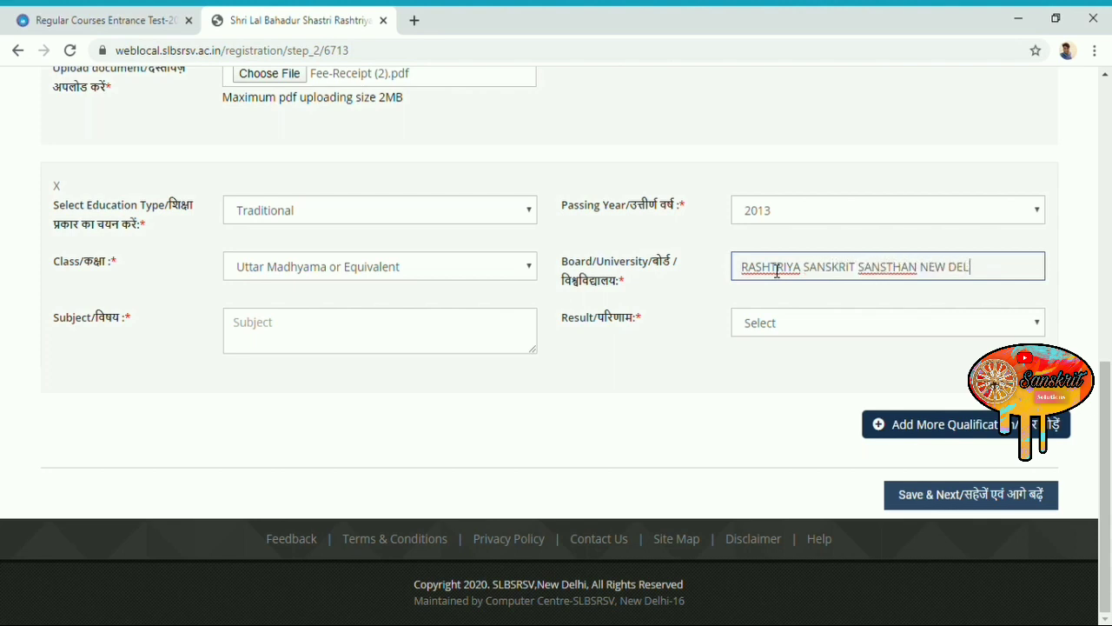
text(HI)
click(482, 334)
text(V)
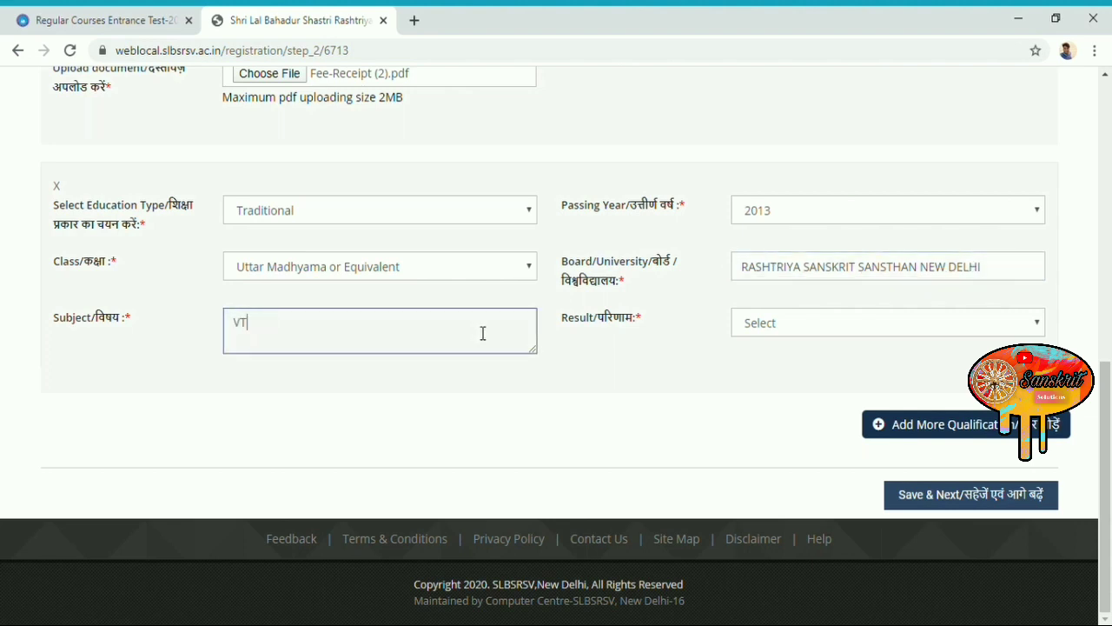
text(YAKARAN SAHITYA)
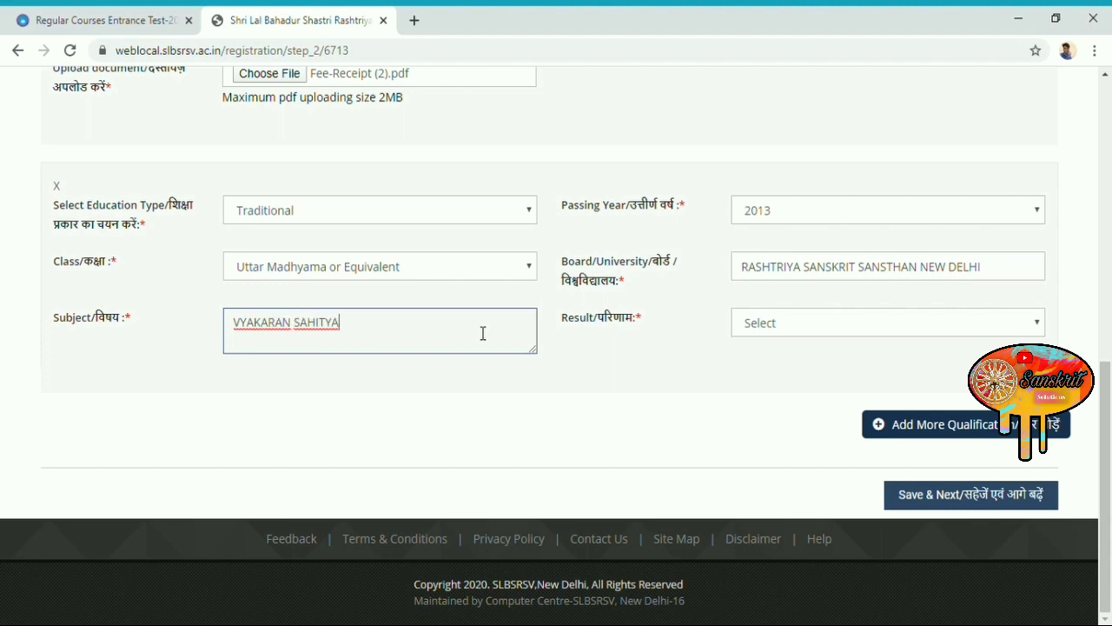
Mark it Passed with 62% and 372 marks, attach Fee-Receipt (2).pdf, and add a third qualification.
click(787, 321)
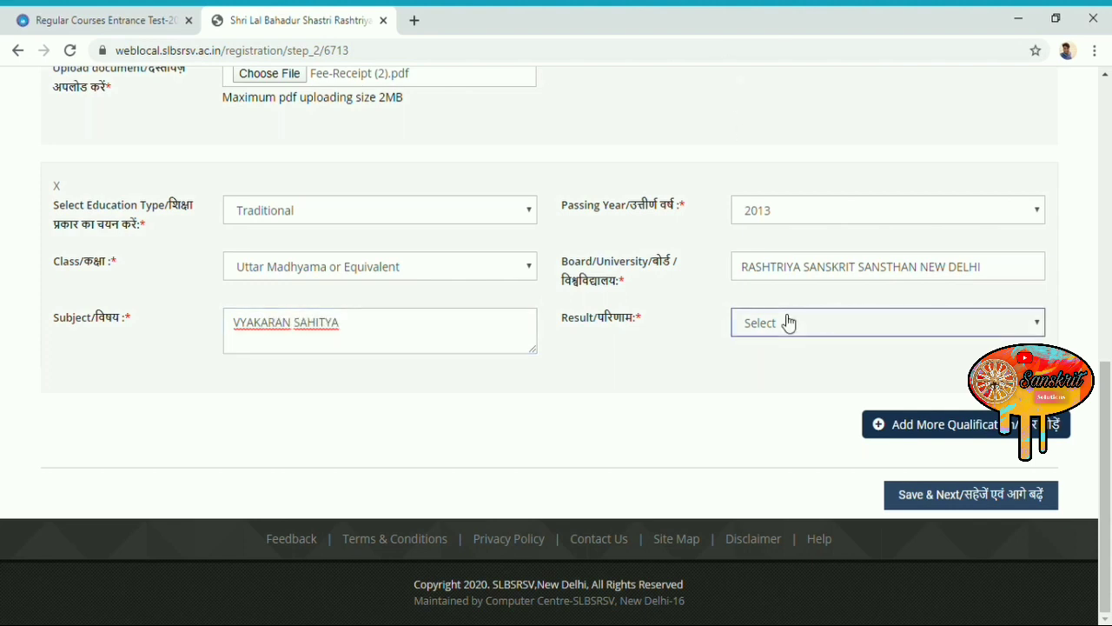
click(790, 372)
click(266, 410)
text(62)
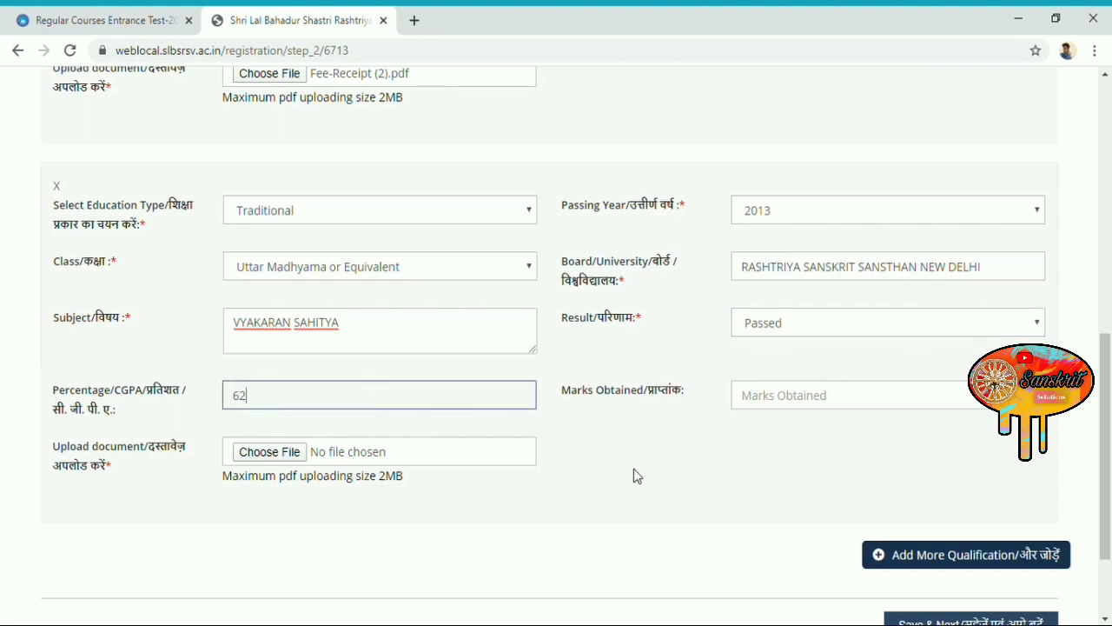
click(886, 411)
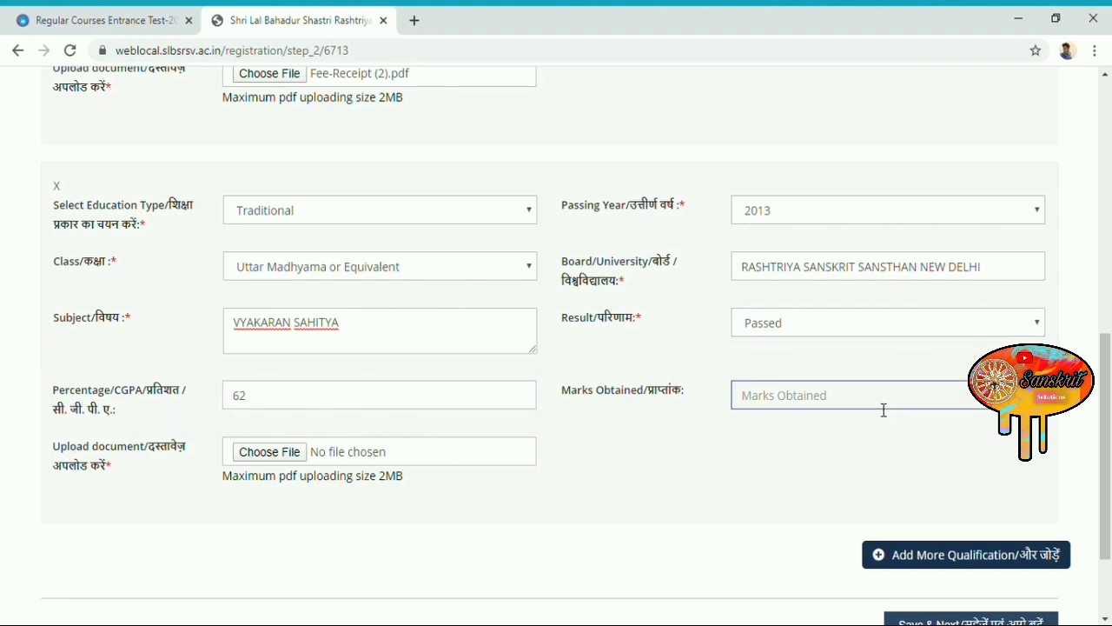
text(372)
click(294, 454)
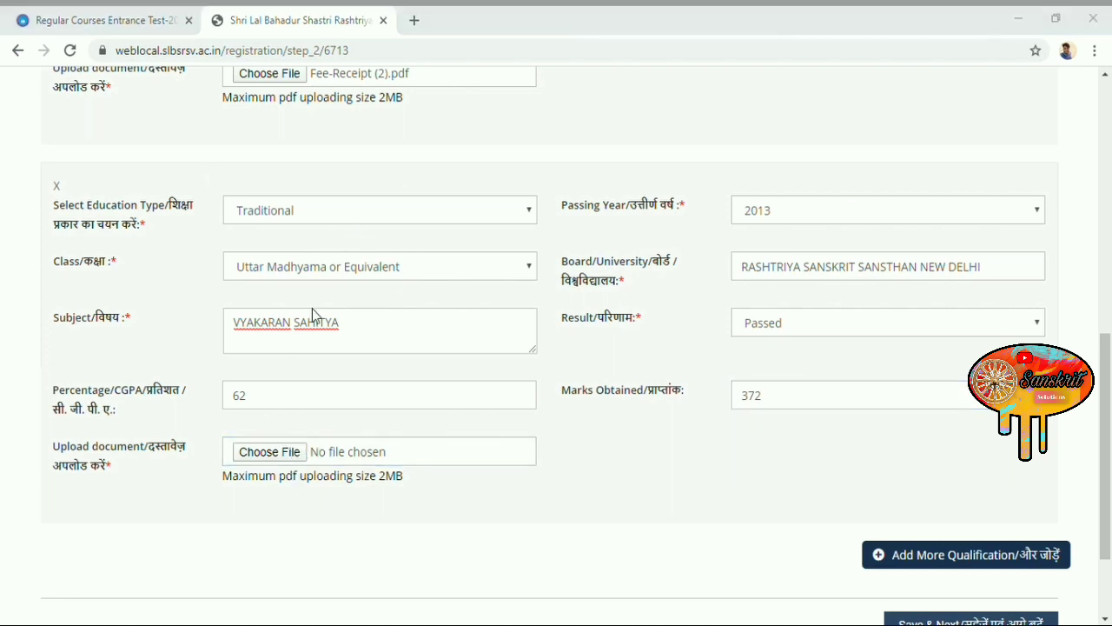
click(407, 388)
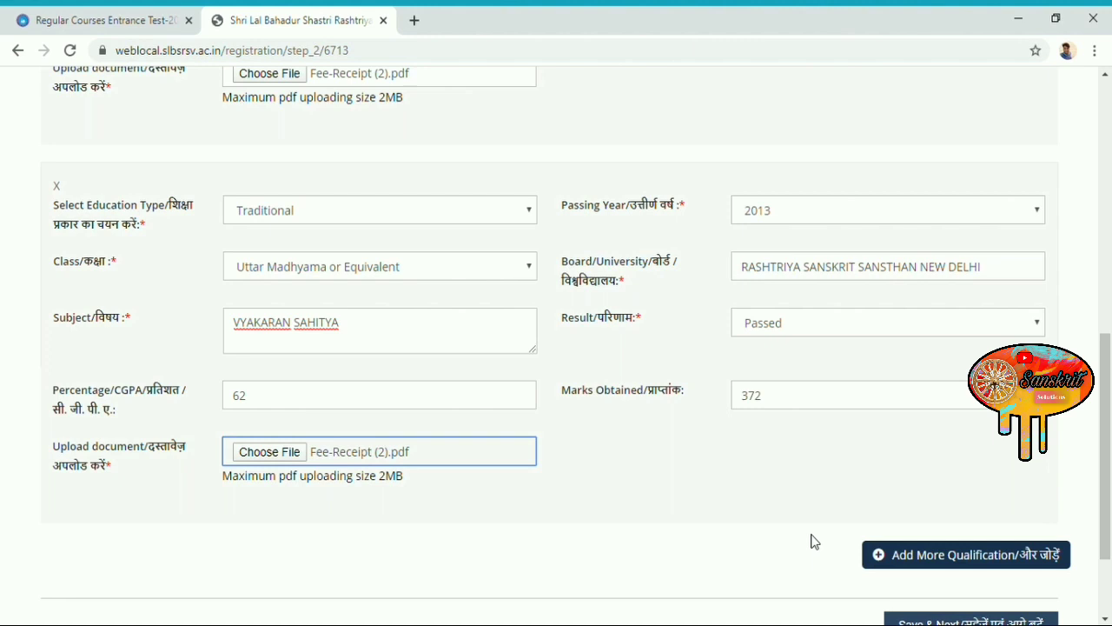
click(894, 566)
scroll(263, 260, down, 4)
Set the third qualification to Traditional, Shastri or Equivalent, 2016, board RASHTRIYA SANSKRIT SANSTHAN NEW DELHI.
click(265, 287)
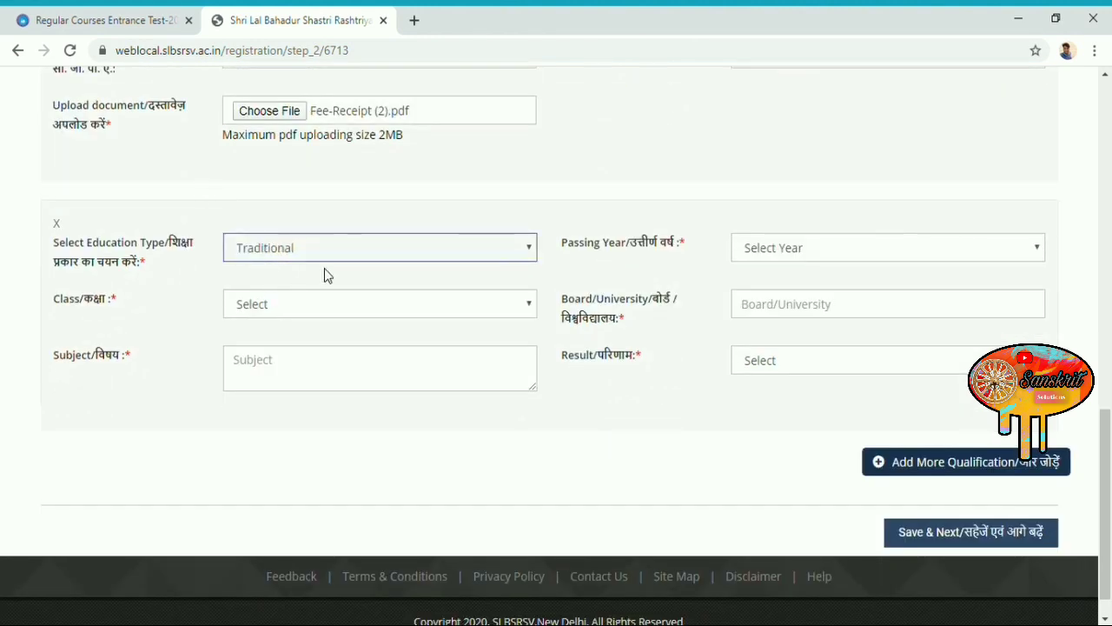
click(855, 258)
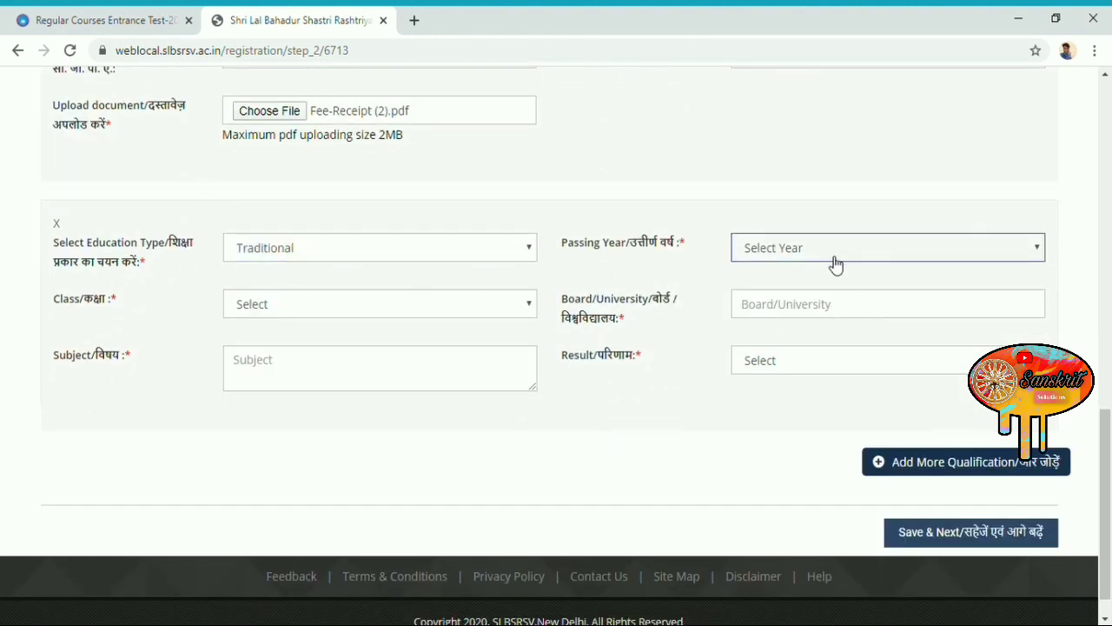
text(2016)
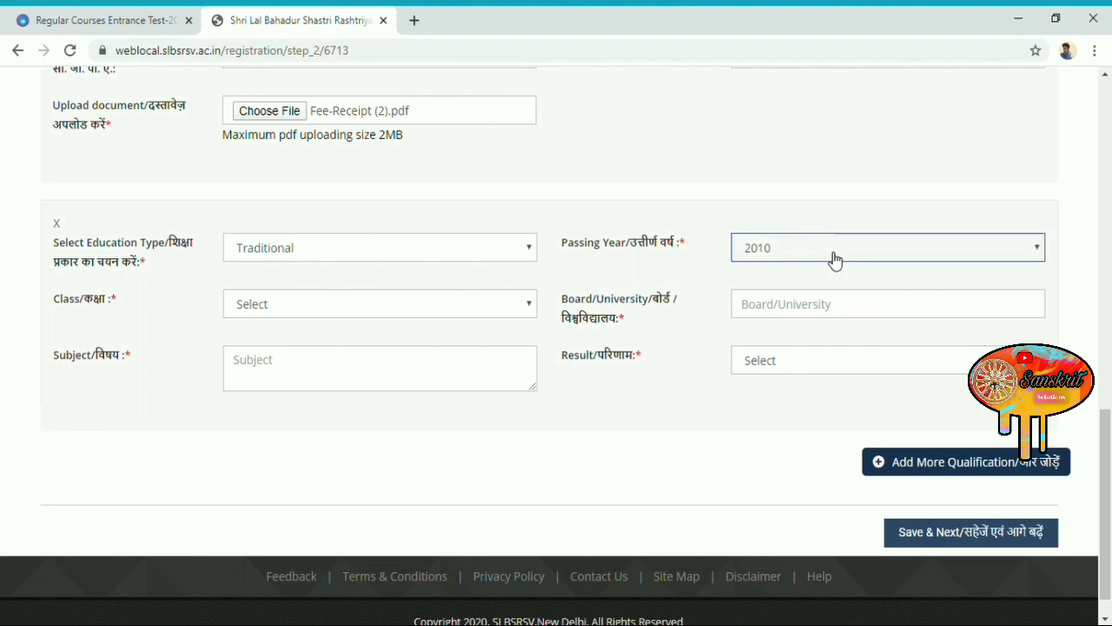
click(492, 305)
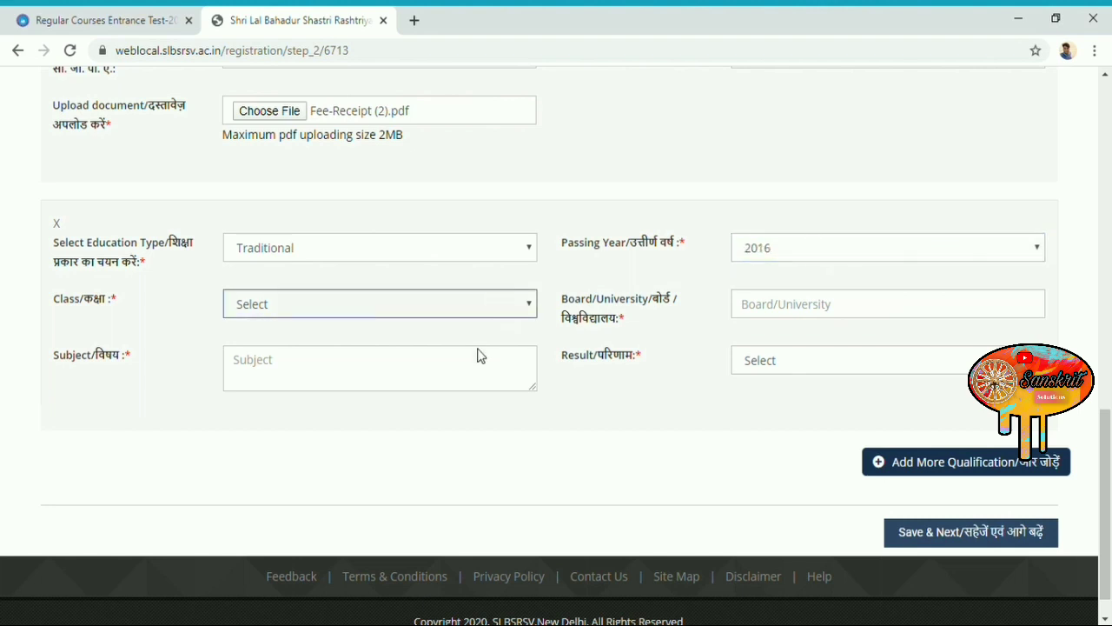
key(Down)
click(828, 317)
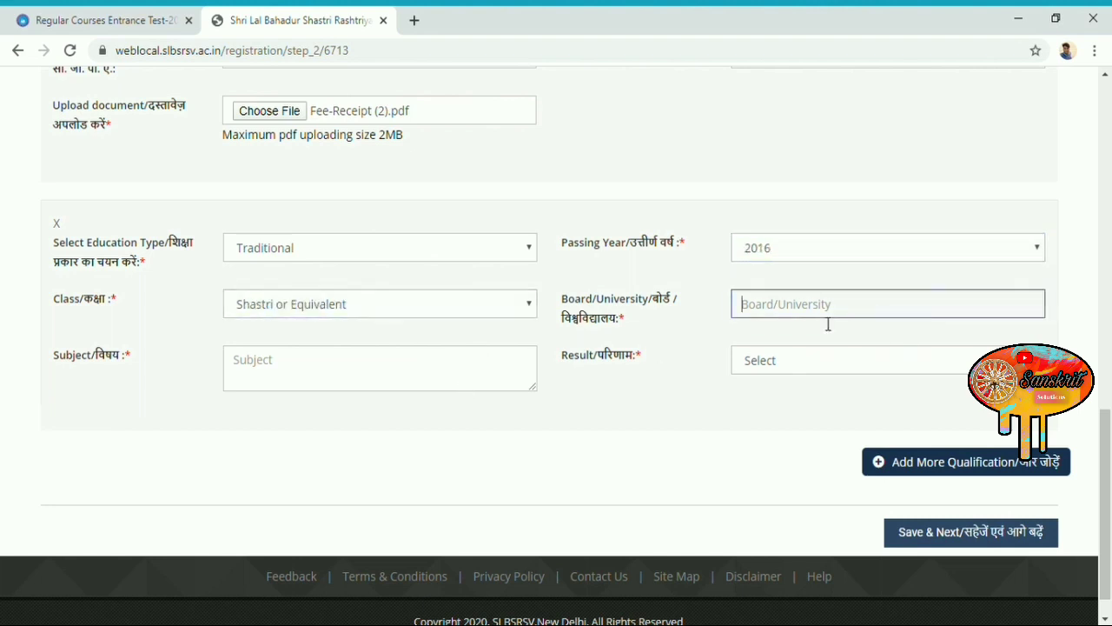
text(RASHTRI)
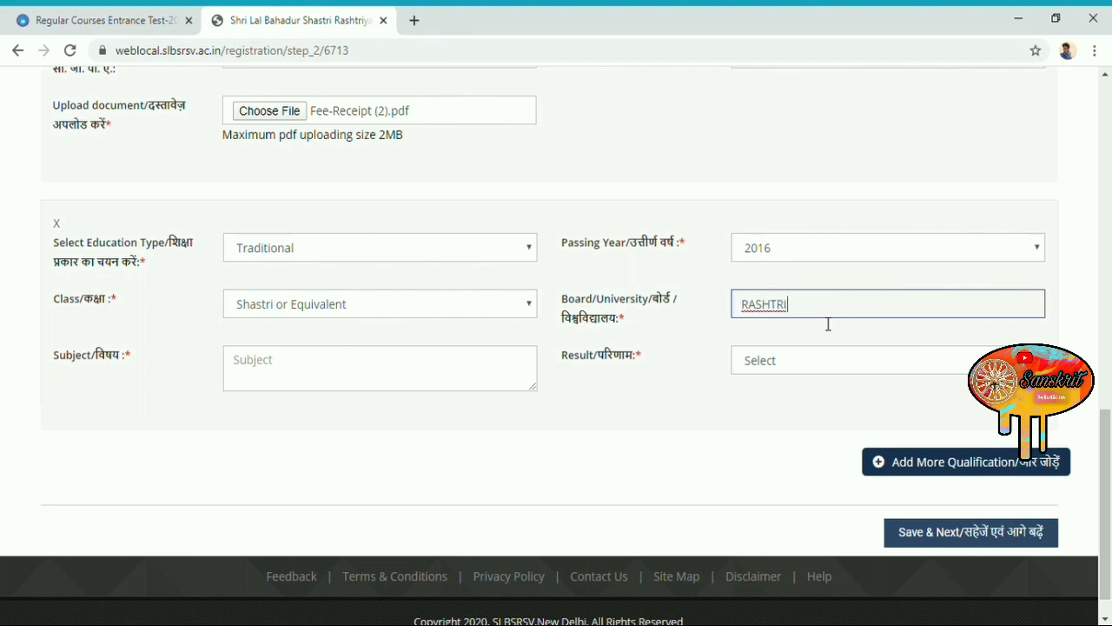
text(YA SANSKRIT SANSTHA)
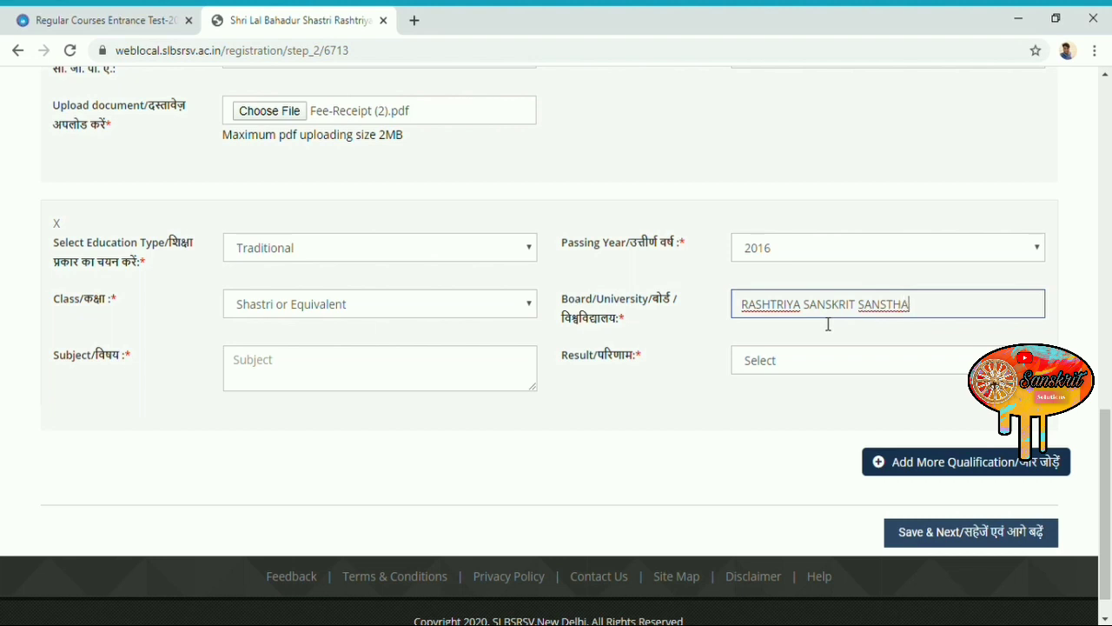
text(N NEW dELHI)
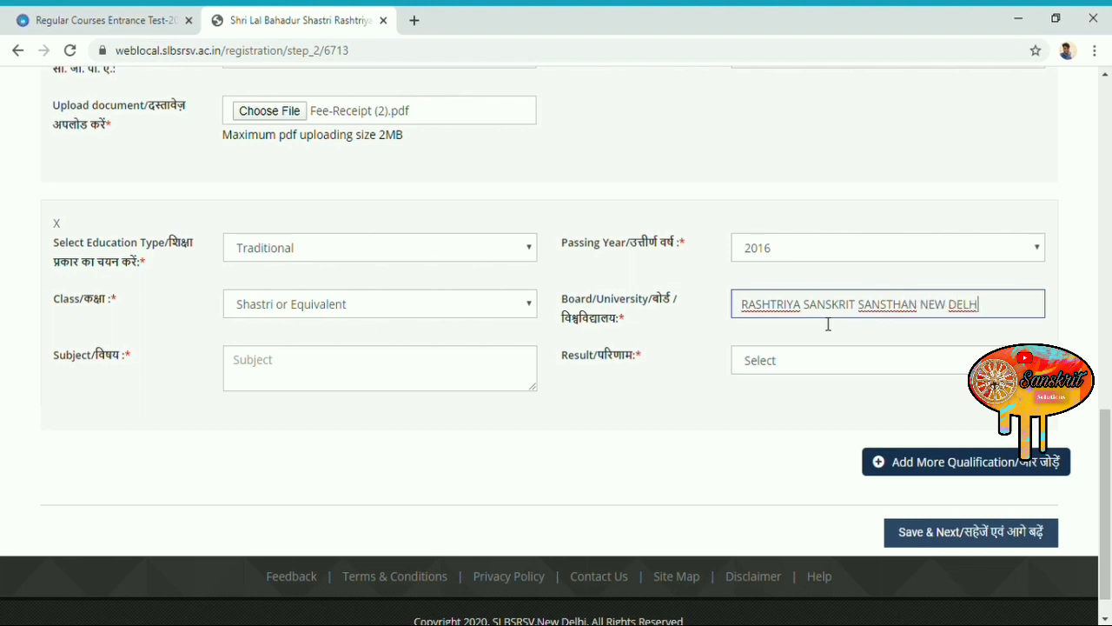
Enter the subjects DARSHAN SAHITYA HISTORY MIL TARK SHASTRA.
click(530, 372)
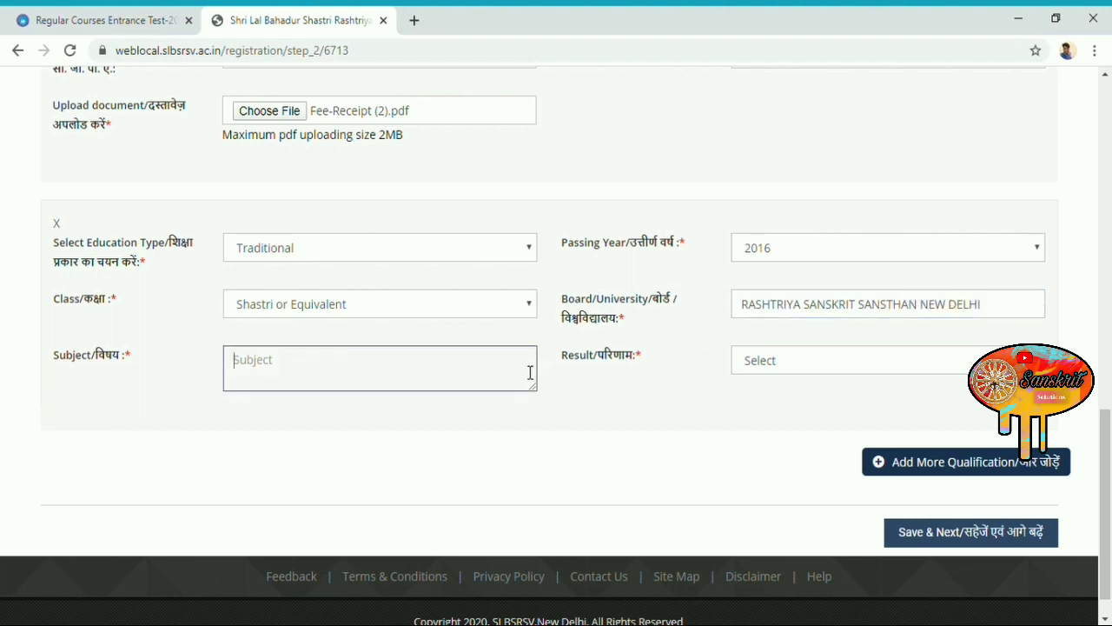
text(DARSHAN SAHITYA H)
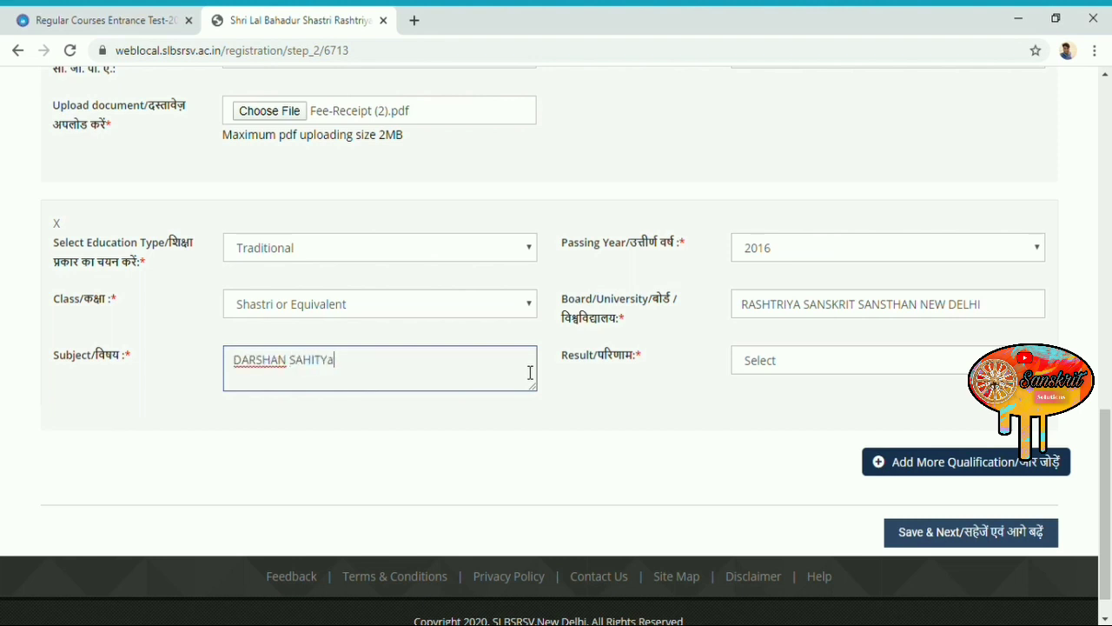
text(ISTORY)
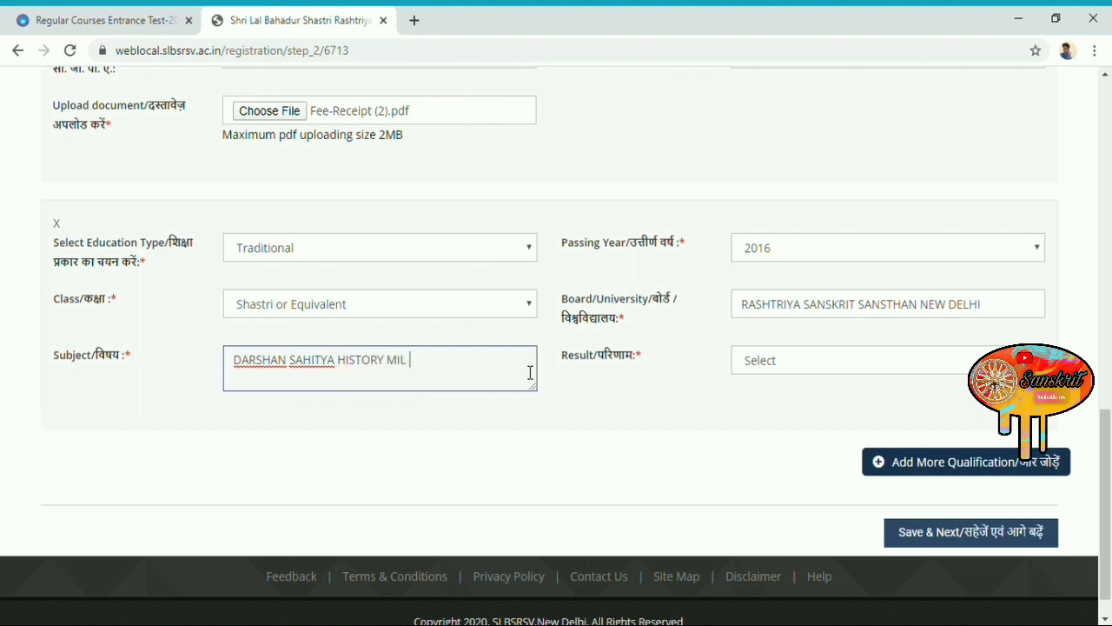
text(MIL TARK SHASTRA)
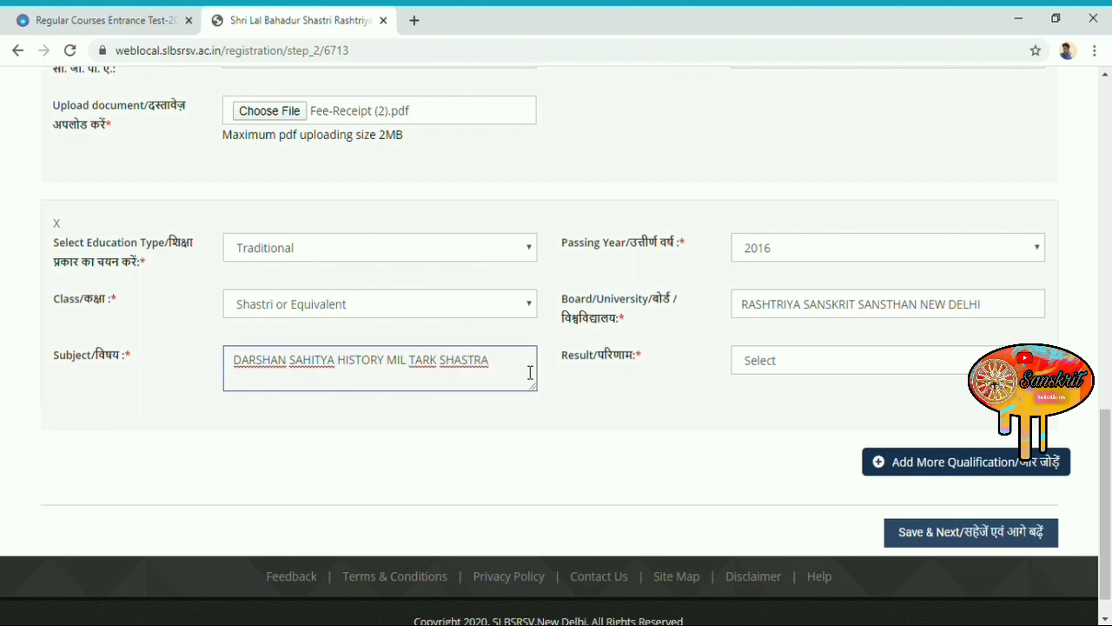
Mark it Passed with 73% and 1503 marks and attach Fee-Receipt (3).pdf.
click(817, 361)
click(816, 402)
click(423, 443)
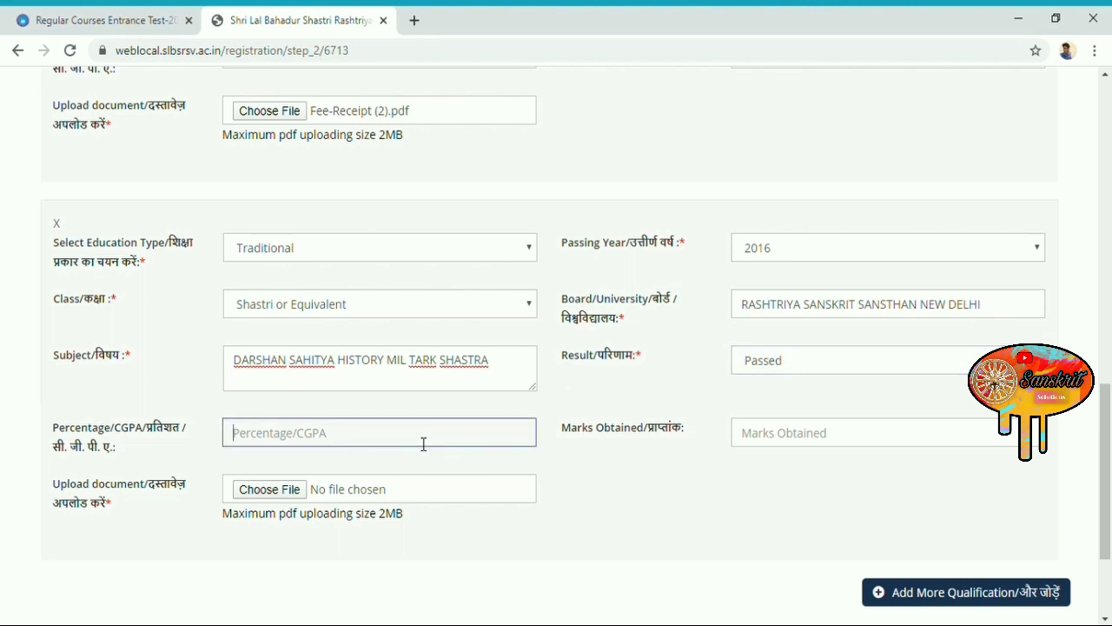
text(73)
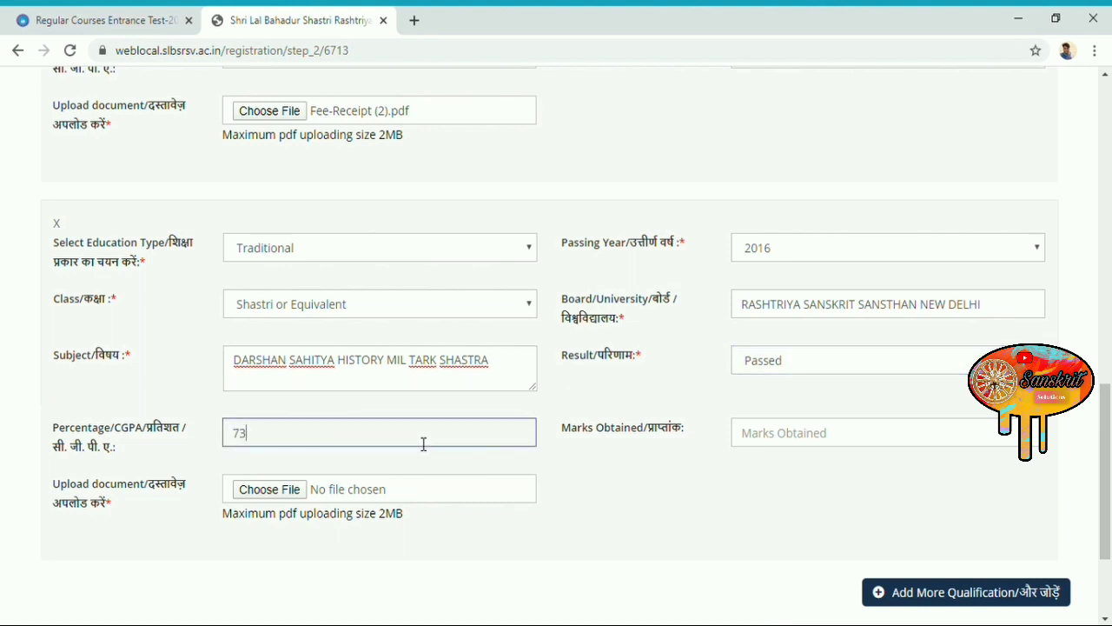
click(780, 442)
text(1503)
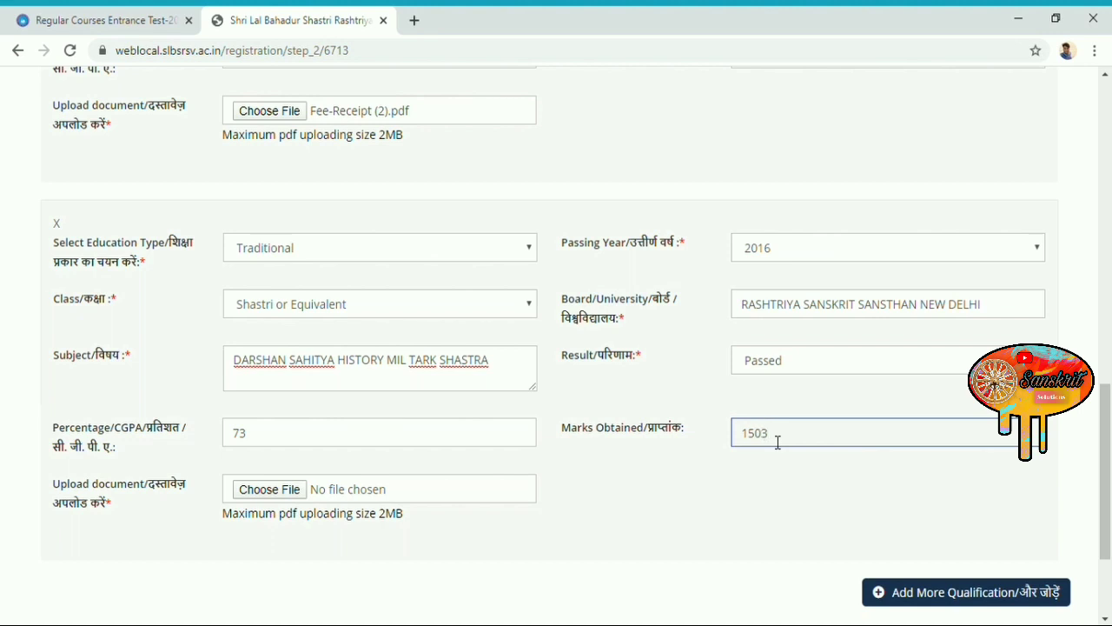
click(285, 488)
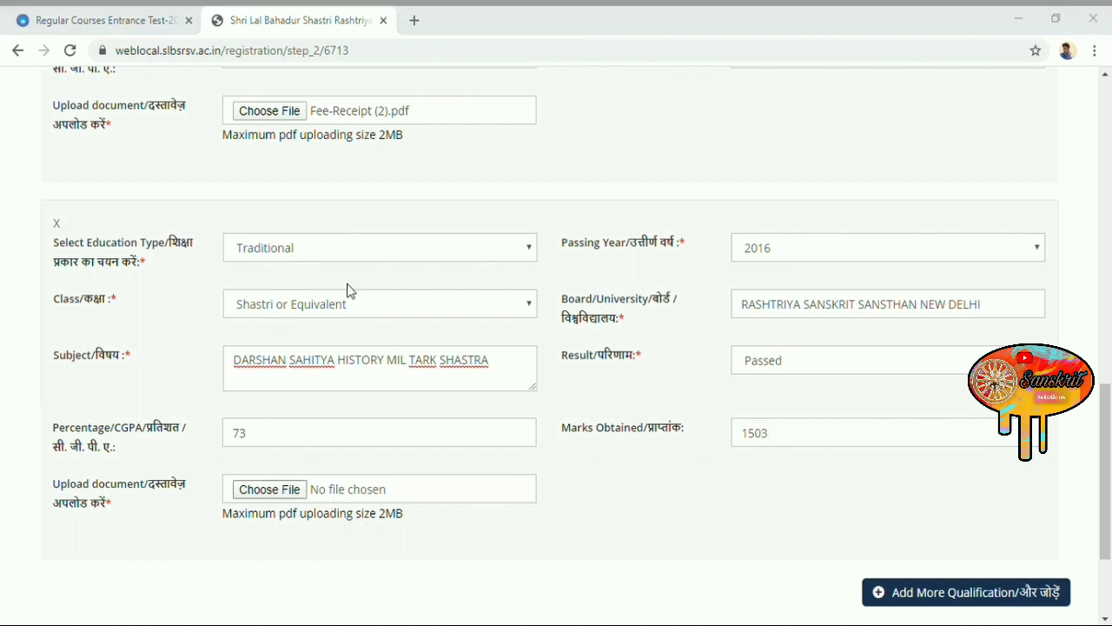
double_click(407, 394)
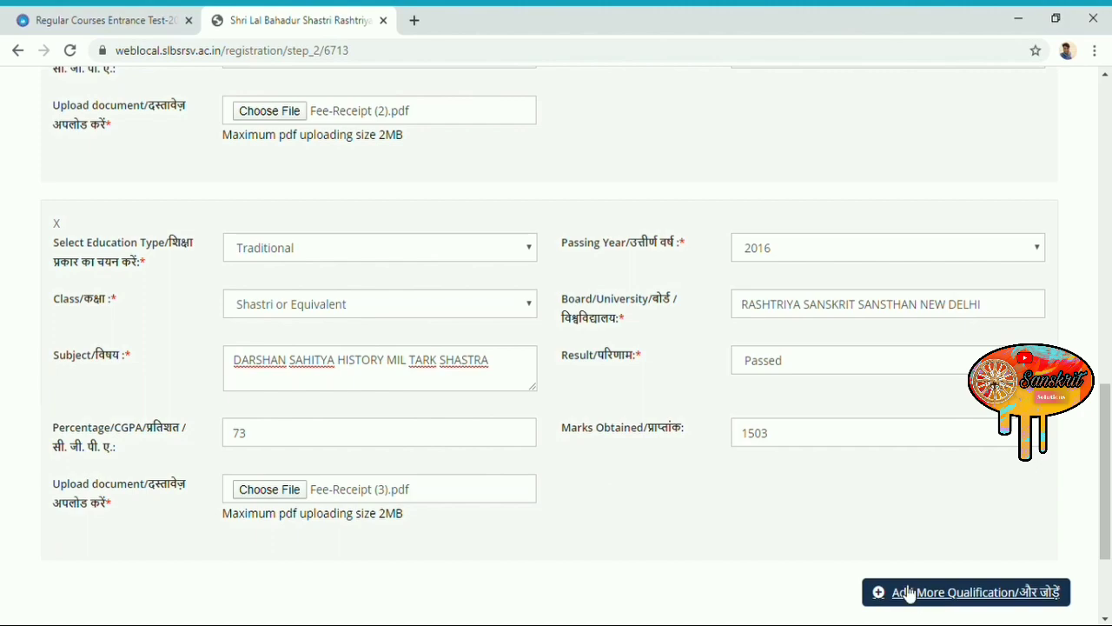
Review the three qualifications and save the Step 2 academic details.
scroll(805, 497, down, 3)
scroll(752, 376, up, 10)
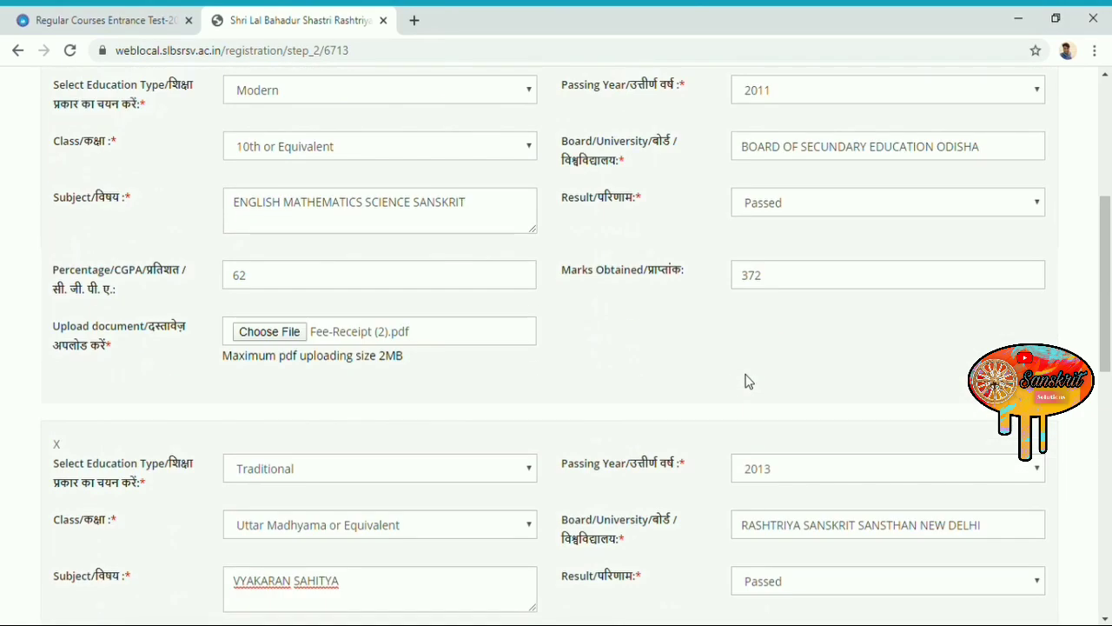
scroll(749, 381, up, 5)
scroll(747, 404, down, 6)
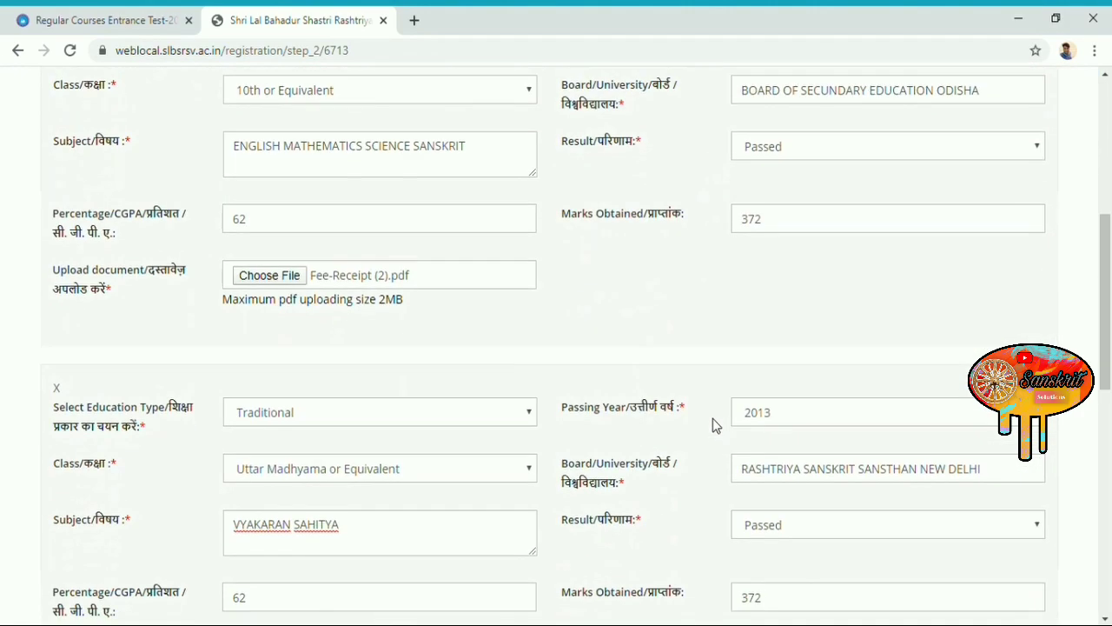
scroll(712, 424, down, 9)
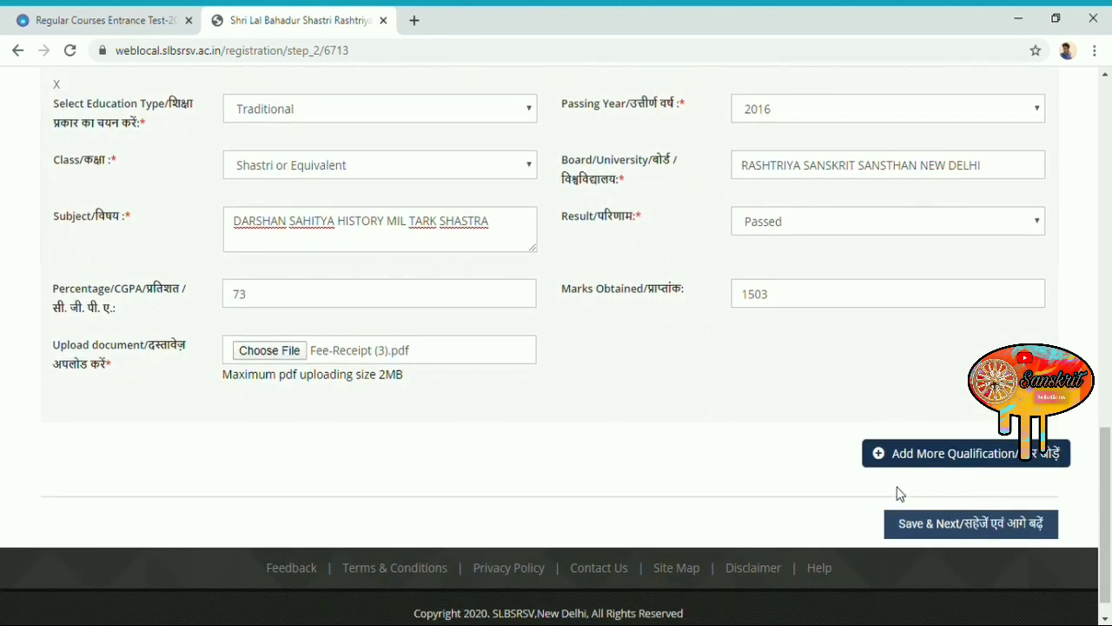
click(919, 524)
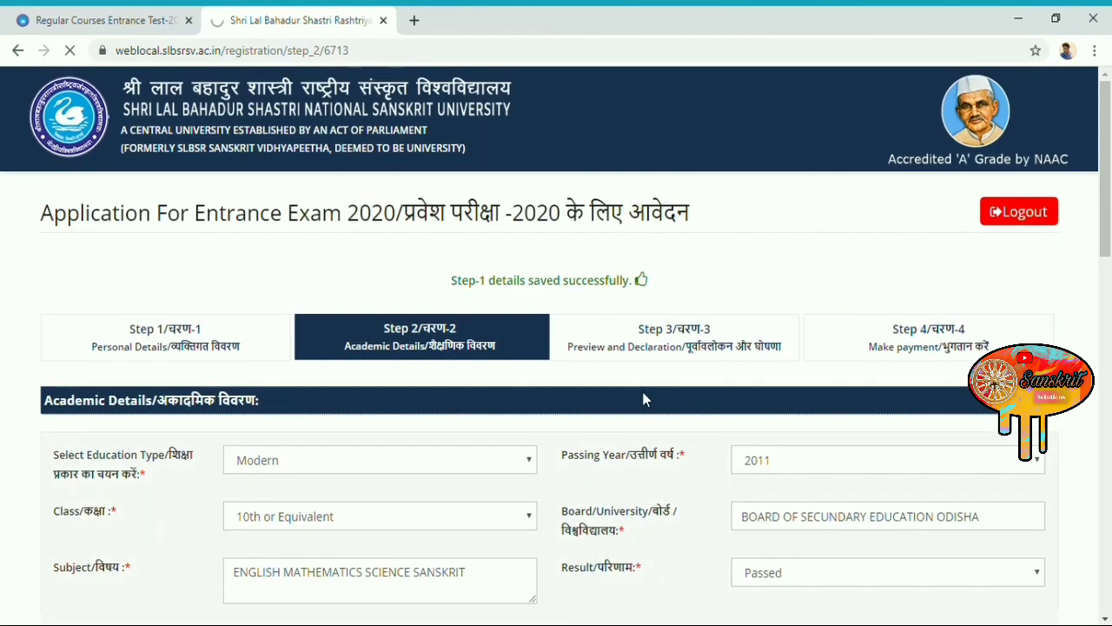
Scroll through the Step 3 Preview and Declaration page.
scroll(509, 435, down, 1)
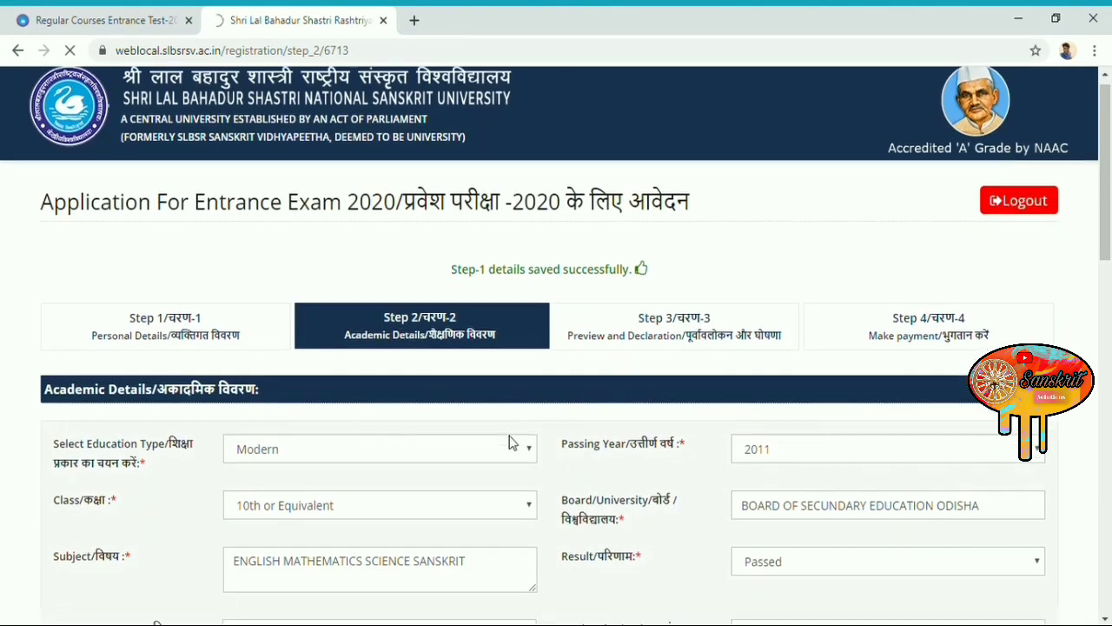
scroll(511, 441, down, 8)
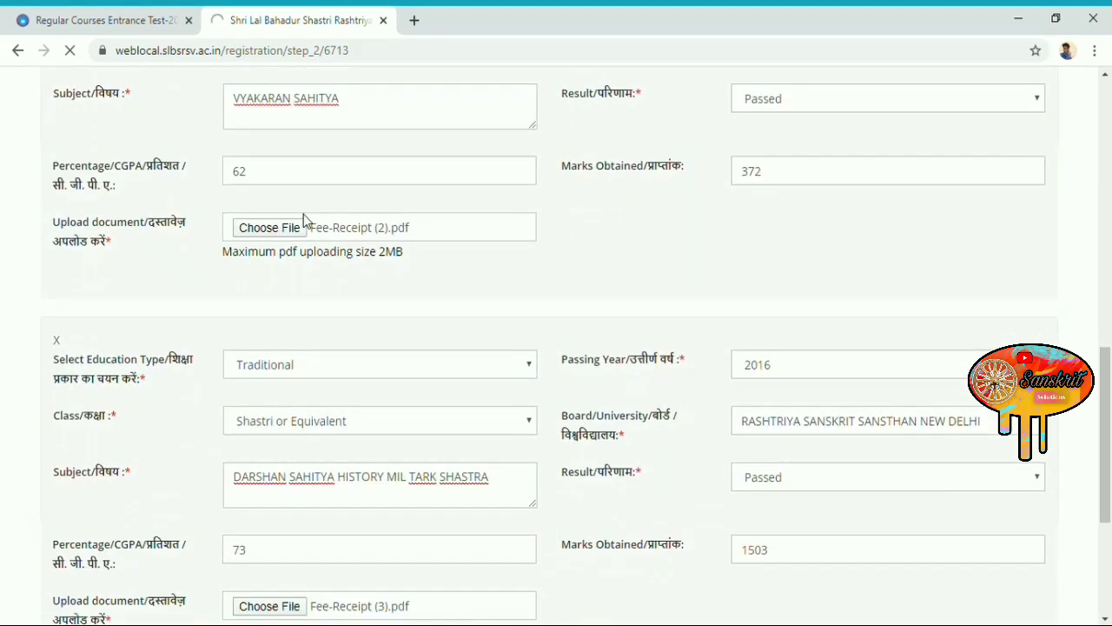
scroll(306, 216, up, 2)
scroll(394, 237, down, 4)
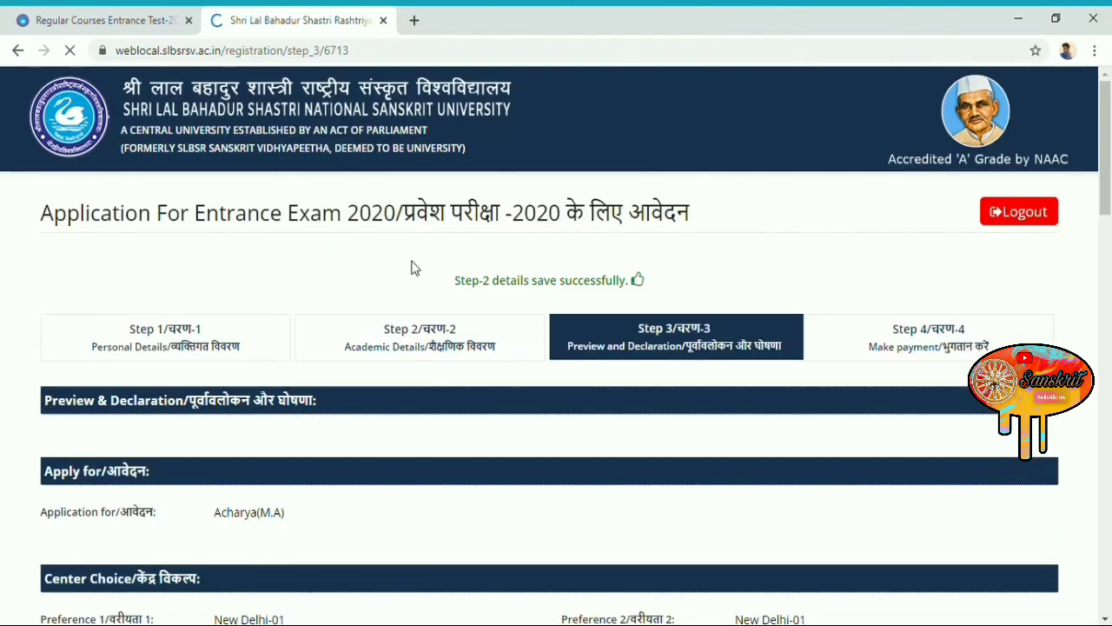
Scroll through the Step 3 application preview to review the entered details.
scroll(413, 268, down, 1)
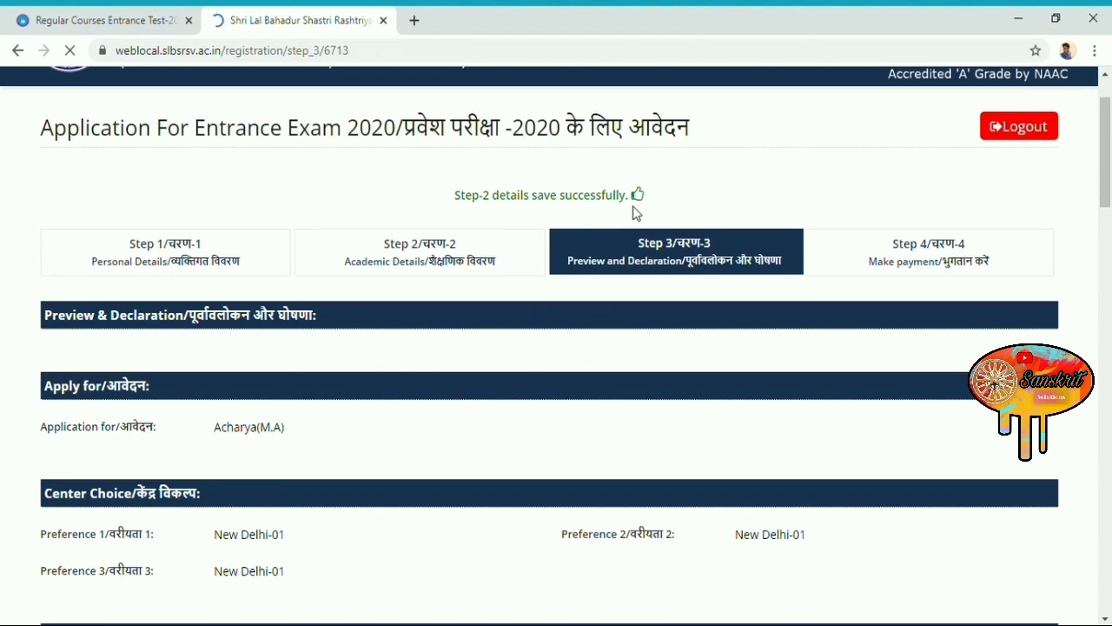
scroll(397, 315, down, 3)
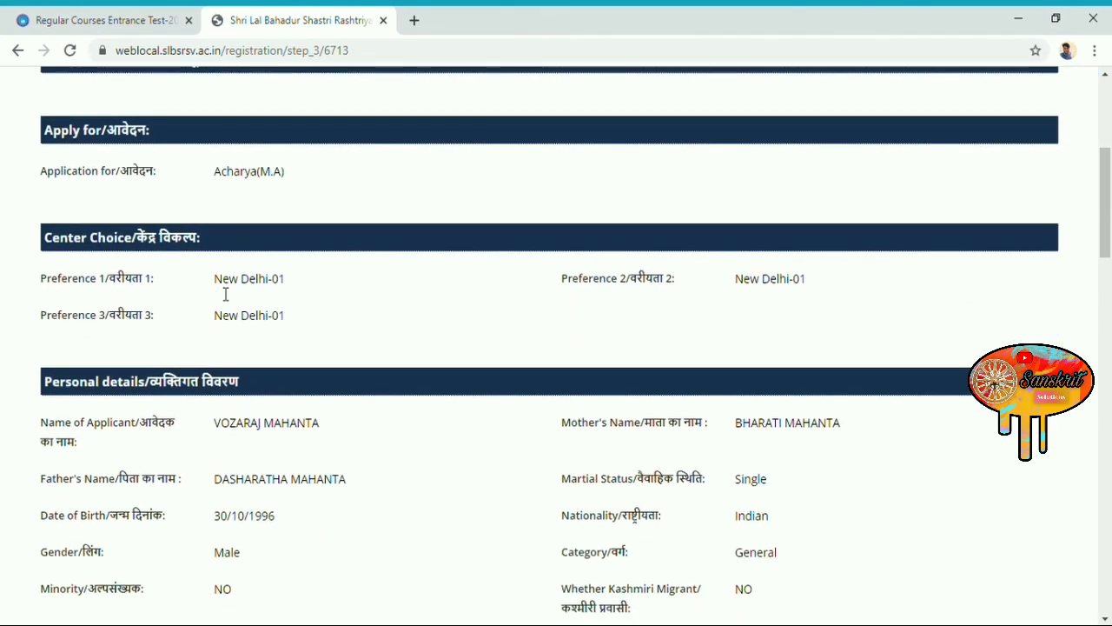
scroll(225, 295, up, 3)
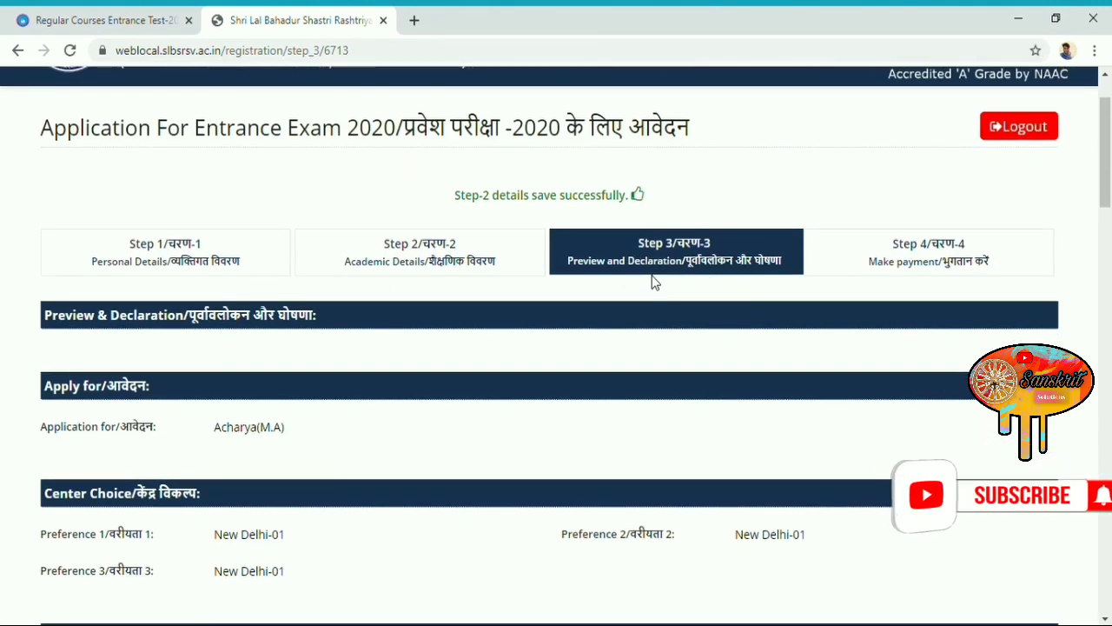
scroll(527, 338, down, 3)
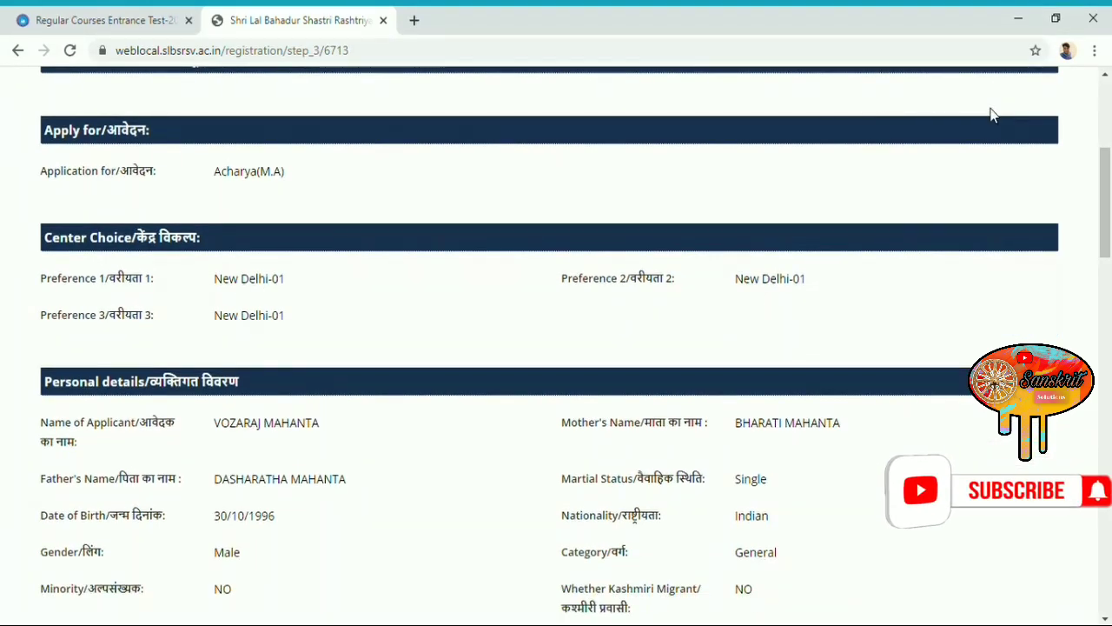
scroll(313, 271, down, 1)
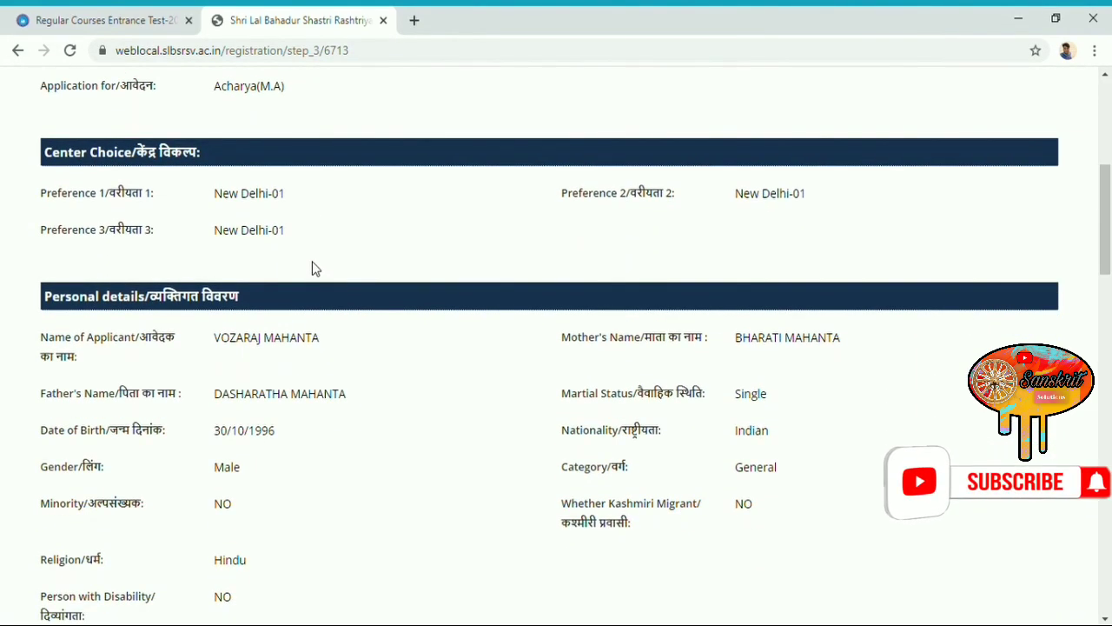
scroll(315, 269, down, 1)
scroll(299, 219, down, 1)
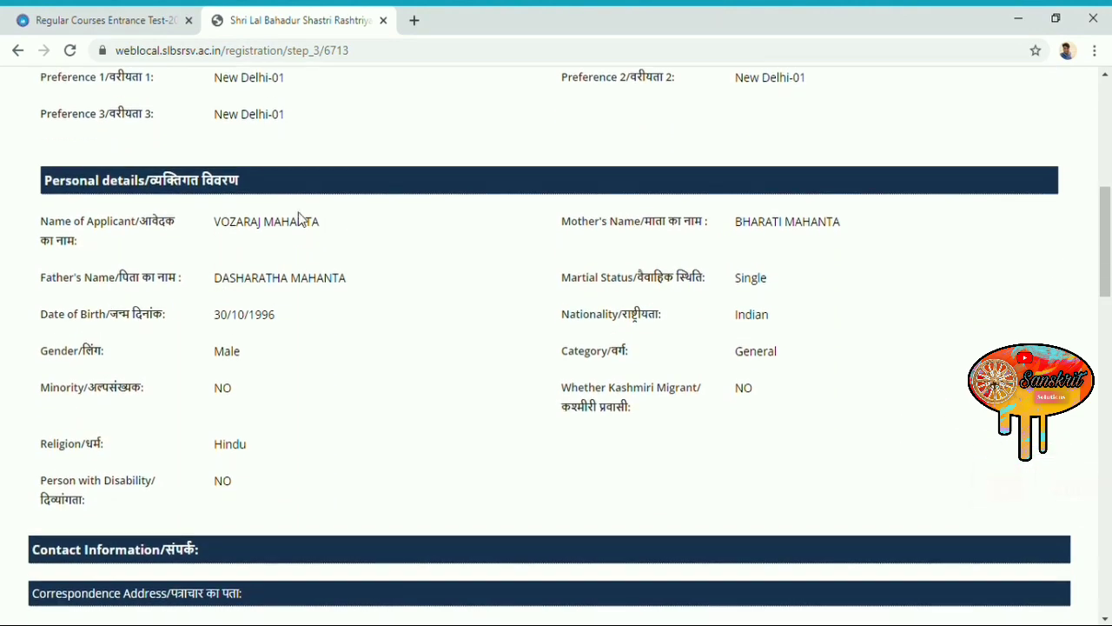
scroll(300, 219, down, 1)
scroll(579, 166, down, 1)
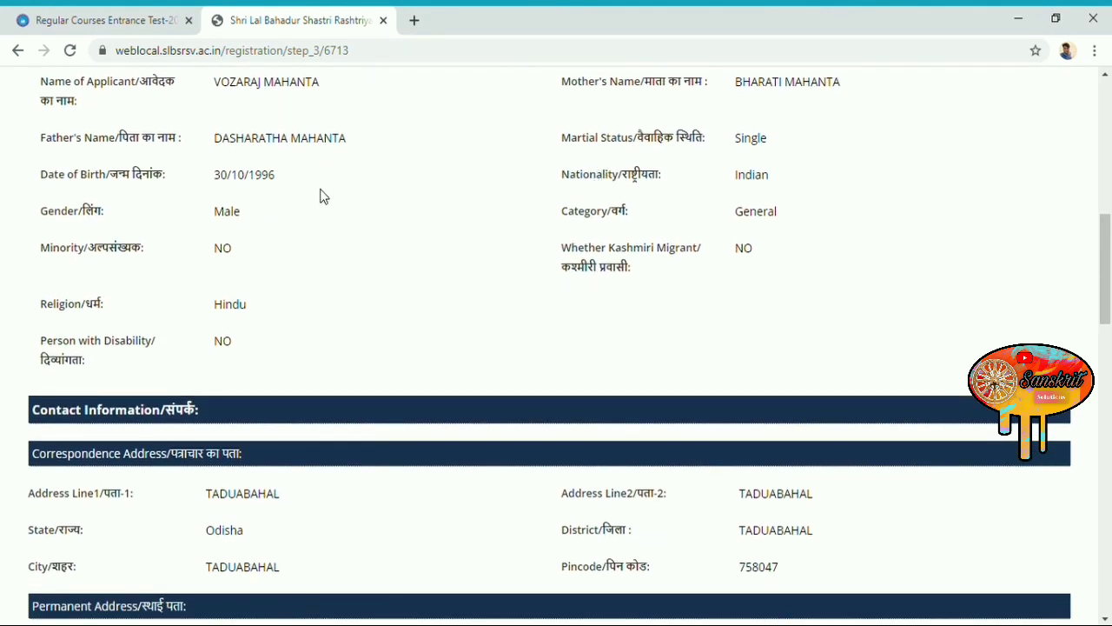
scroll(423, 179, down, 1)
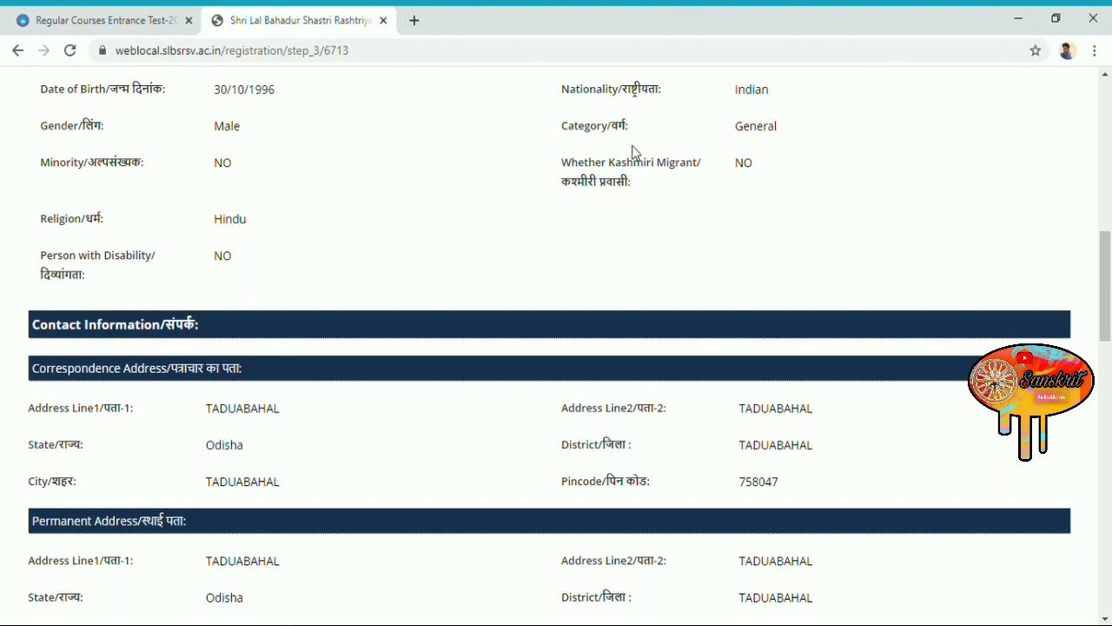
scroll(634, 149, down, 1)
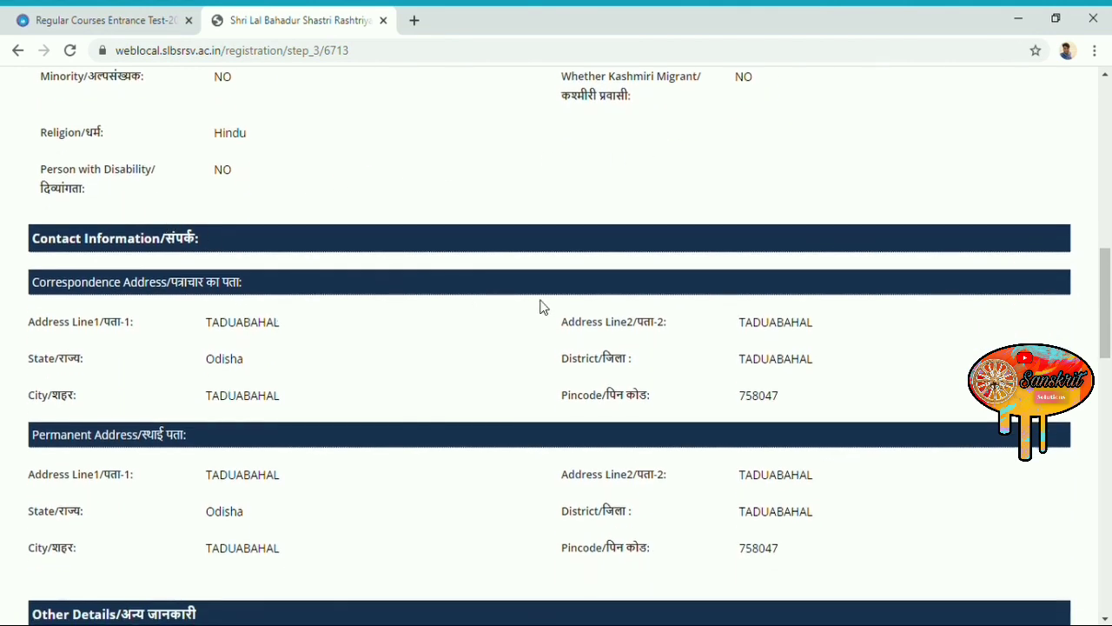
scroll(541, 306, down, 4)
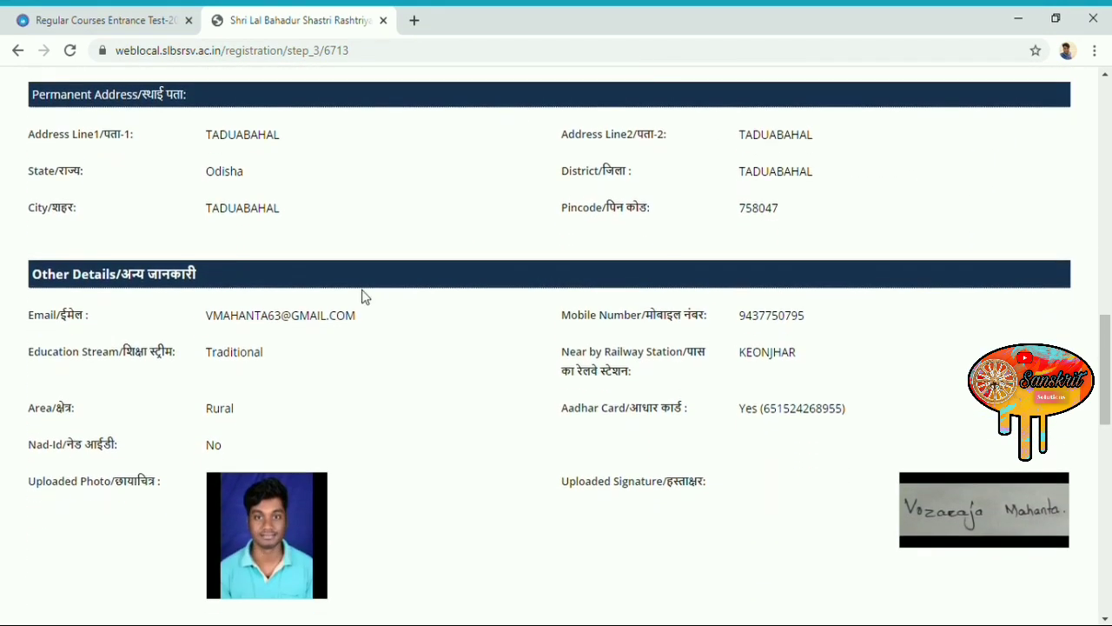
Tick the Declaration and Undertaking checkbox at the bottom and save Step 3.
scroll(363, 296, down, 5)
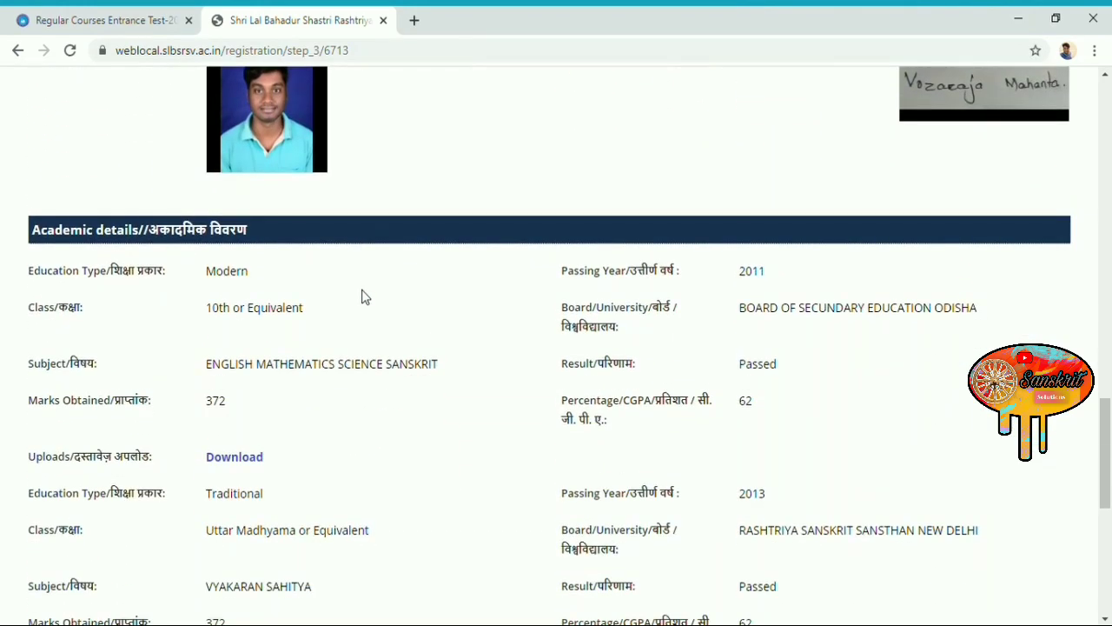
scroll(363, 297, down, 3)
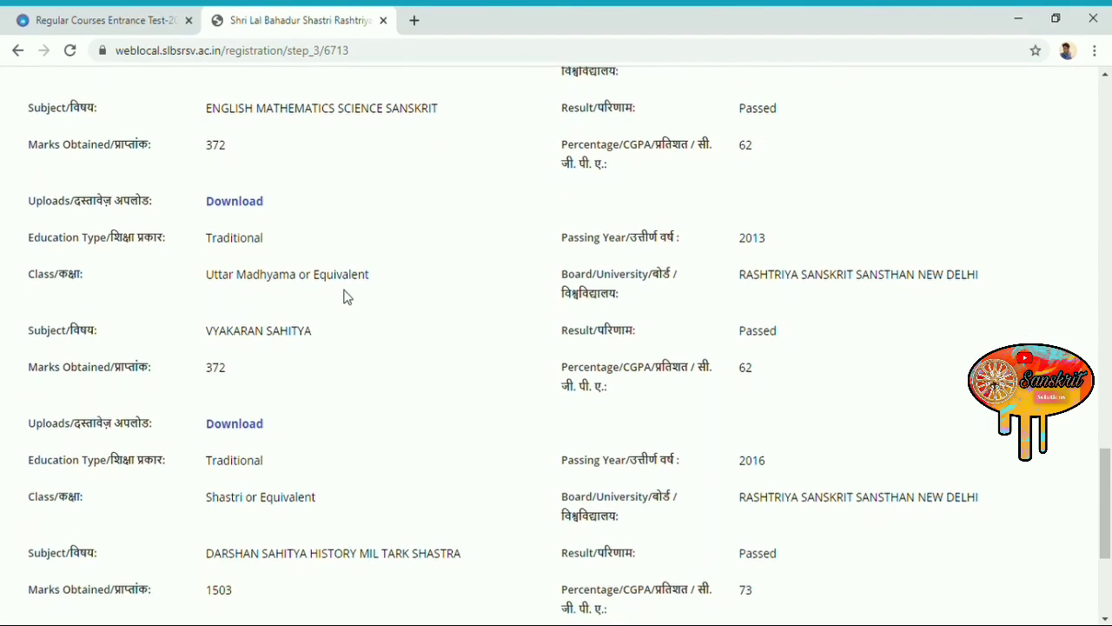
scroll(343, 297, down, 2)
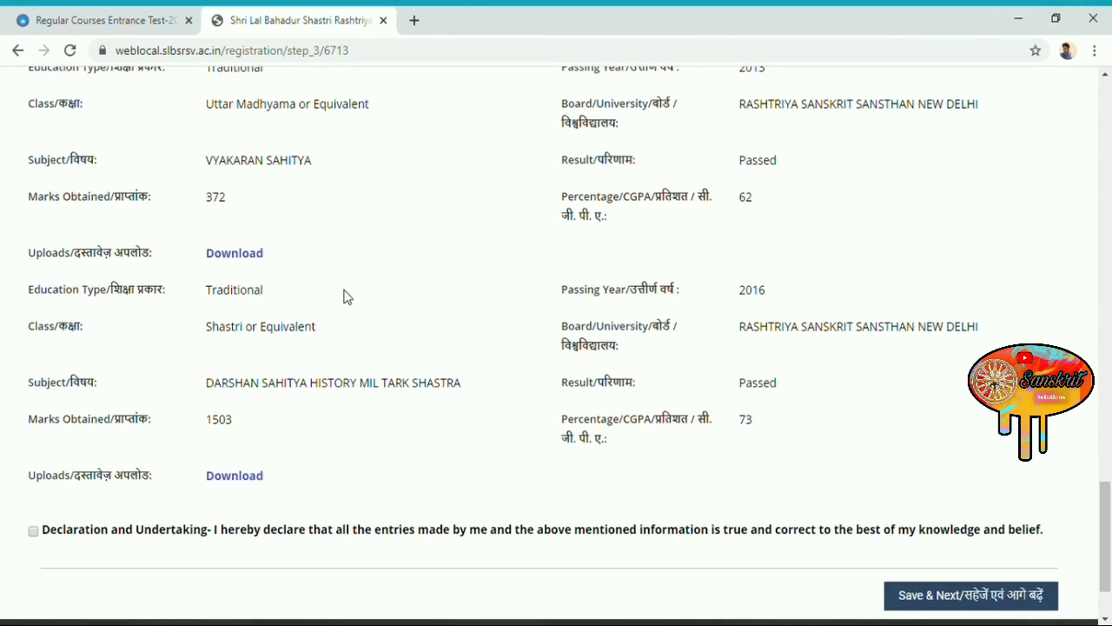
scroll(343, 296, down, 1)
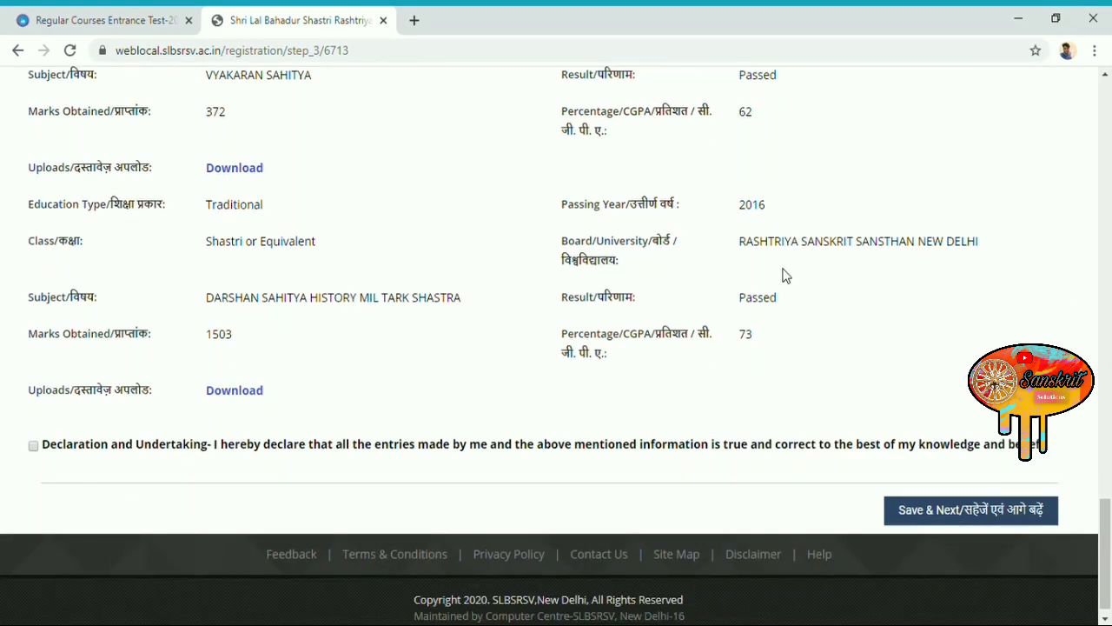
scroll(782, 274, down, 1)
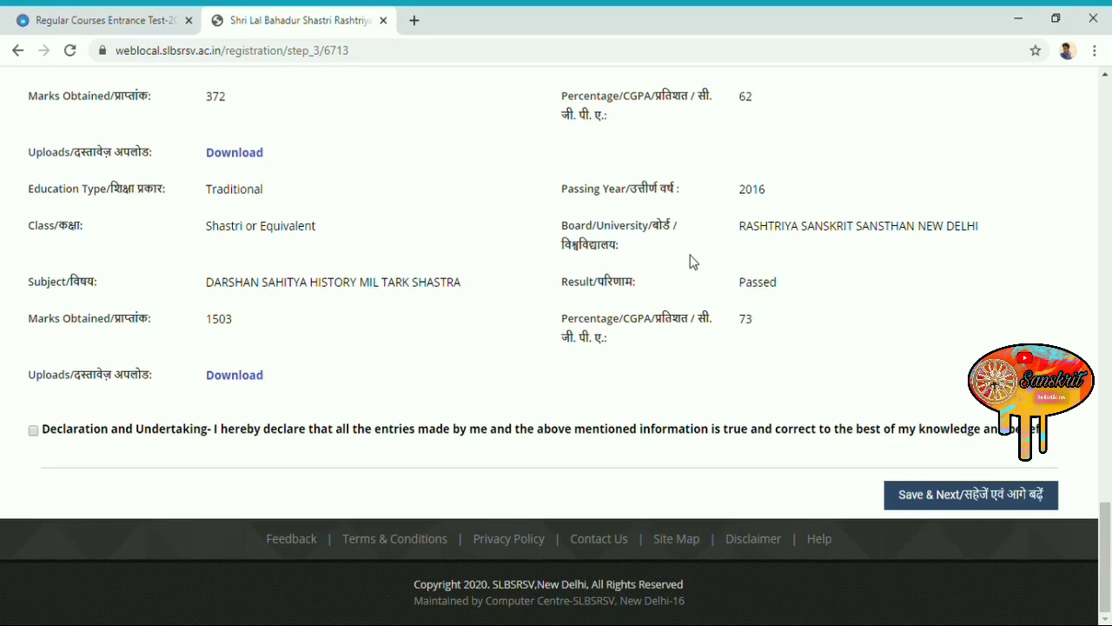
click(34, 432)
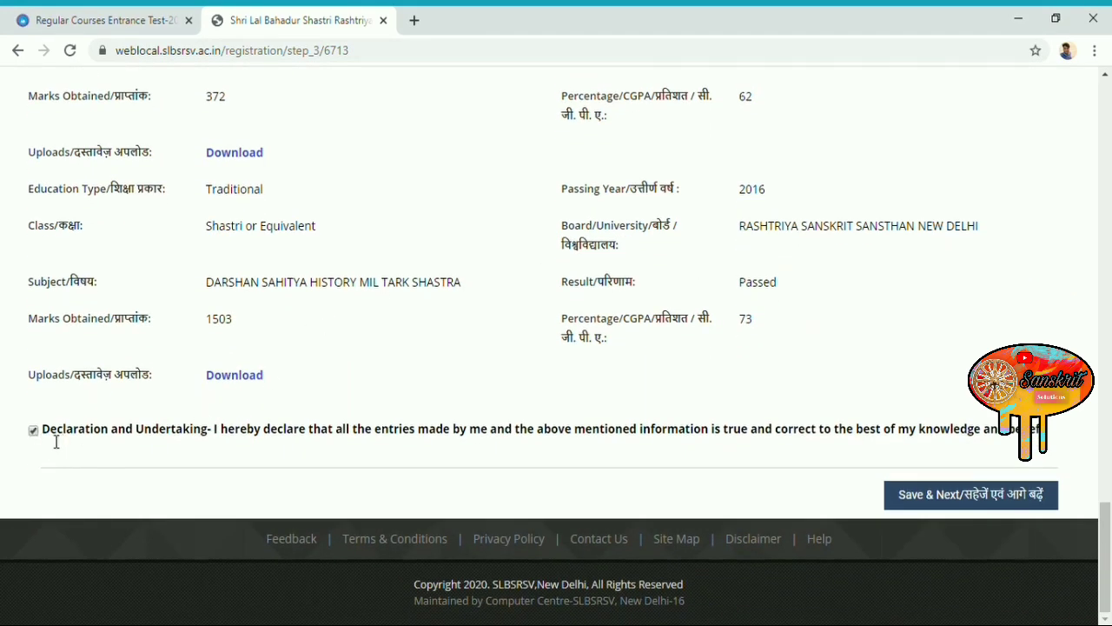
click(935, 505)
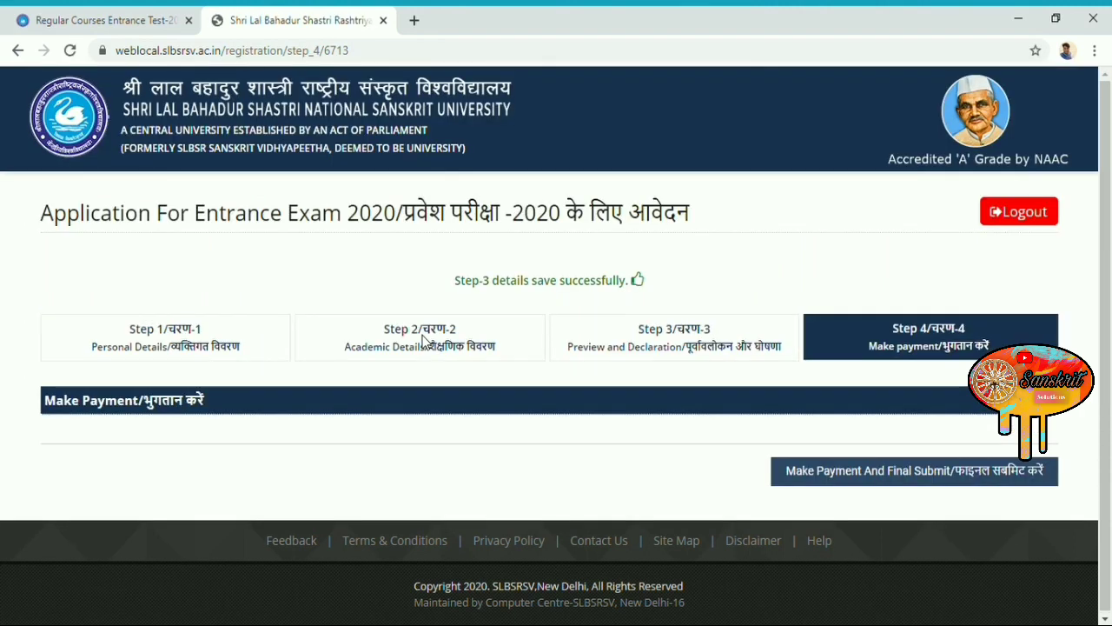
Choose Make Payment And Final Submit on the Step 4 Make Payment page.
click(841, 484)
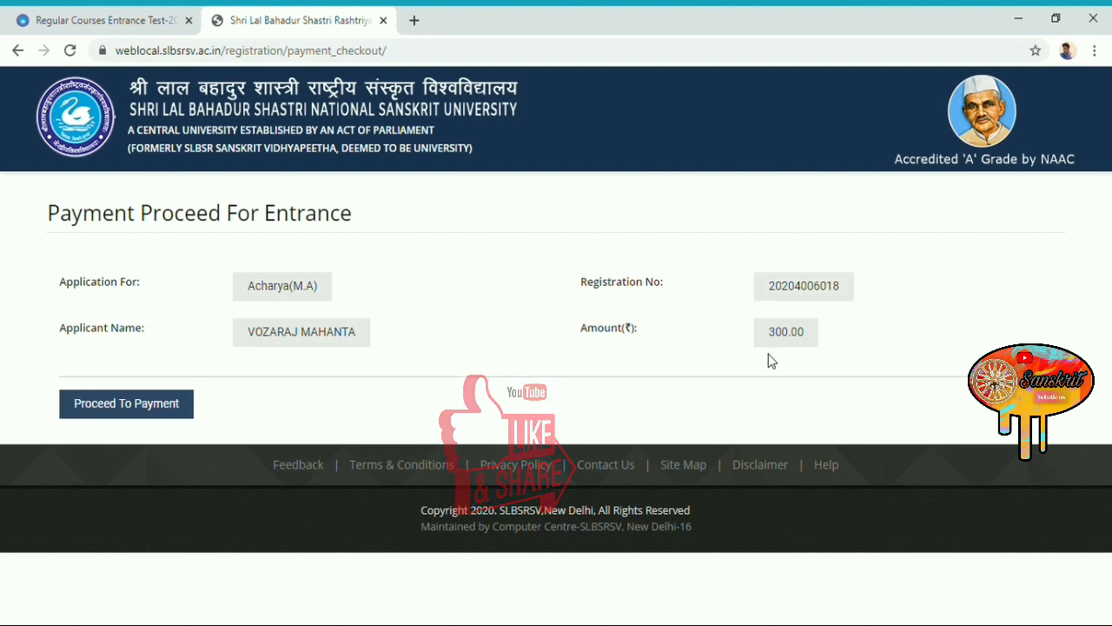
Confirm the 300.00 Acharya(M.A) entrance fee and proceed to payment.
click(159, 414)
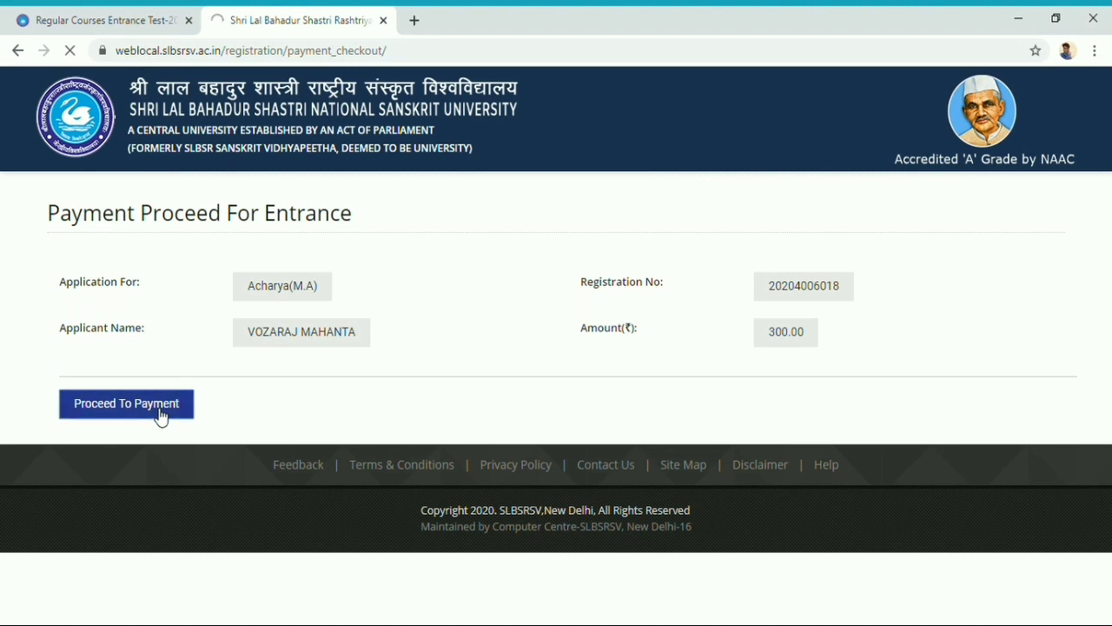